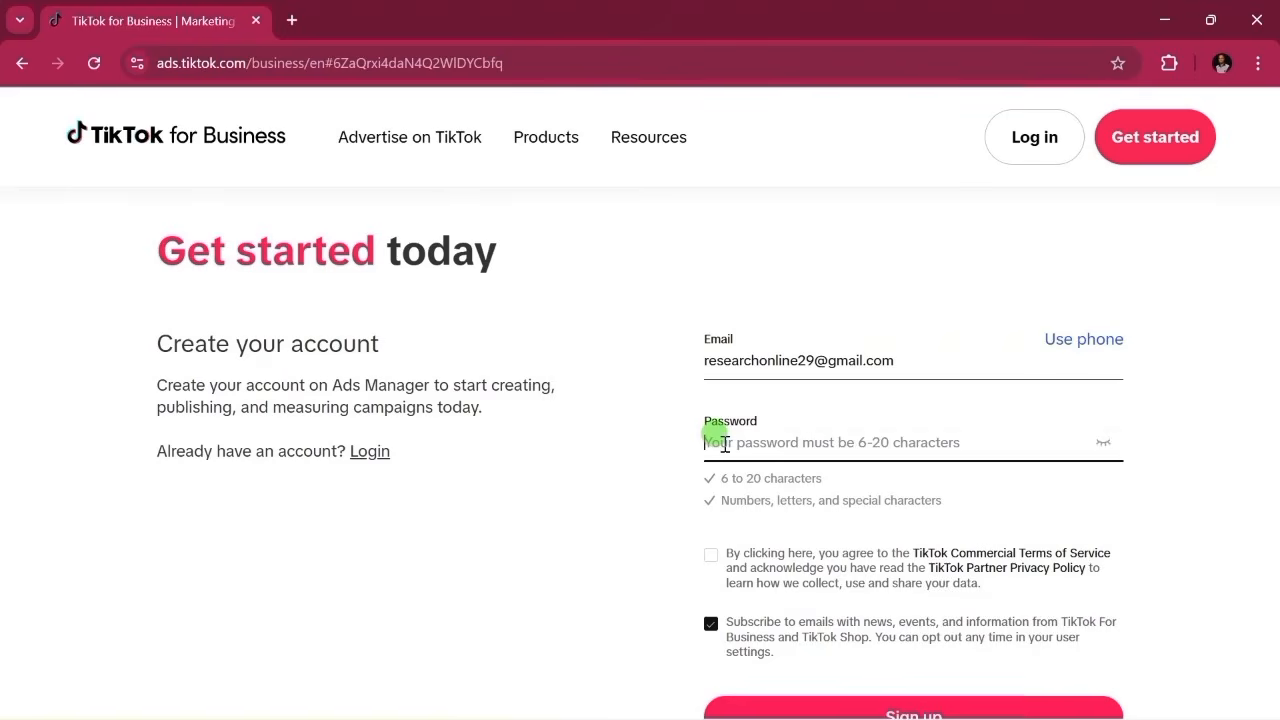
Enter the account password, agree to the commercial terms and submit the sign-up form
key(ctrl+v)
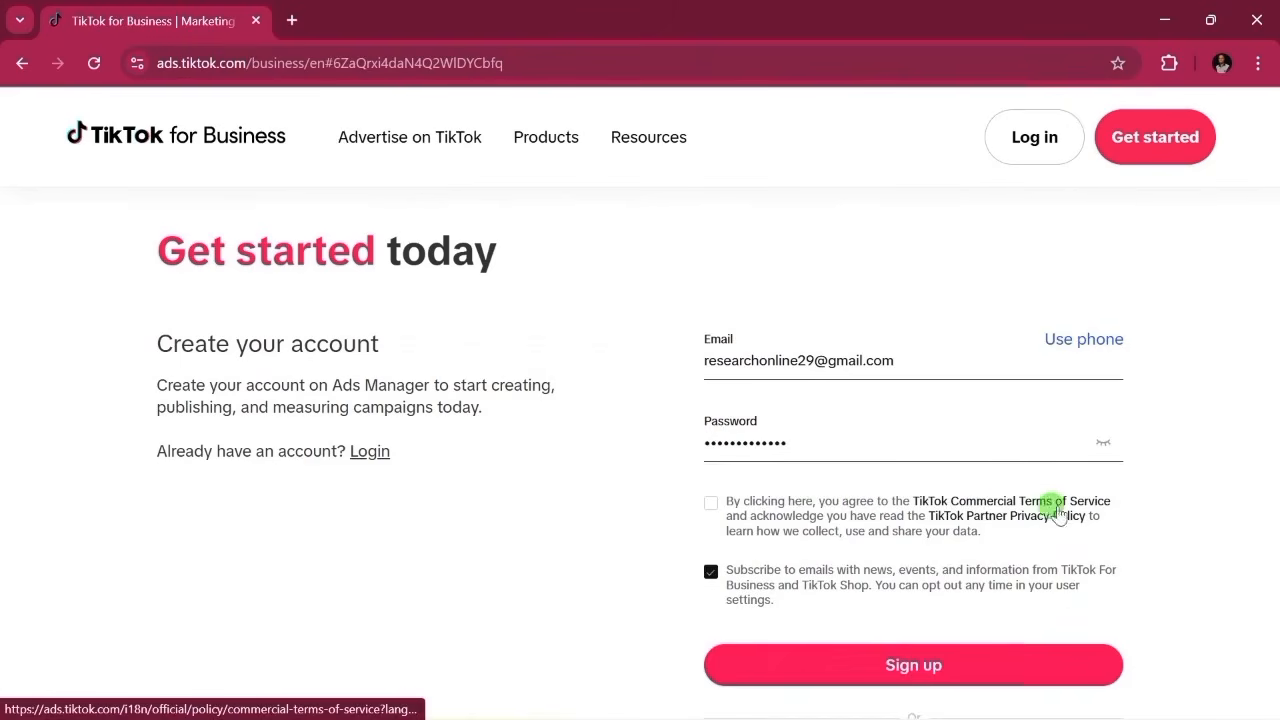
click(711, 503)
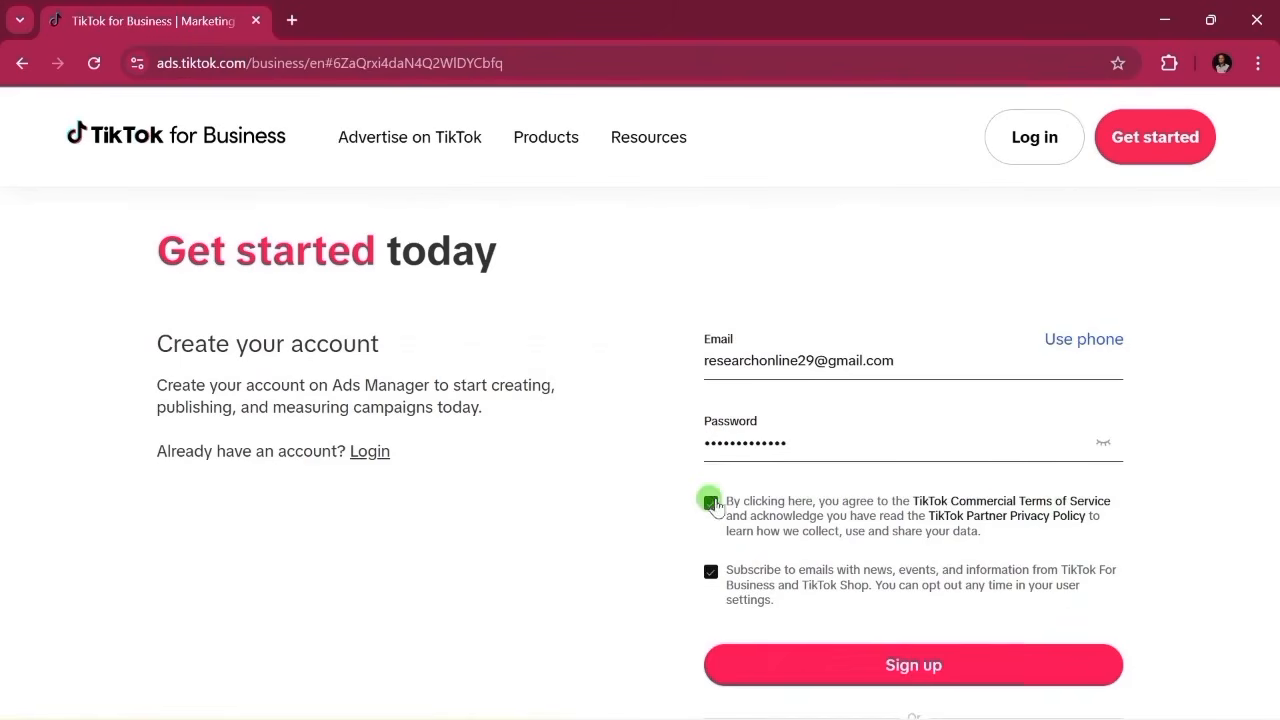
scroll(871, 671, down, 1)
click(960, 572)
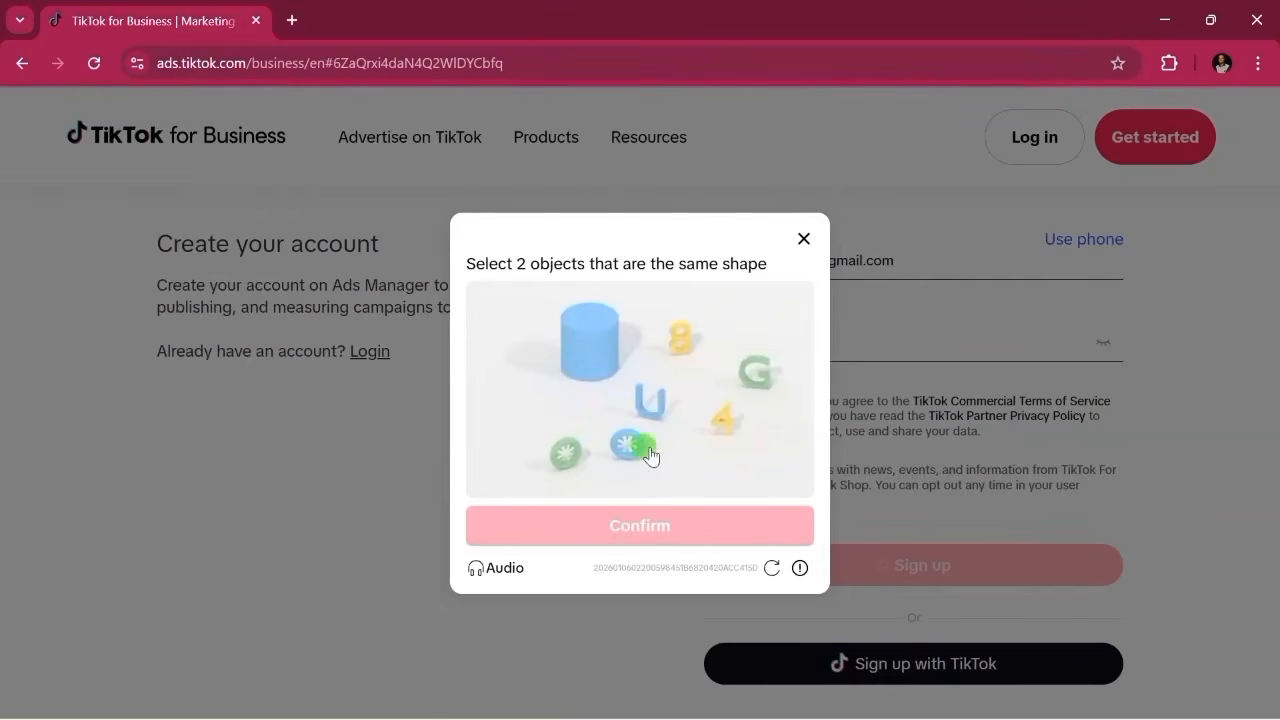
Pass the shape check by picking the green and blue asterisks and confirming
click(566, 455)
click(631, 450)
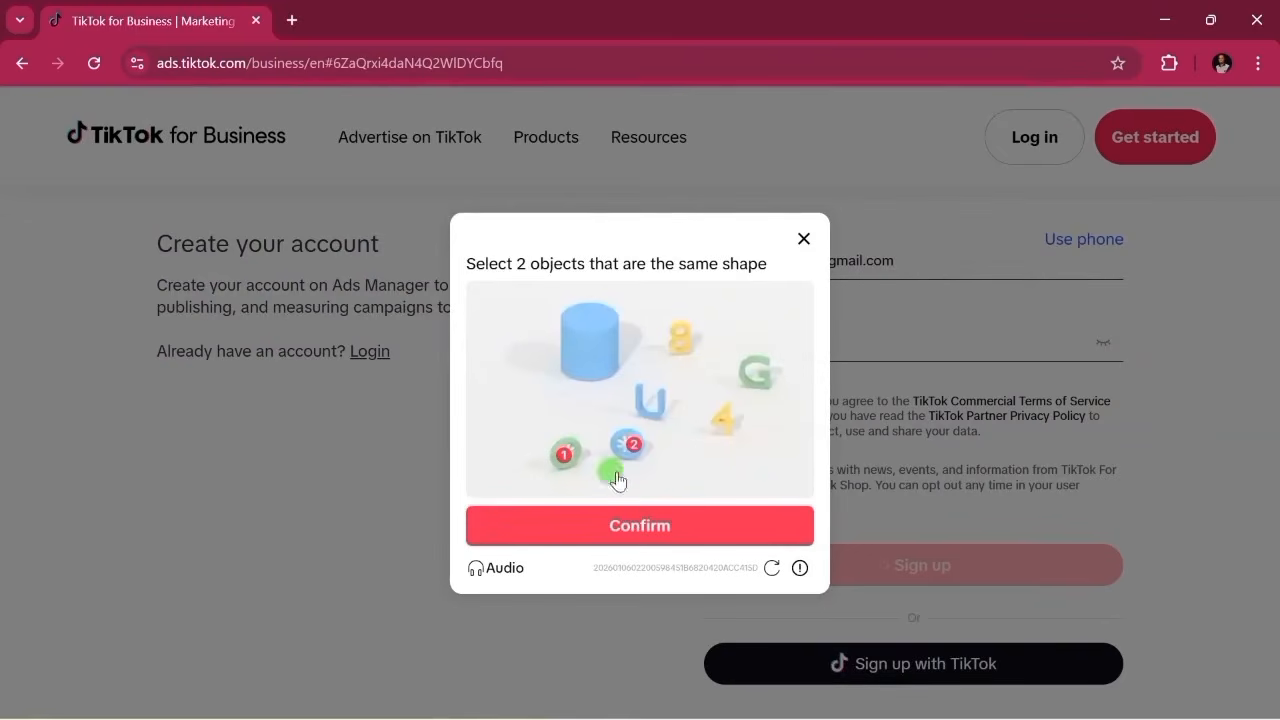
click(641, 532)
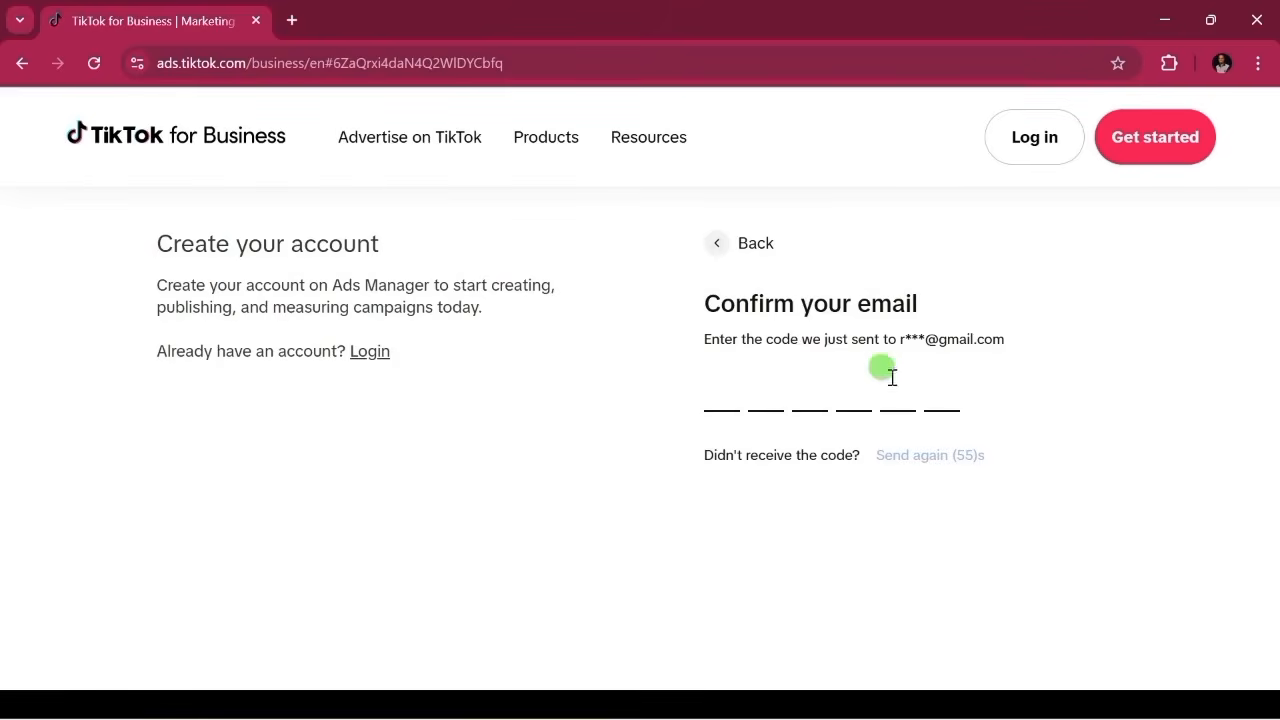
Enter the six-character code from the email into the Confirm your email boxes
click(725, 388)
text(B)
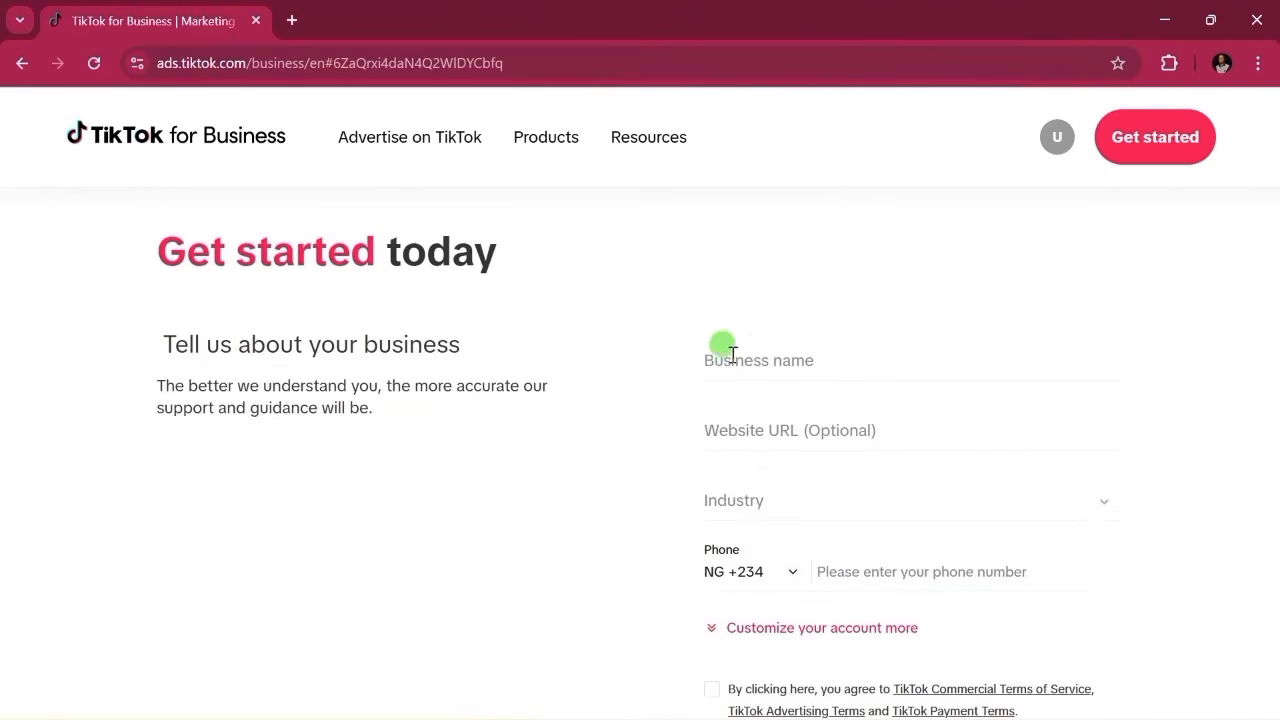
Enter the business name, choose the Body care, hygiene, and soap industry, and add the phone number
click(730, 363)
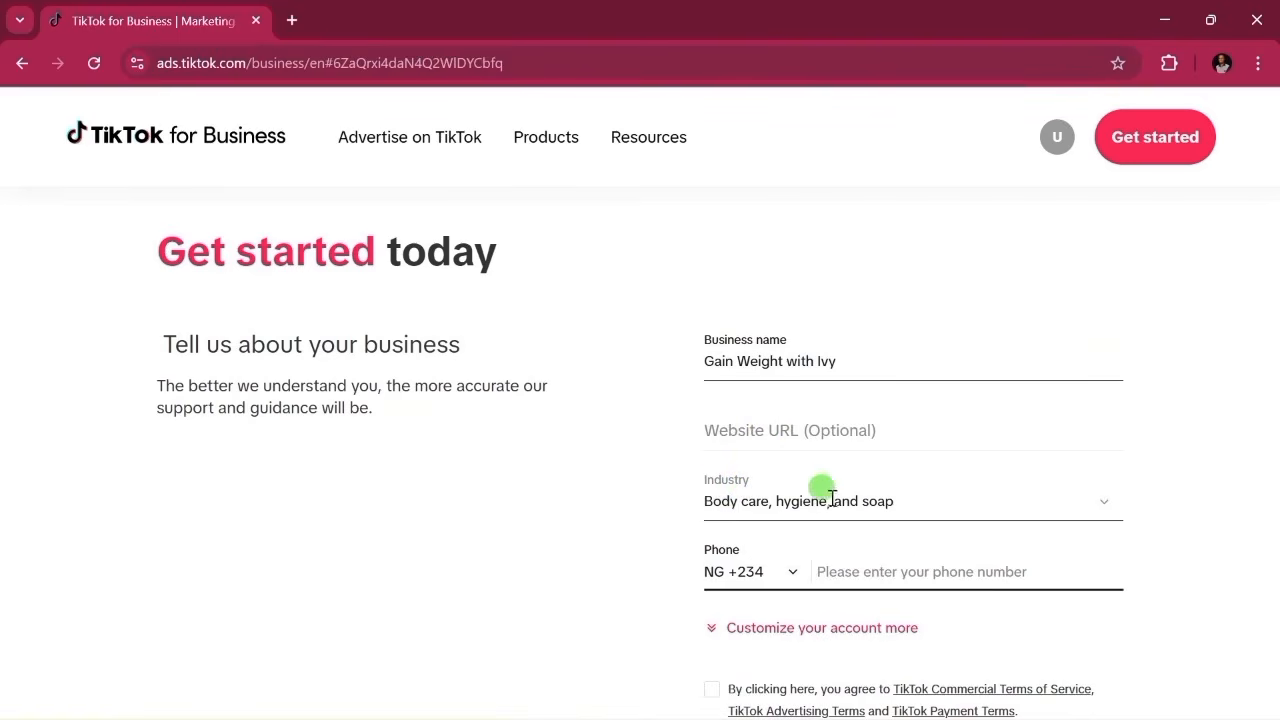
click(1103, 505)
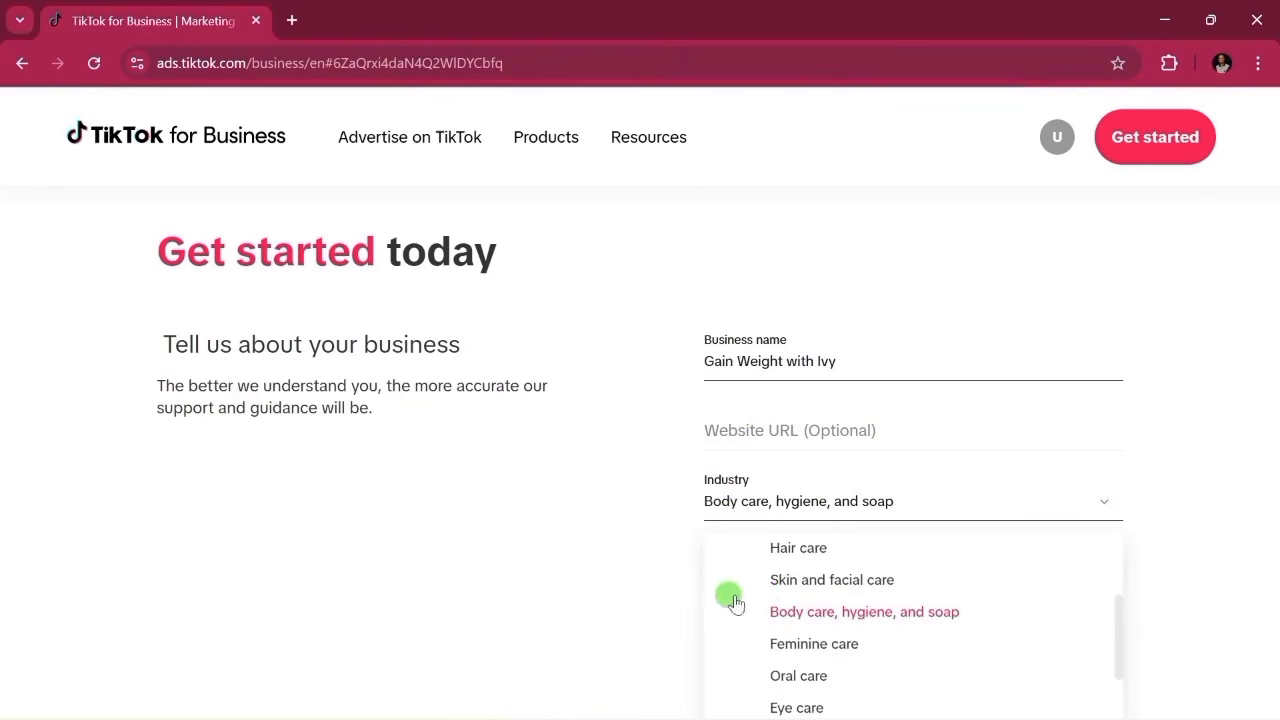
click(663, 527)
scroll(800, 494, down, 1)
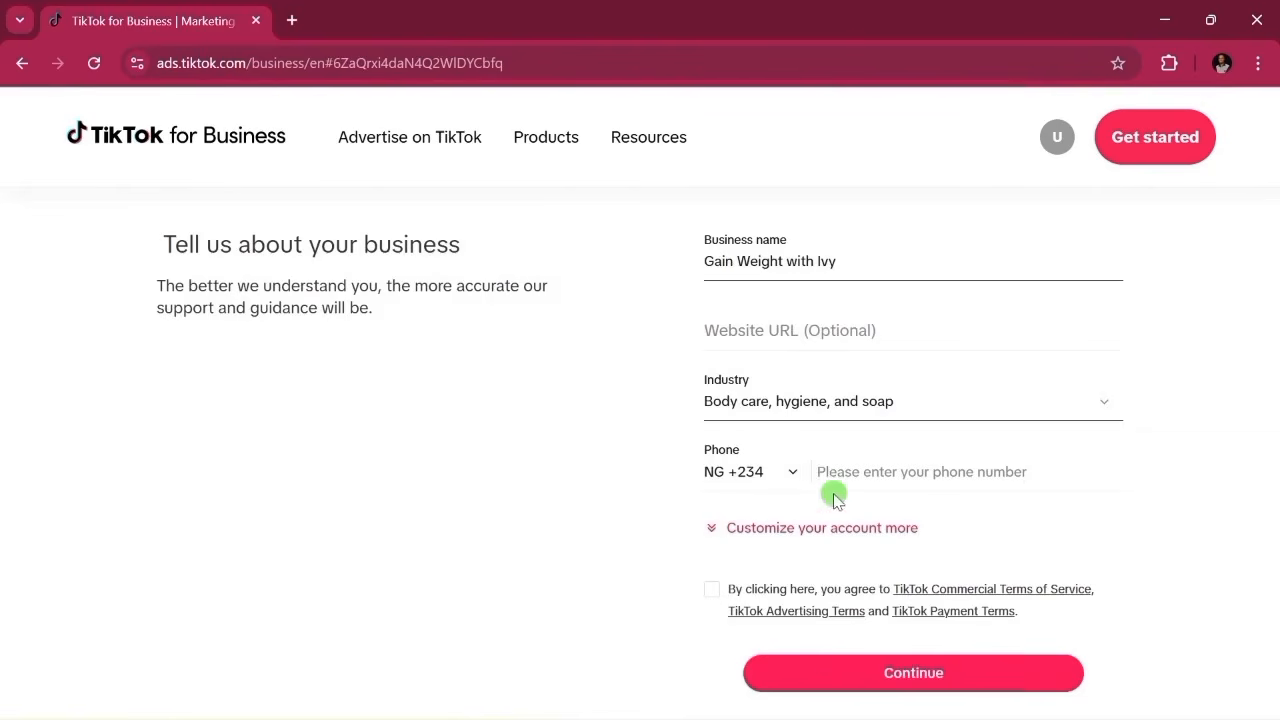
click(830, 472)
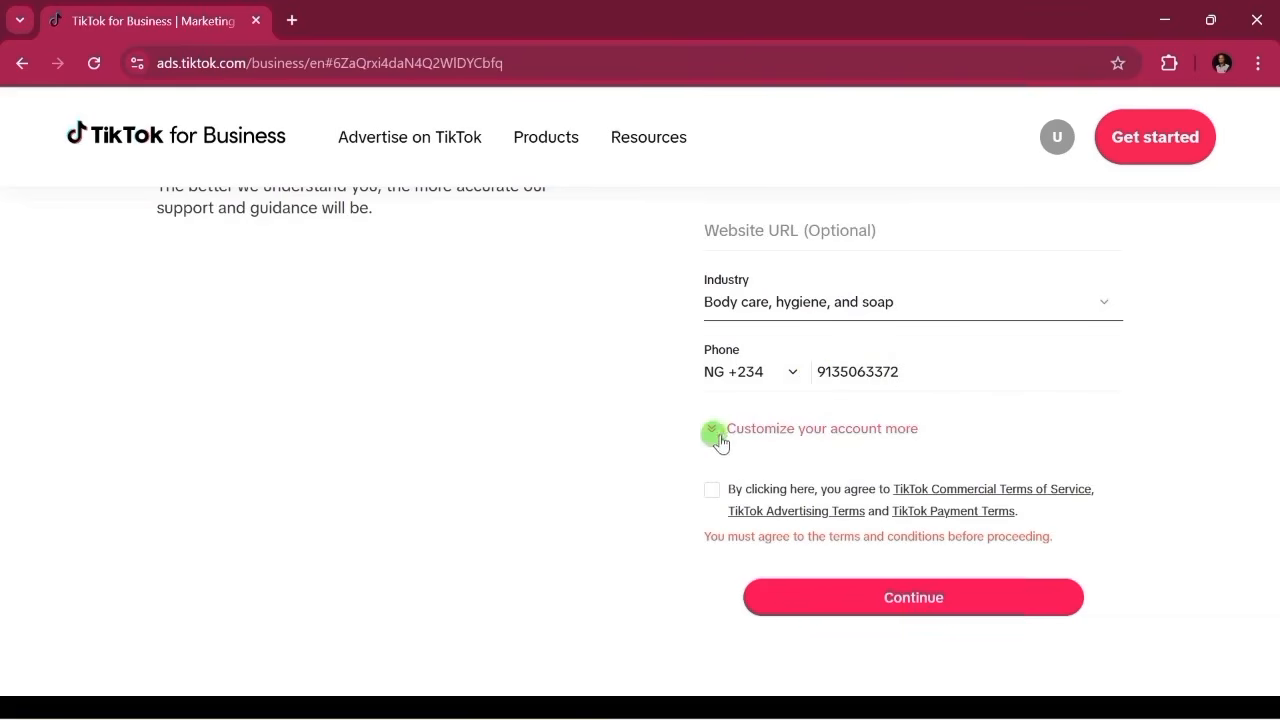
Confirm Nigeria, NGN and West Africa Time in the extra settings, agree to the terms, and submit
click(710, 432)
scroll(709, 437, down, 1)
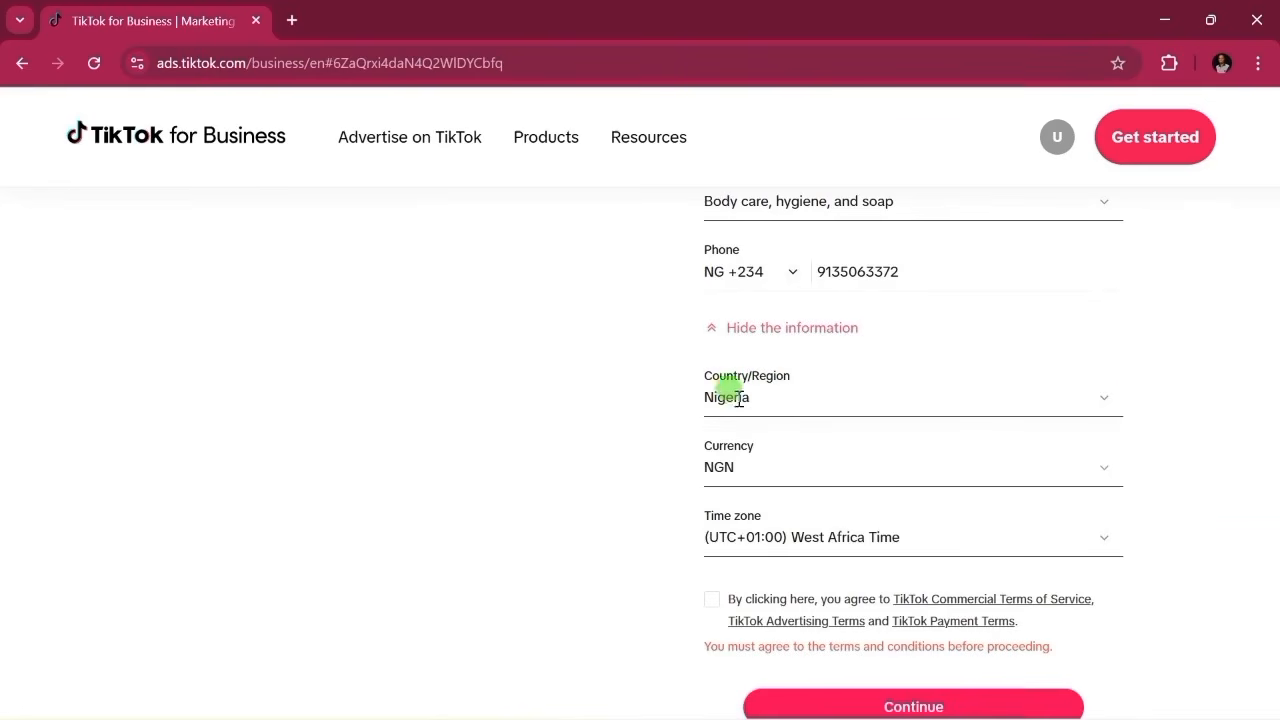
click(1099, 399)
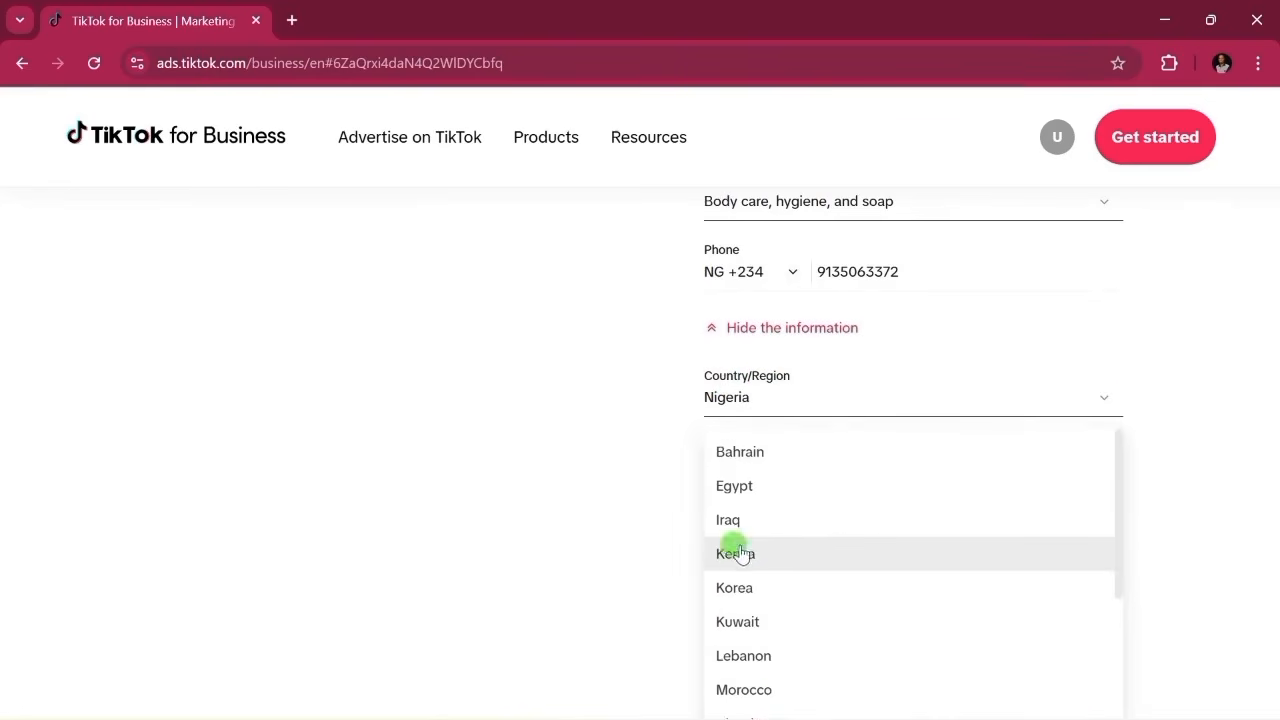
scroll(752, 590, down, 3)
scroll(758, 598, down, 1)
scroll(757, 590, up, 2)
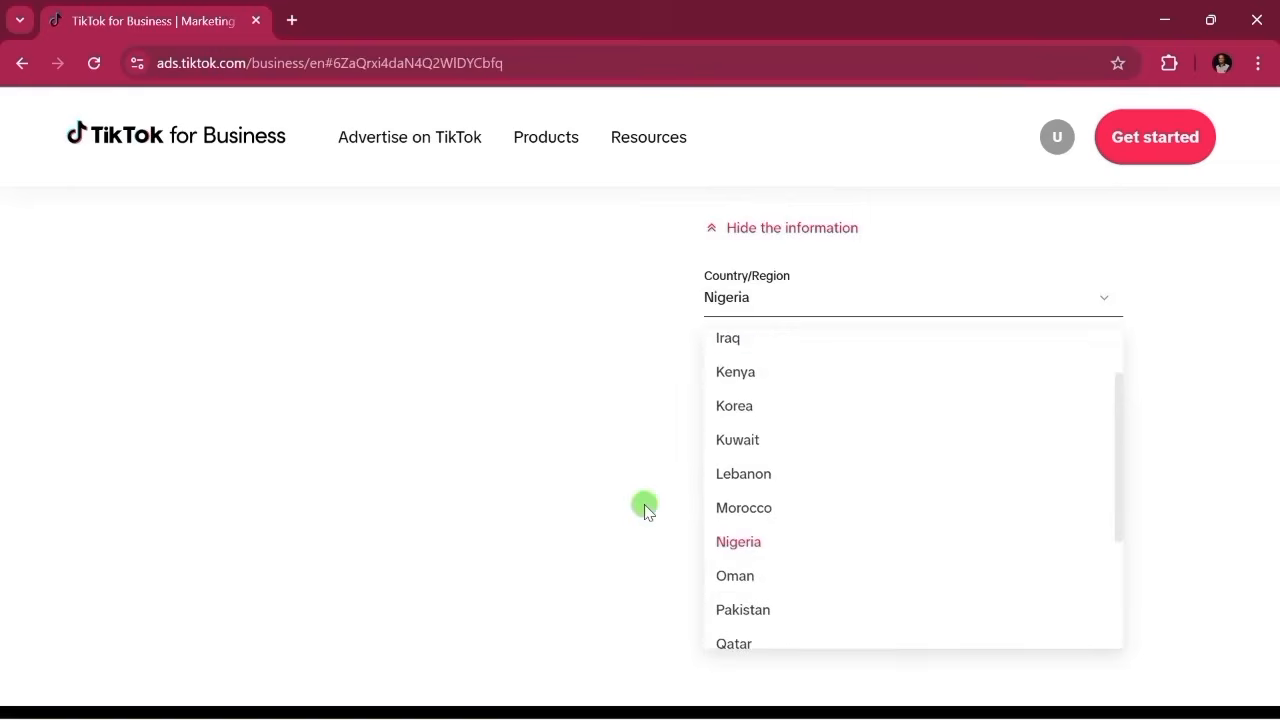
click(643, 484)
scroll(780, 556, up, 2)
scroll(812, 470, down, 1)
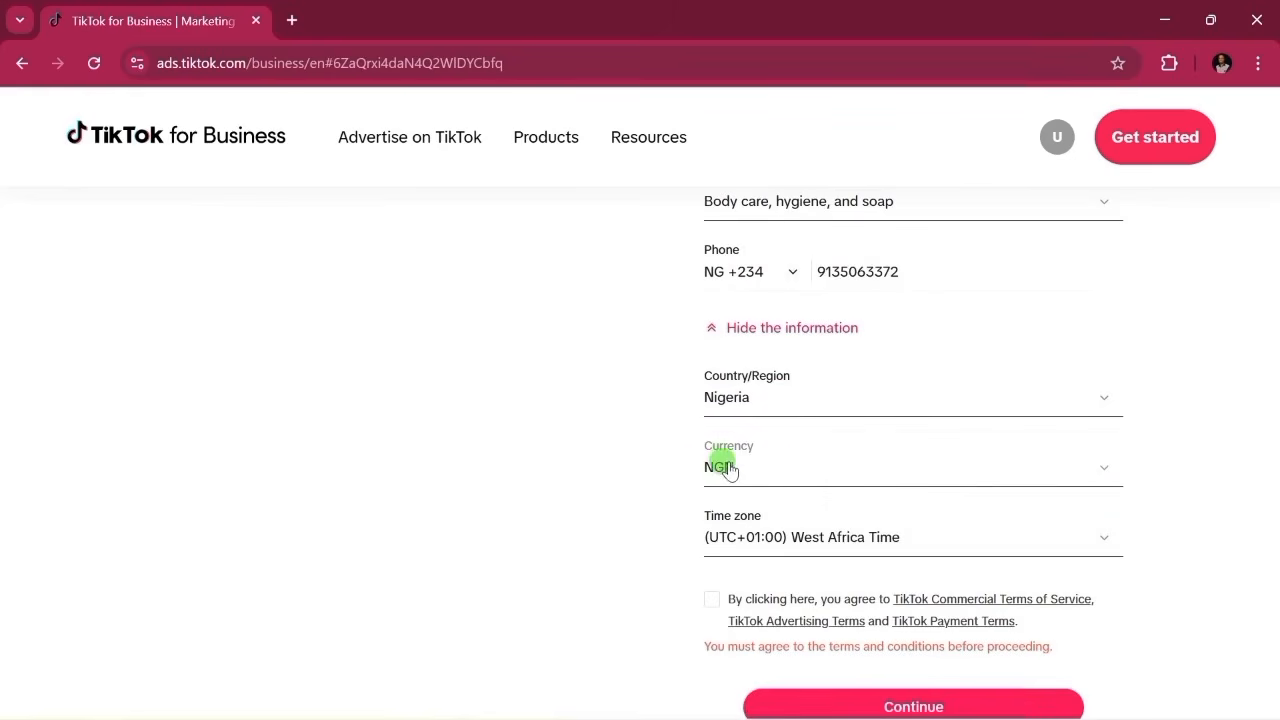
scroll(700, 490, down, 1)
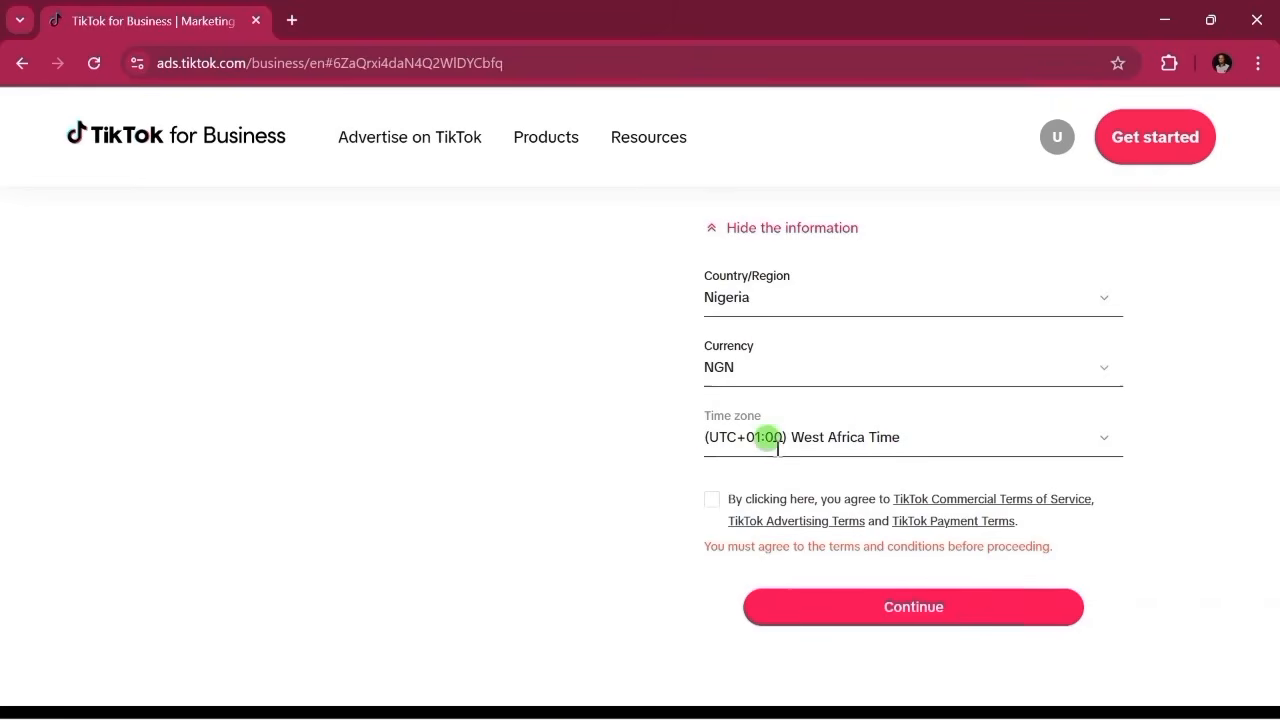
scroll(755, 430, down, 1)
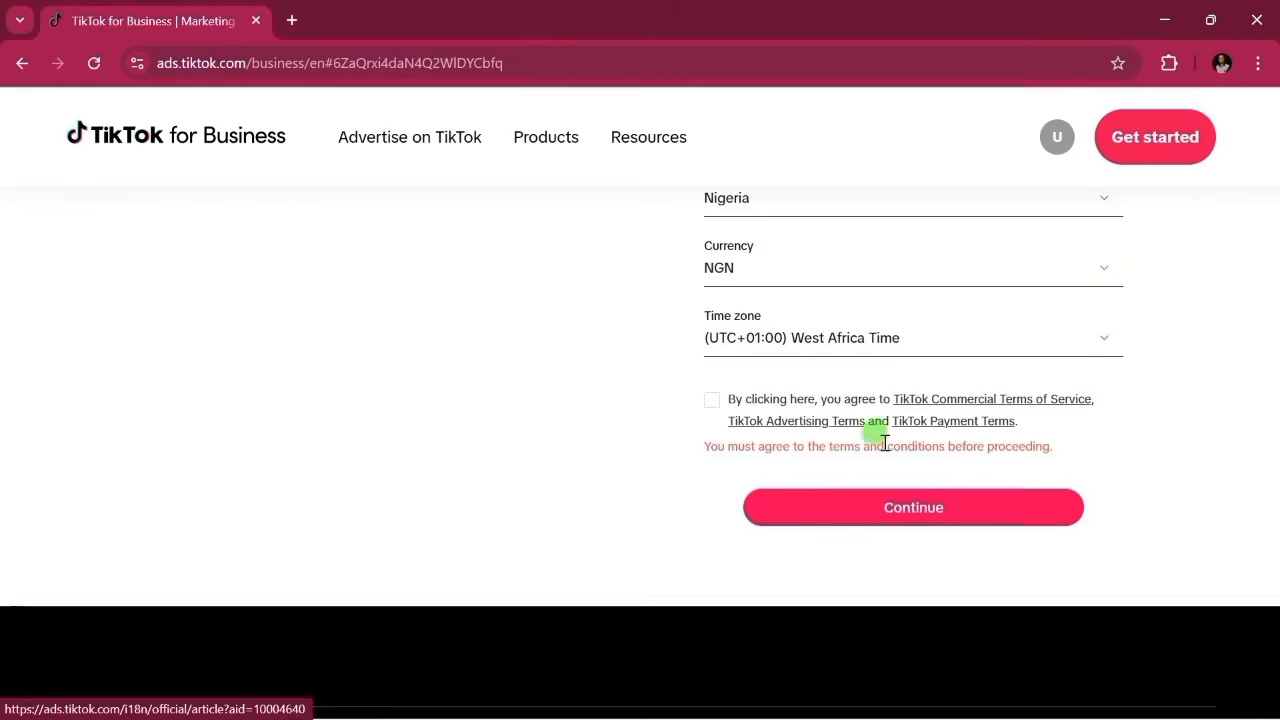
click(711, 400)
click(912, 483)
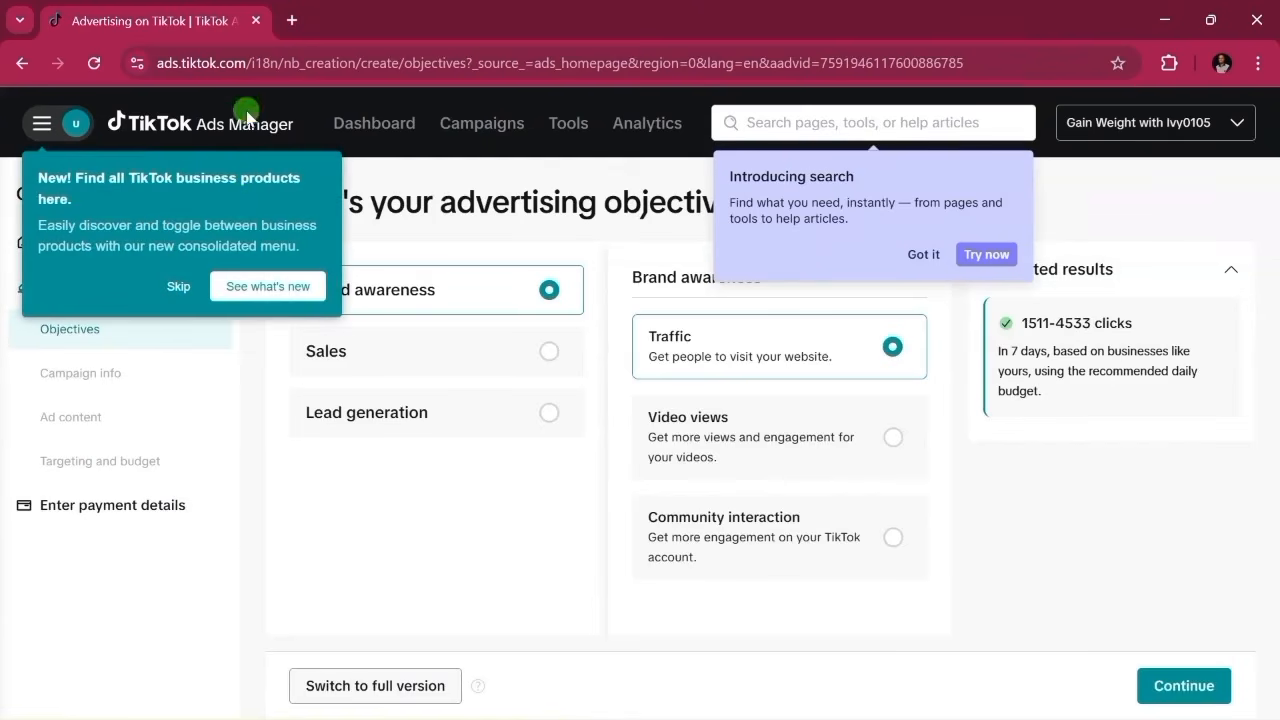
Skip the products tour, dismiss the search tip and accept the Anti-Discrimination Ad Policy
click(175, 303)
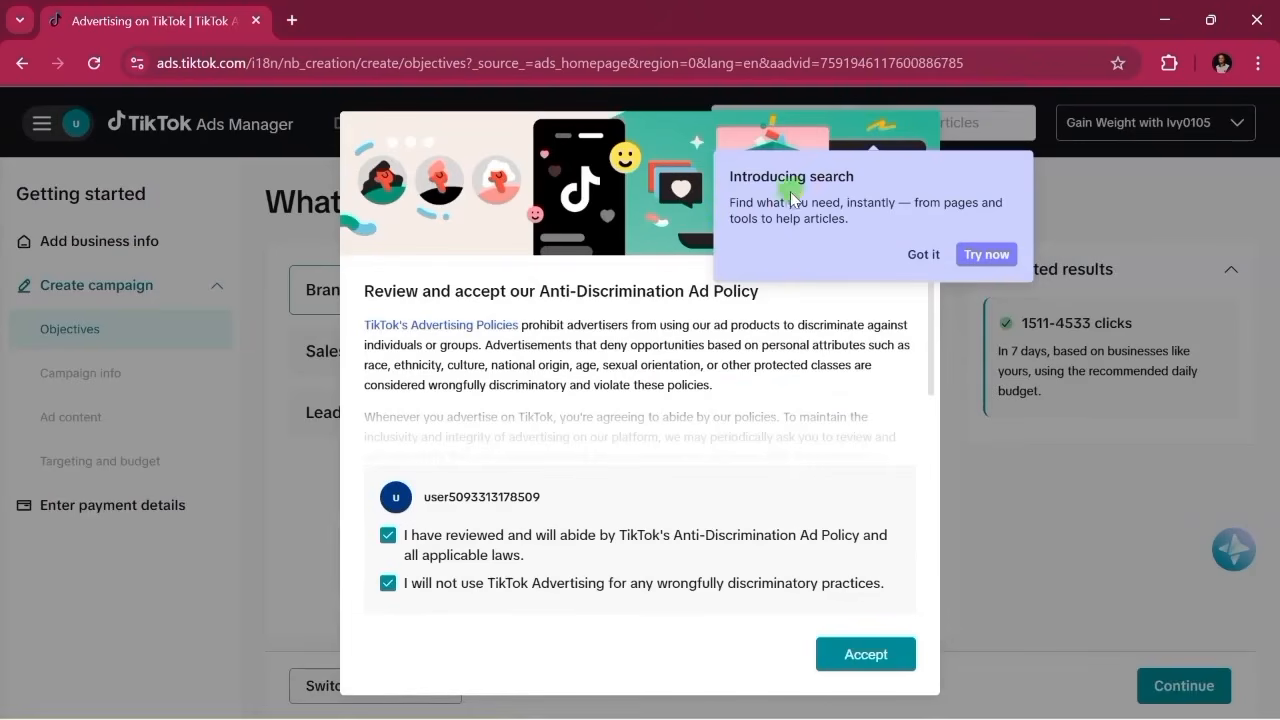
click(913, 256)
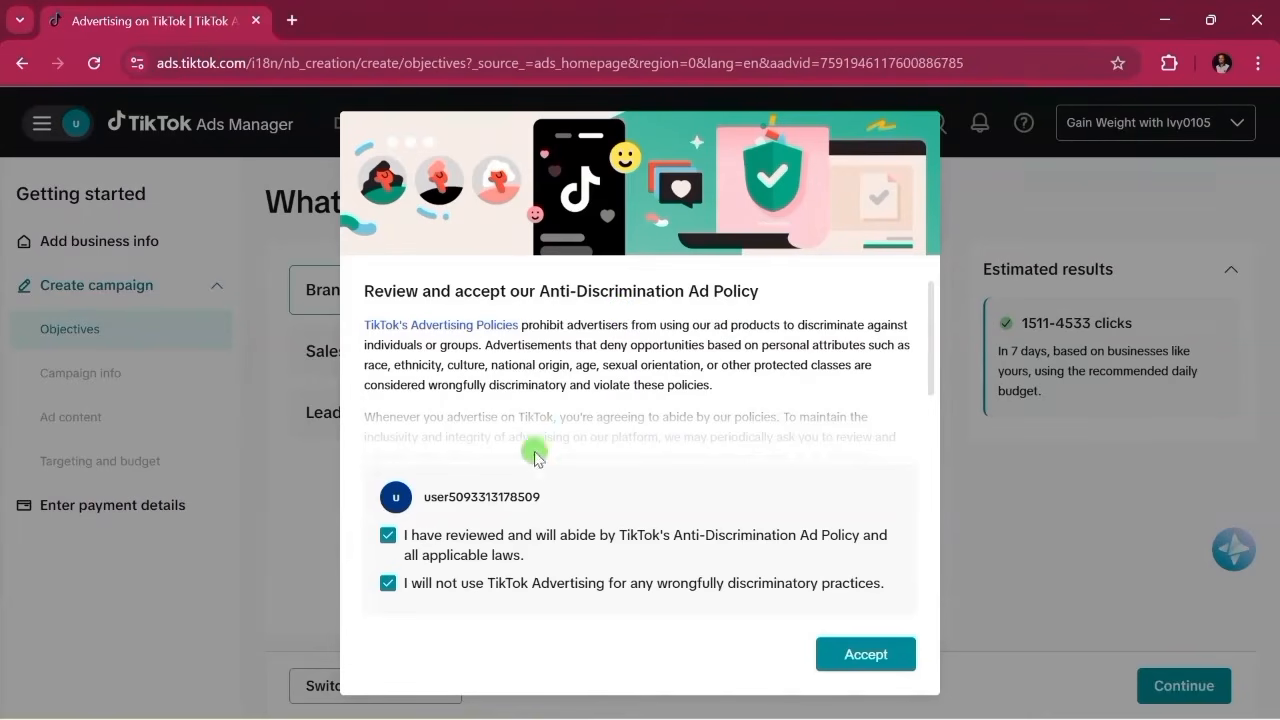
click(860, 656)
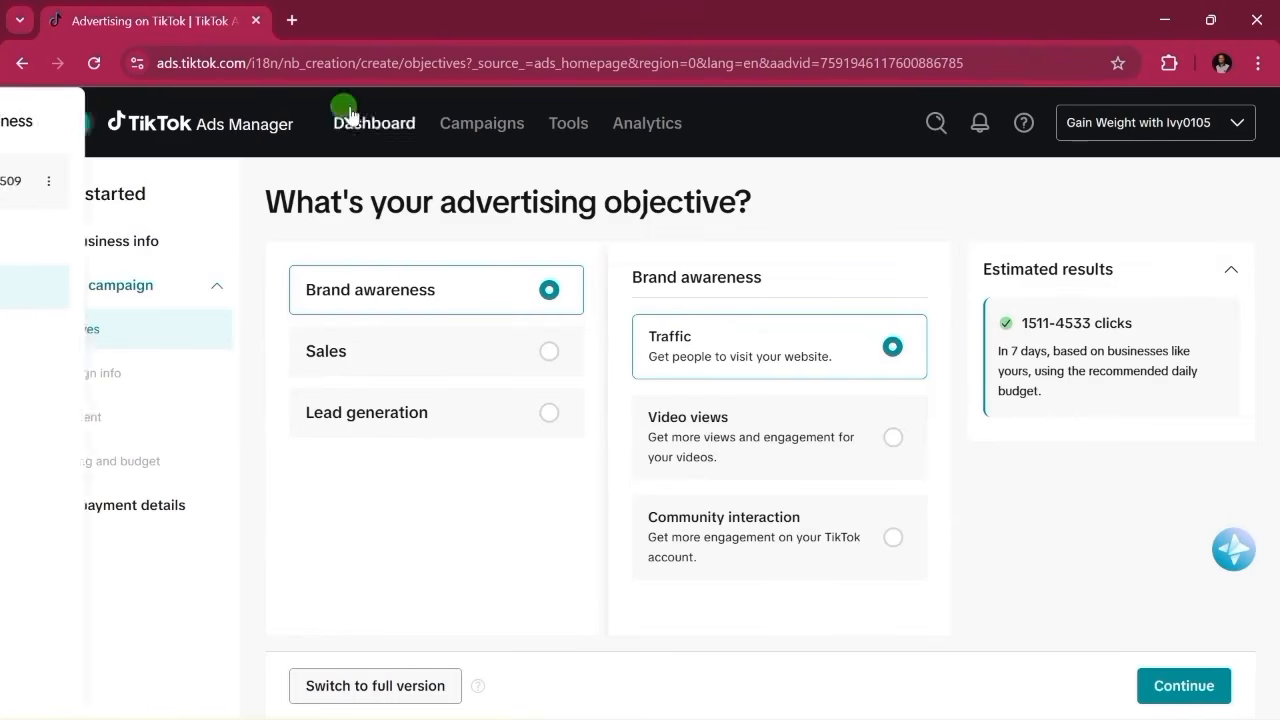
mouse_move(65, 122)
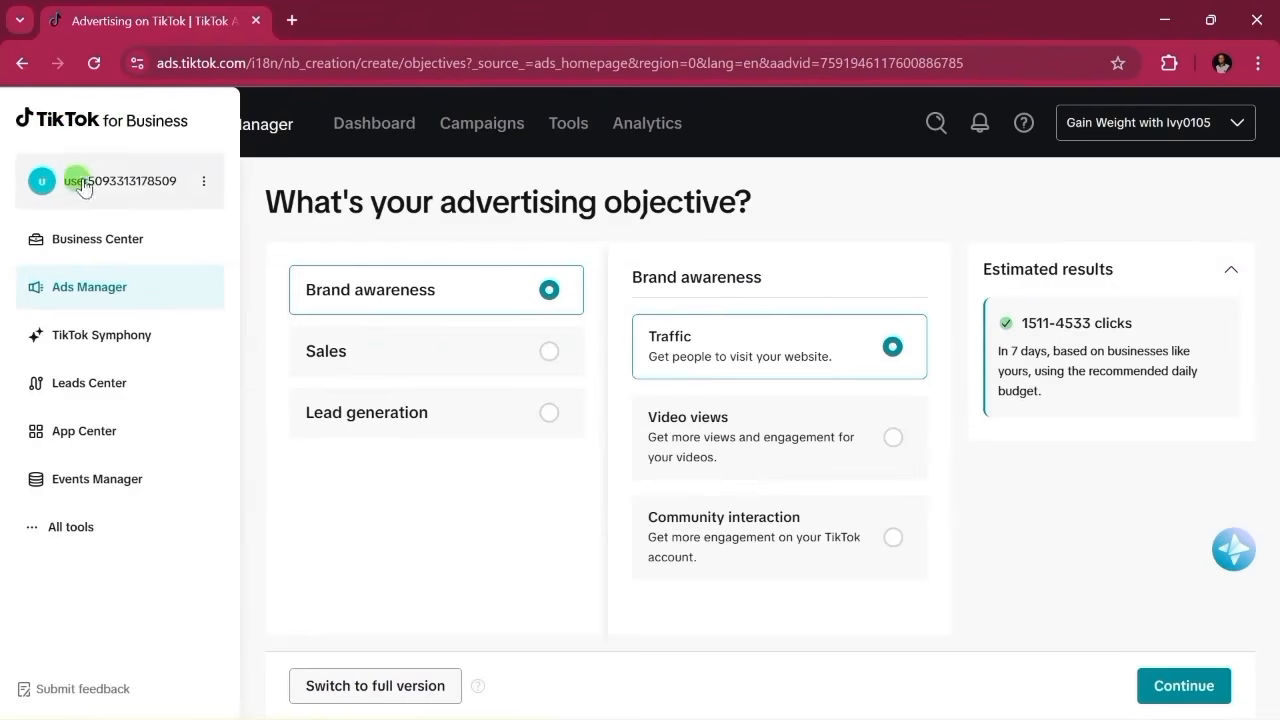
Open Business Center in a new tab and review the Welcome page with I'm an advertiser selected
click(92, 245)
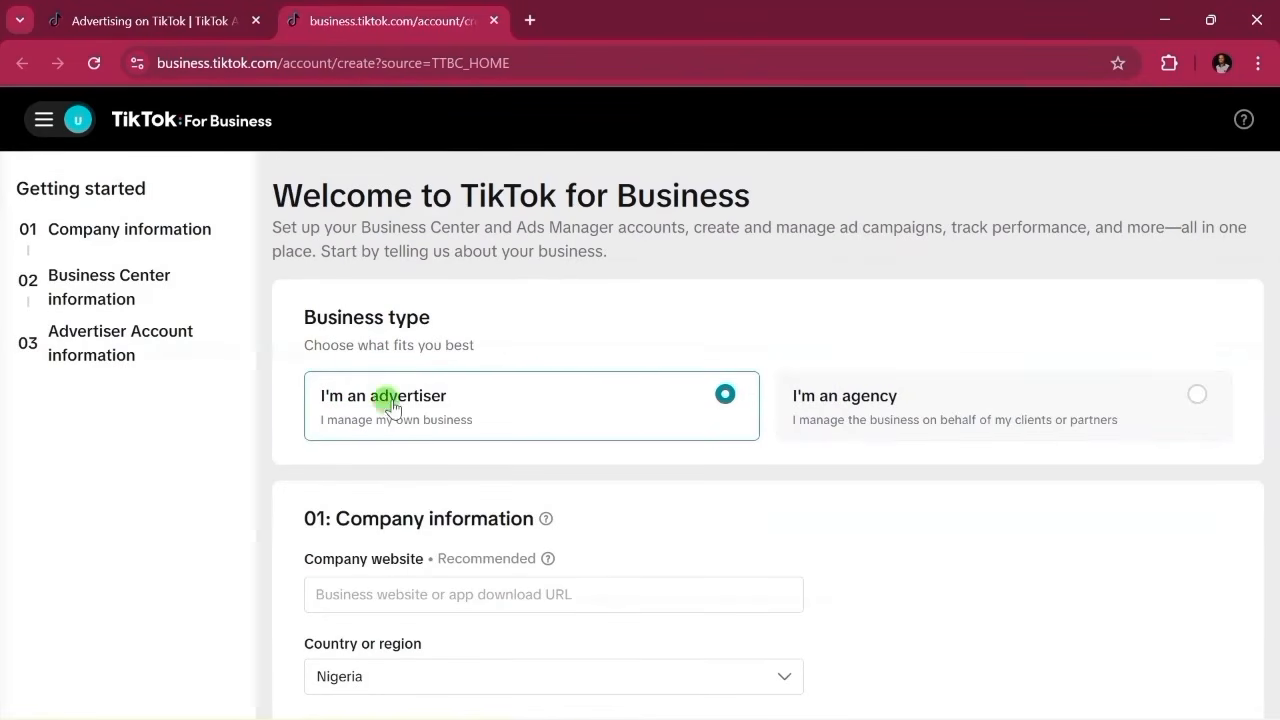
scroll(266, 491, down, 3)
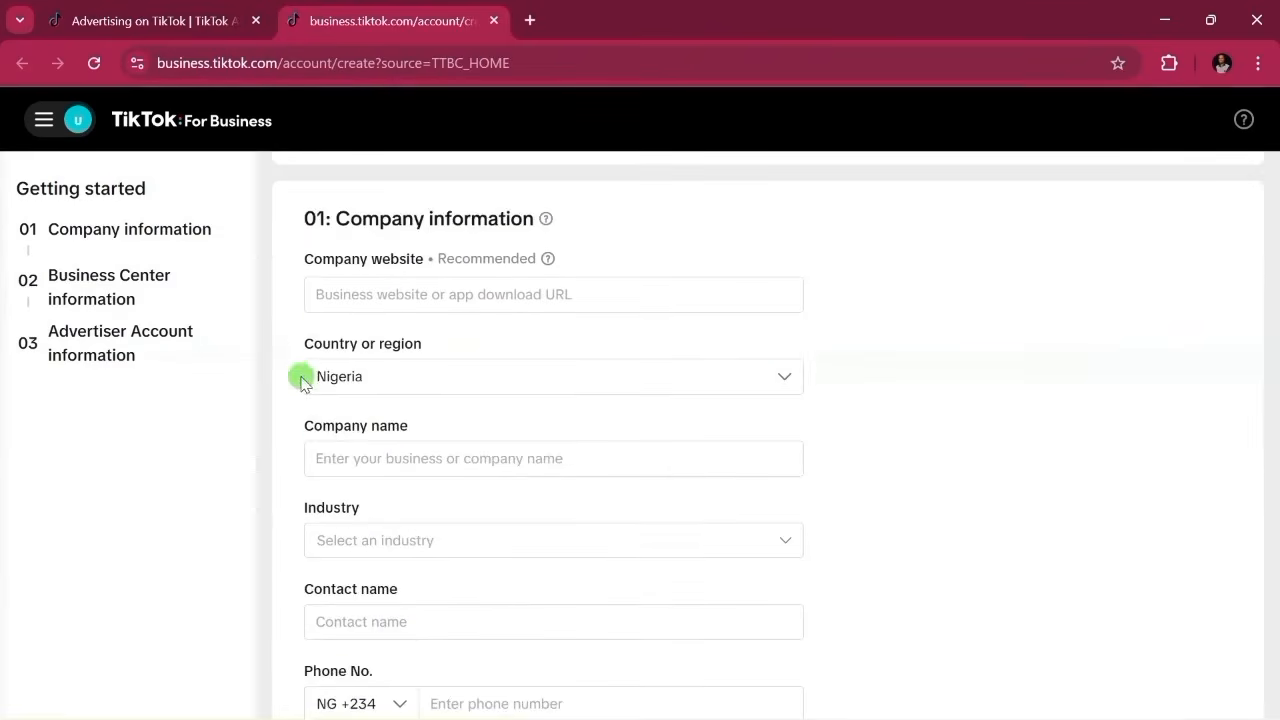
scroll(298, 360, up, 1)
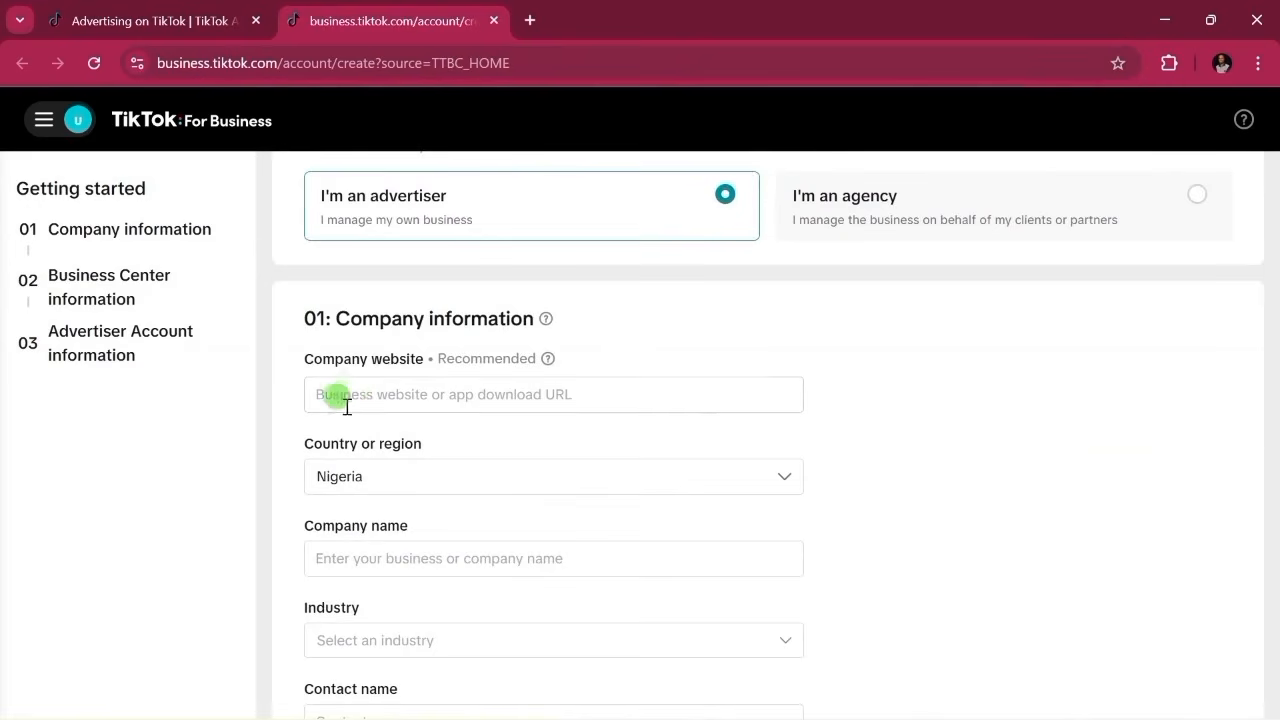
Search the web for 'whatsapp link generator' and open the Walink site
click(530, 20)
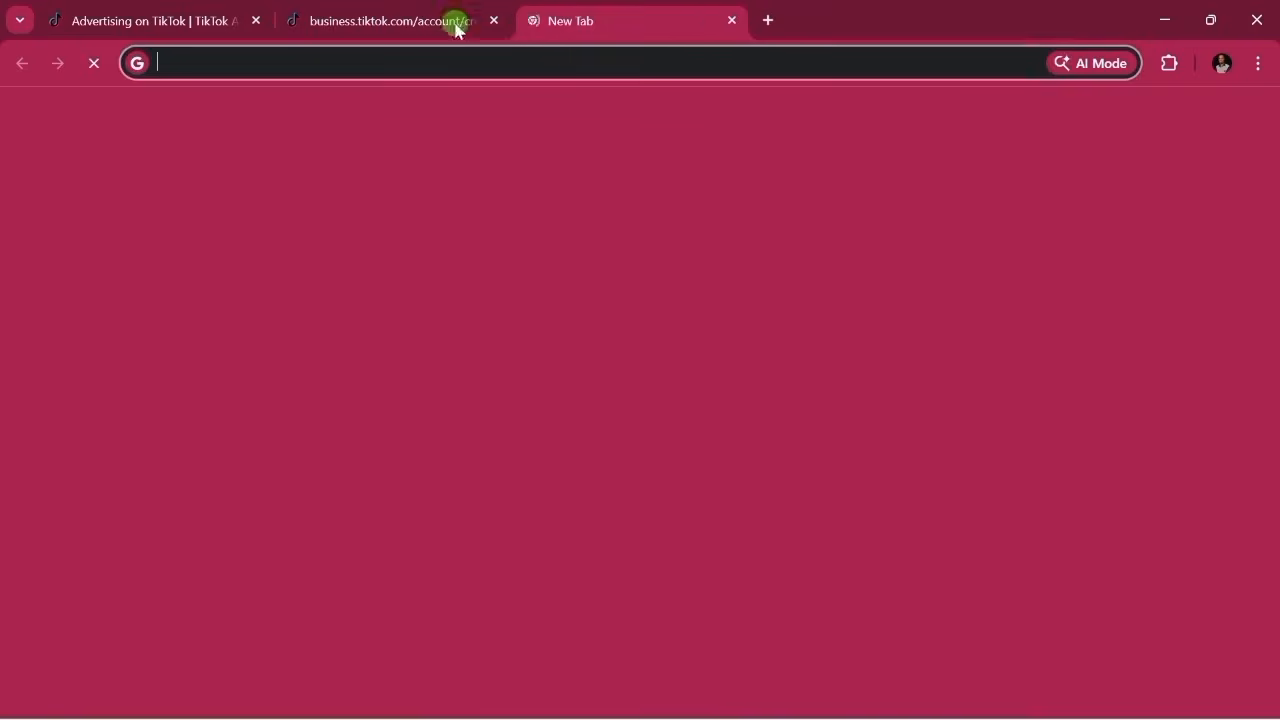
click(187, 52)
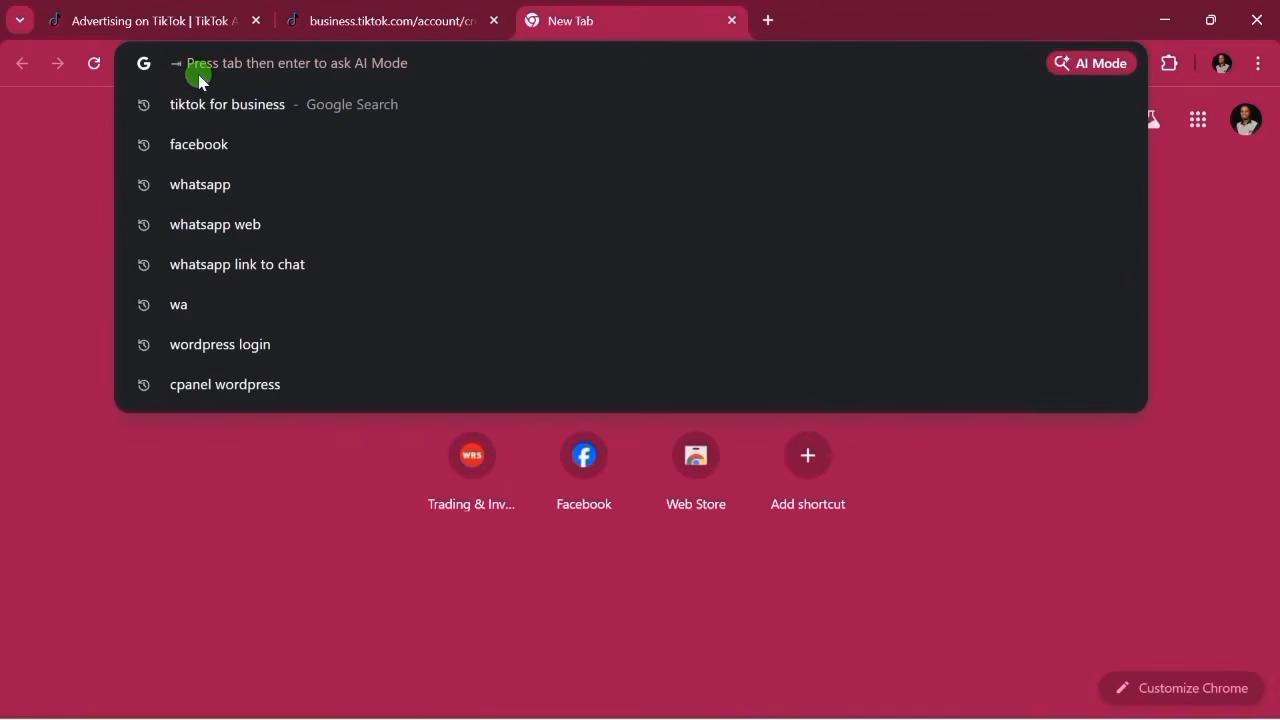
text(wh)
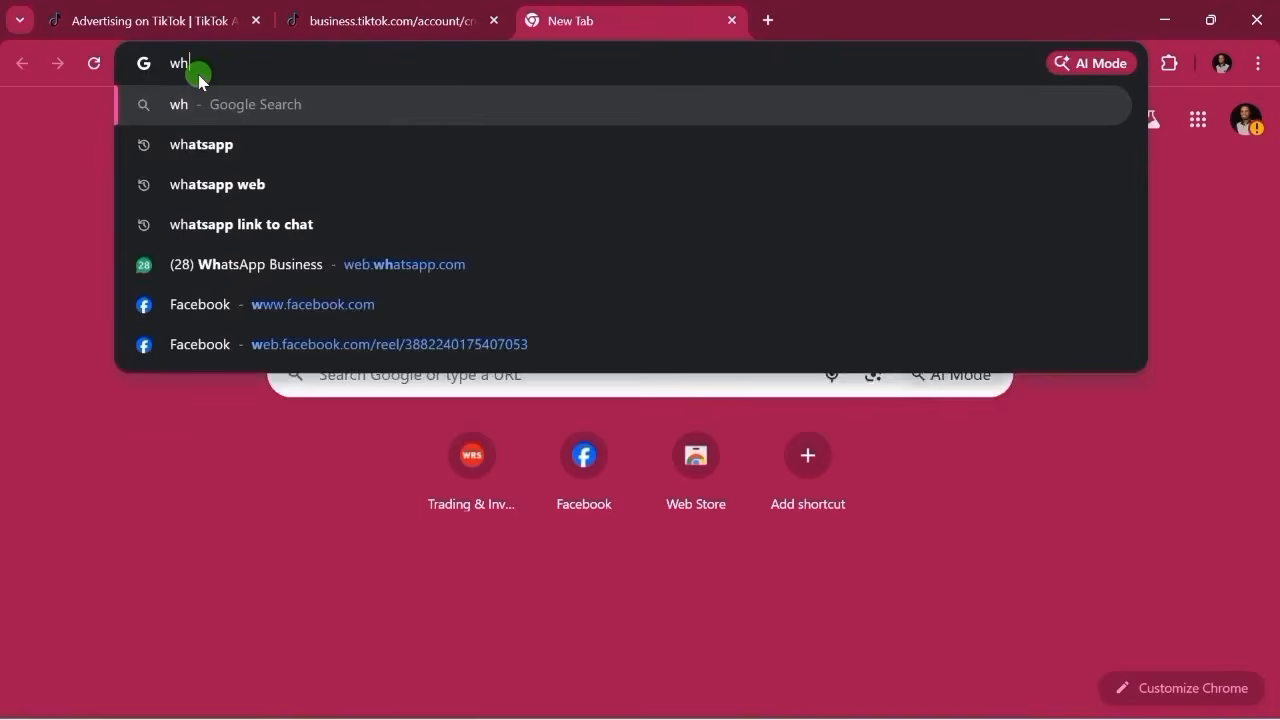
text(atsapp link generator)
key(Return)
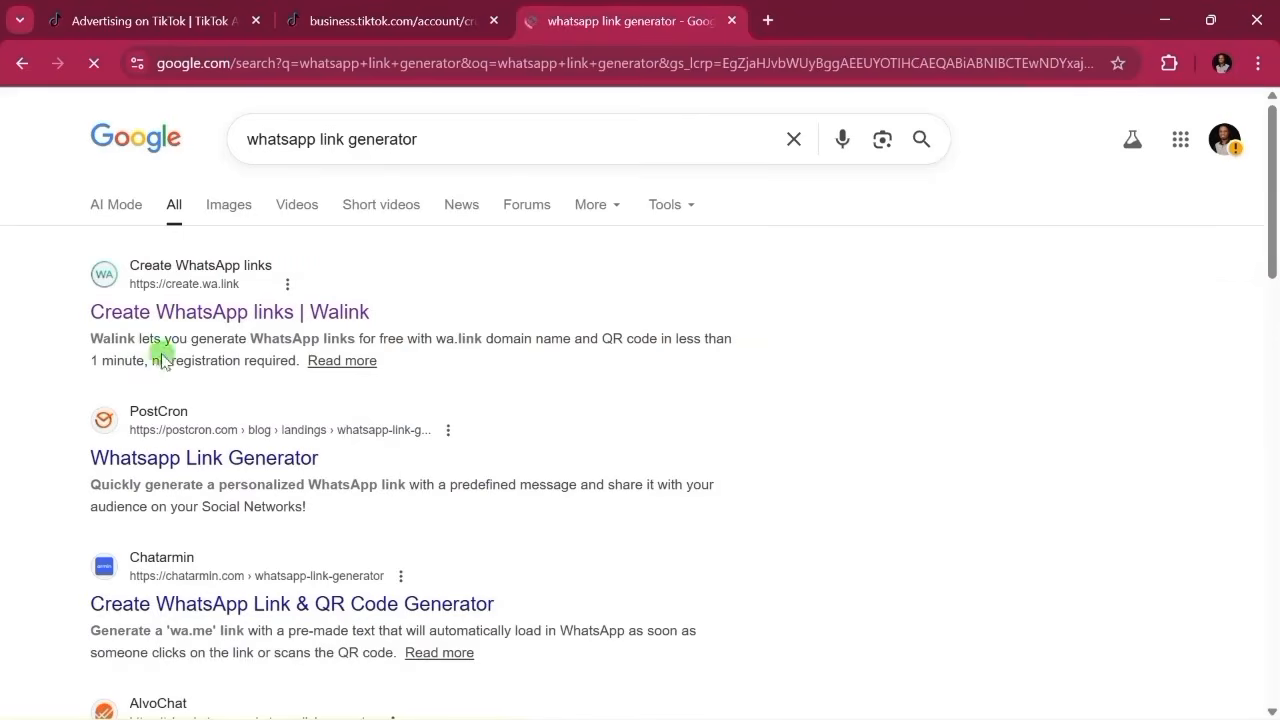
click(180, 313)
scroll(200, 306, down, 6)
scroll(379, 472, down, 7)
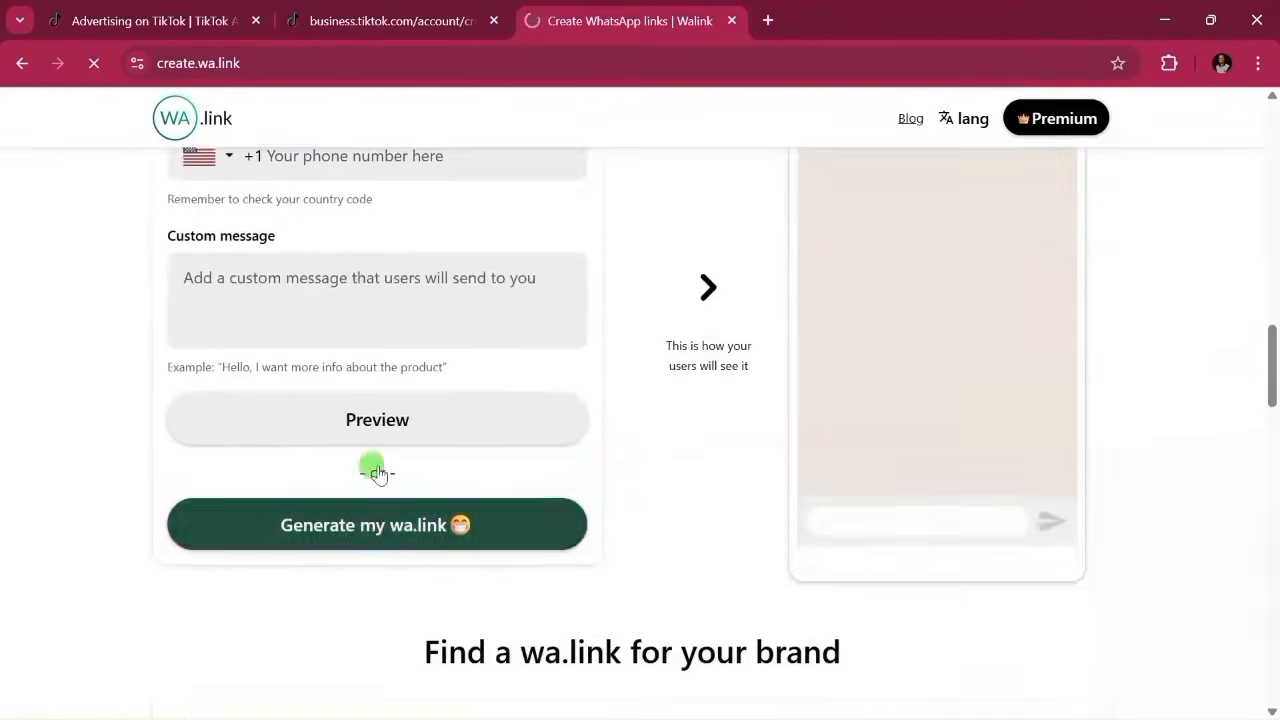
scroll(371, 471, up, 2)
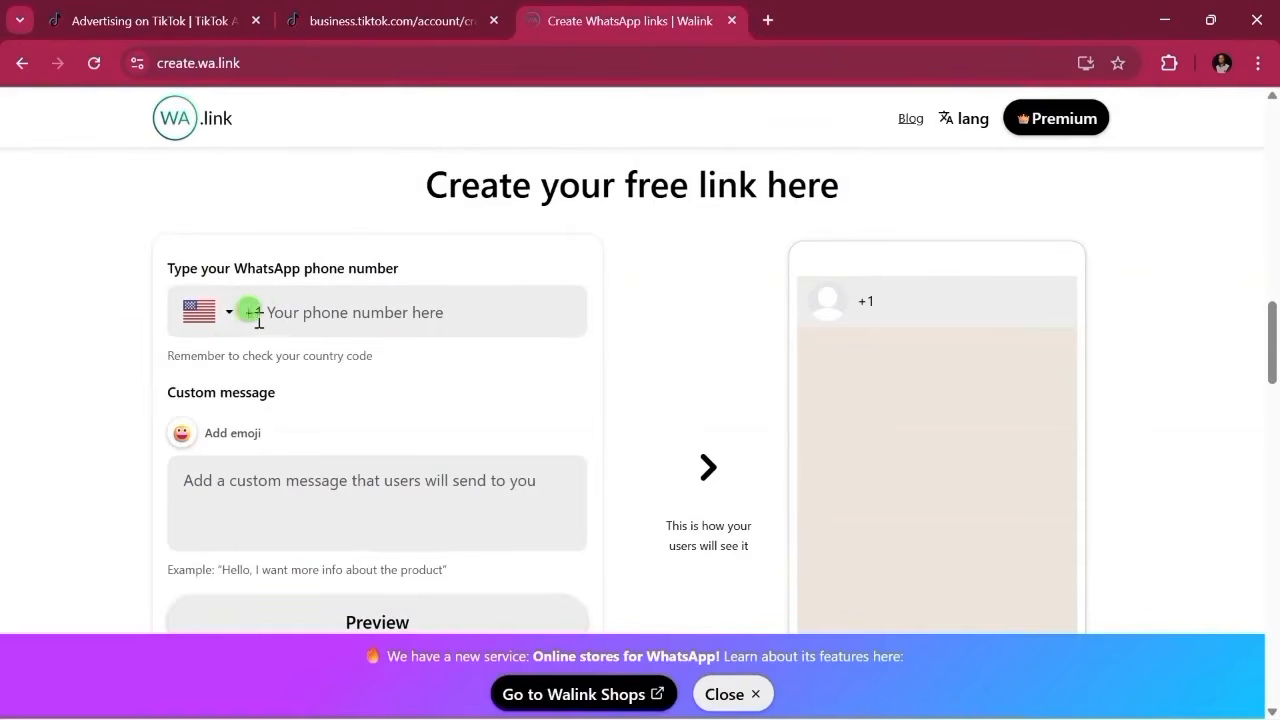
Set Walink's country code to Nigeria (+234) and paste in the WhatsApp phone number
click(228, 316)
scroll(160, 290, up, 2)
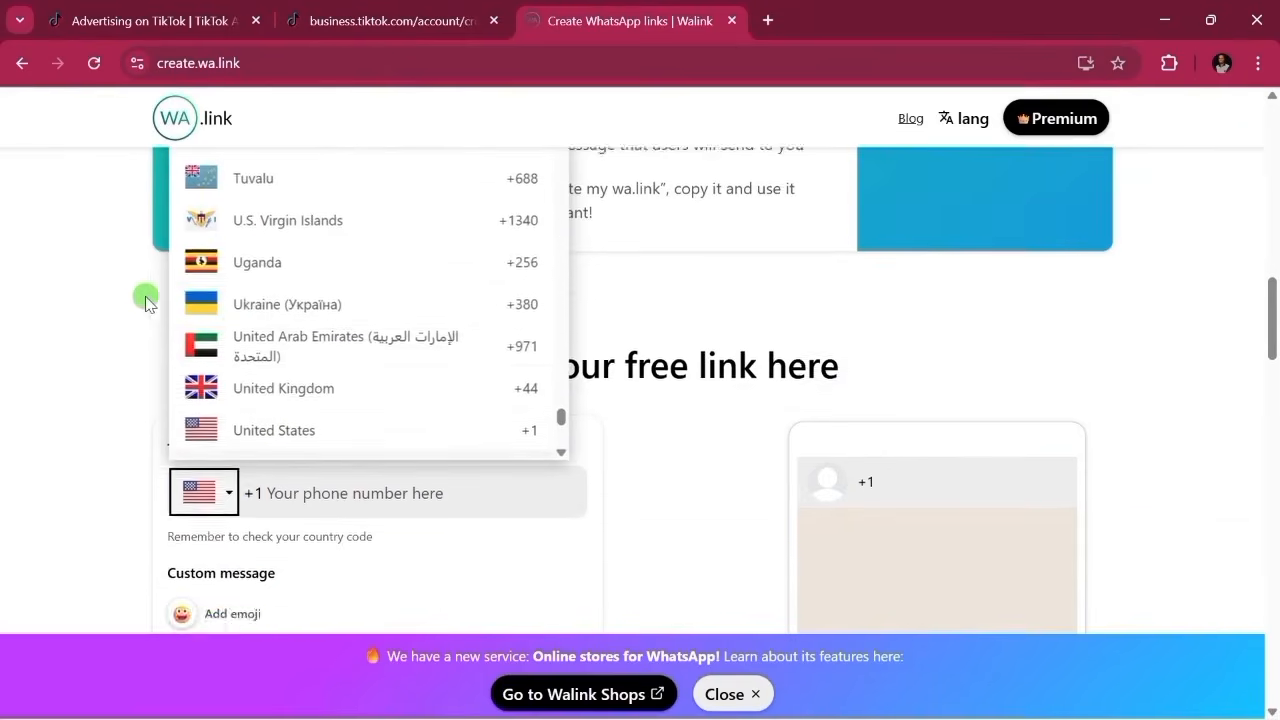
scroll(260, 330, up, 20)
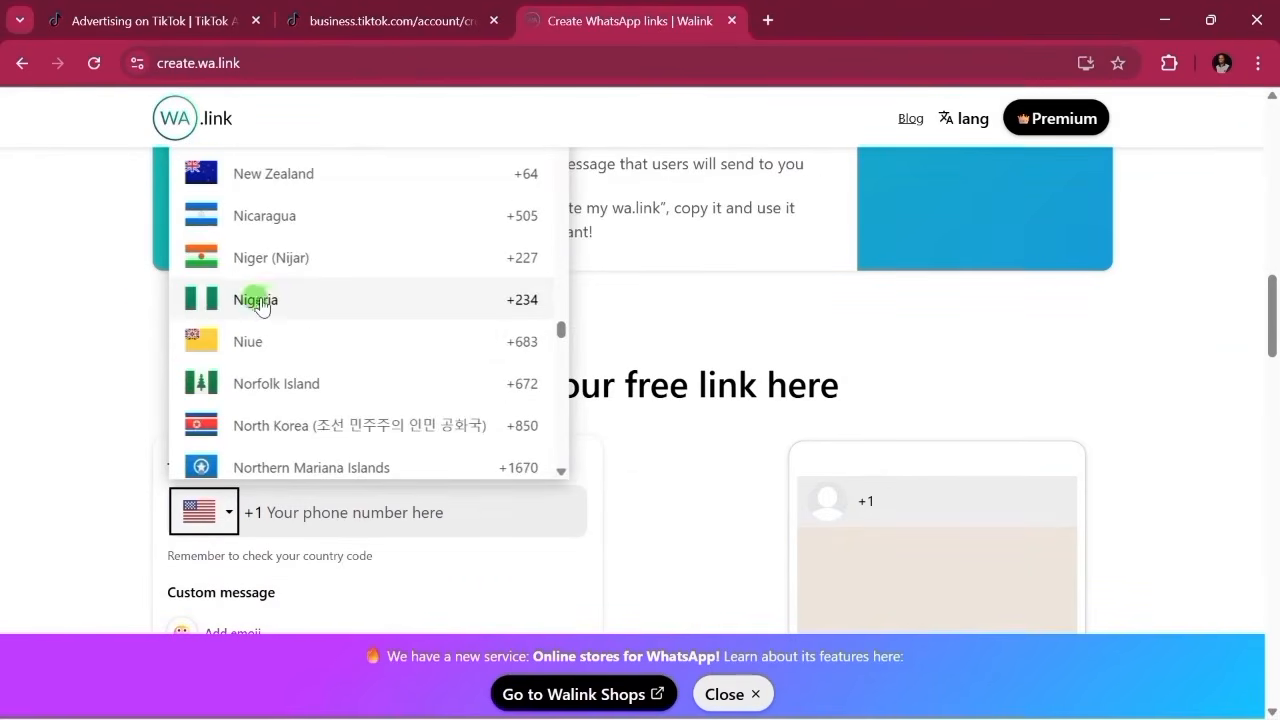
click(276, 300)
scroll(306, 440, down, 2)
click(303, 316)
key(ctrl+v)
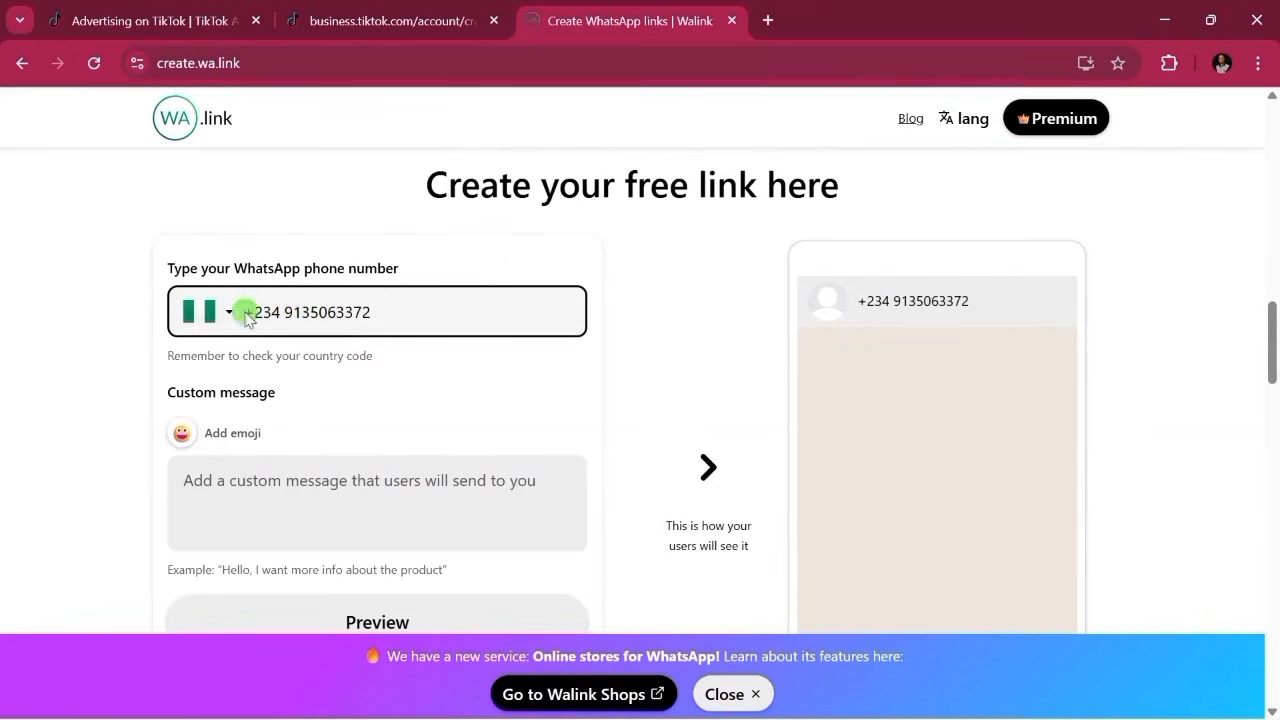
scroll(340, 435, down, 1)
scroll(352, 440, down, 2)
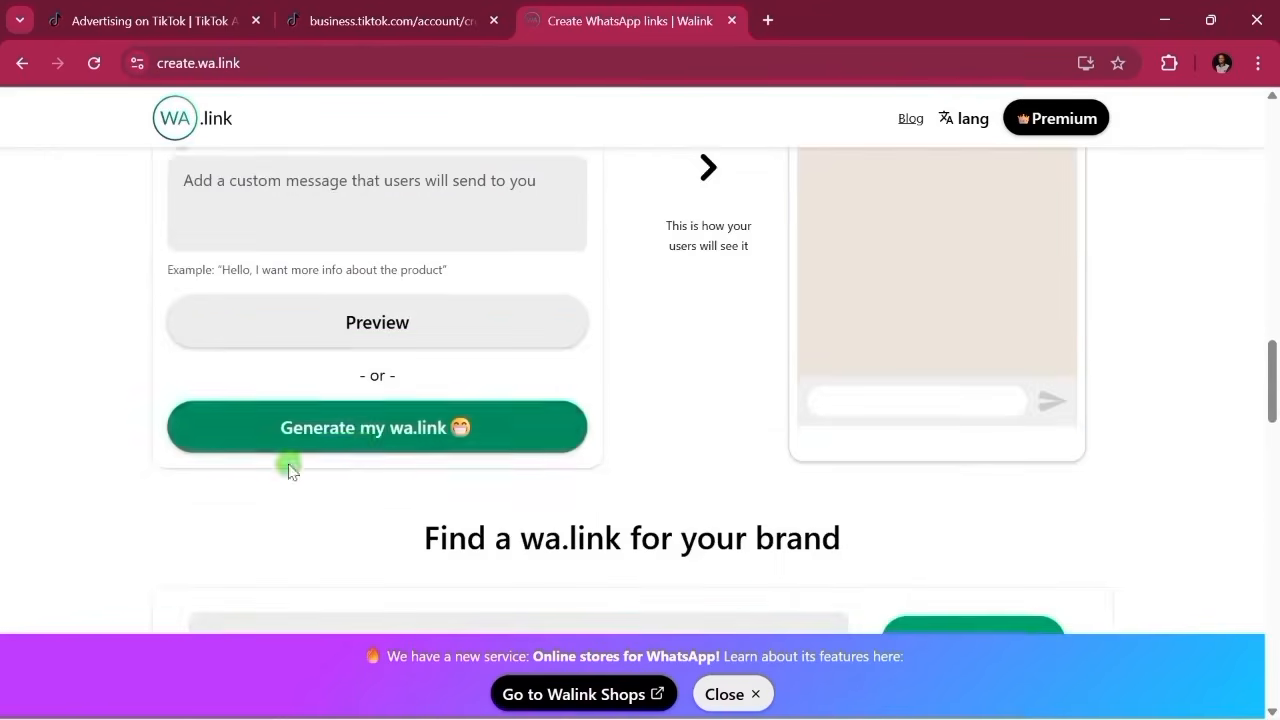
Generate the wa.link short link, copy it, and return to TikTok's company website field
click(360, 433)
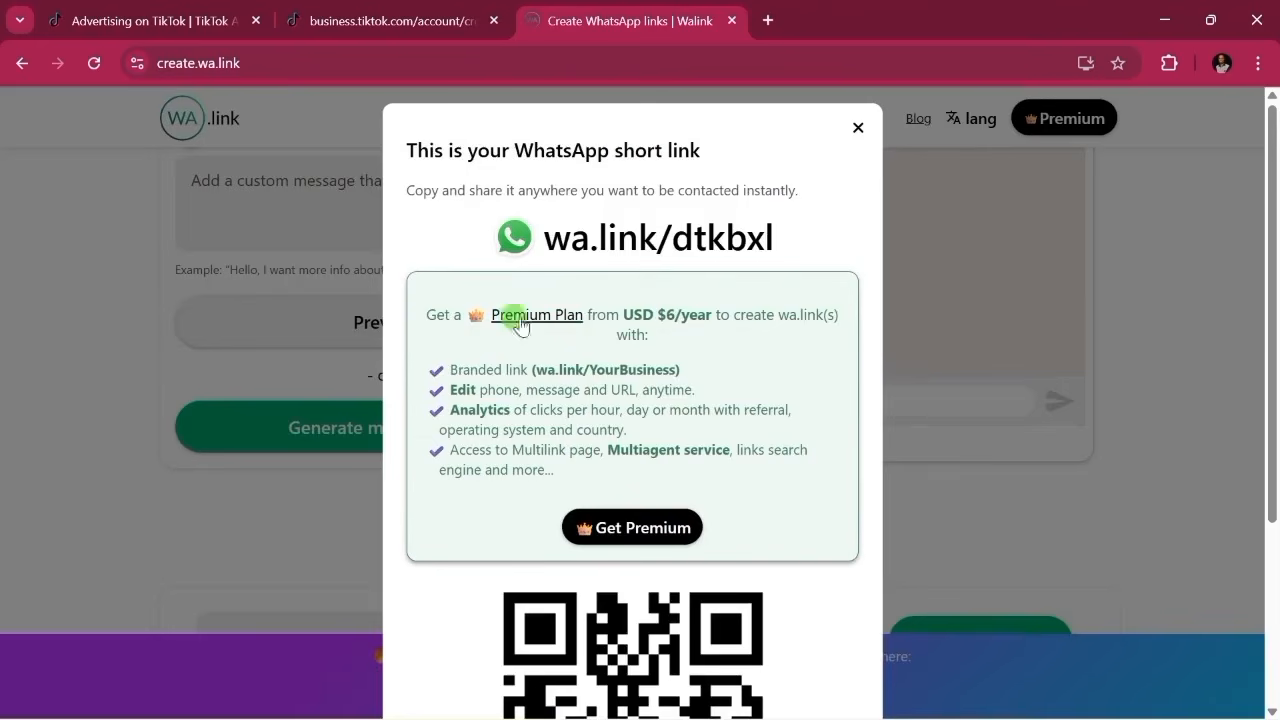
scroll(576, 366, down, 3)
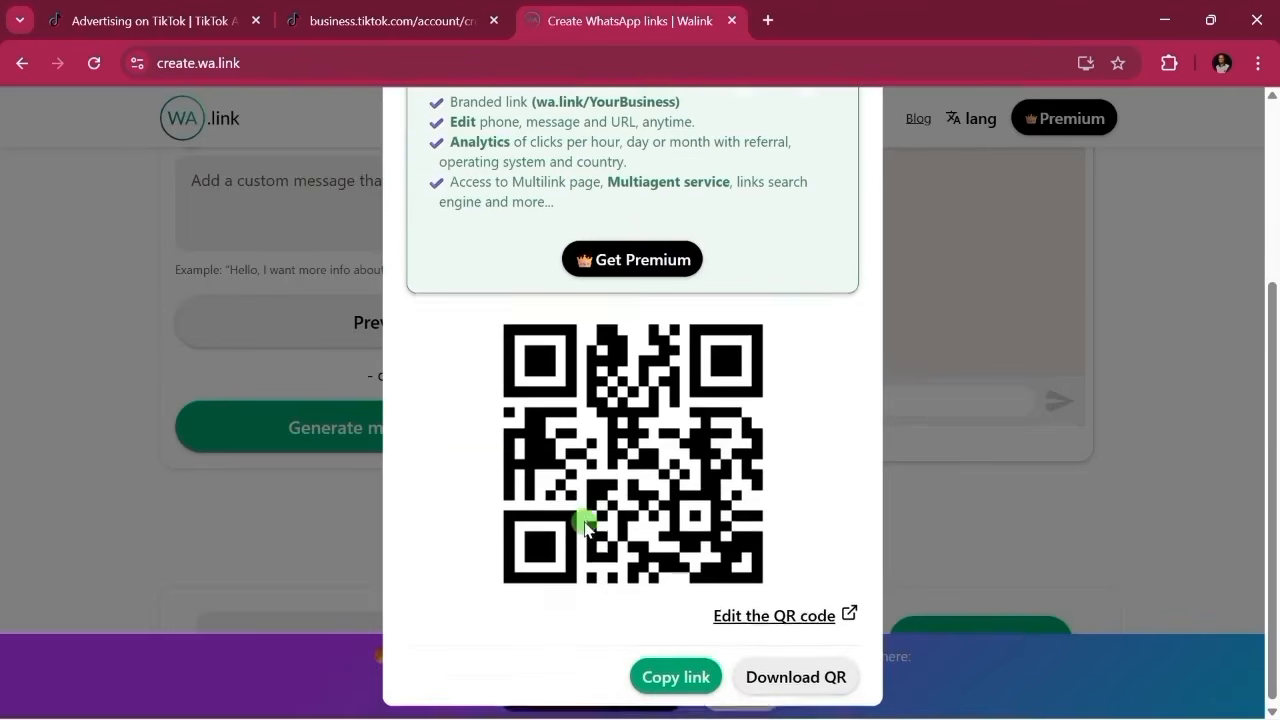
click(672, 679)
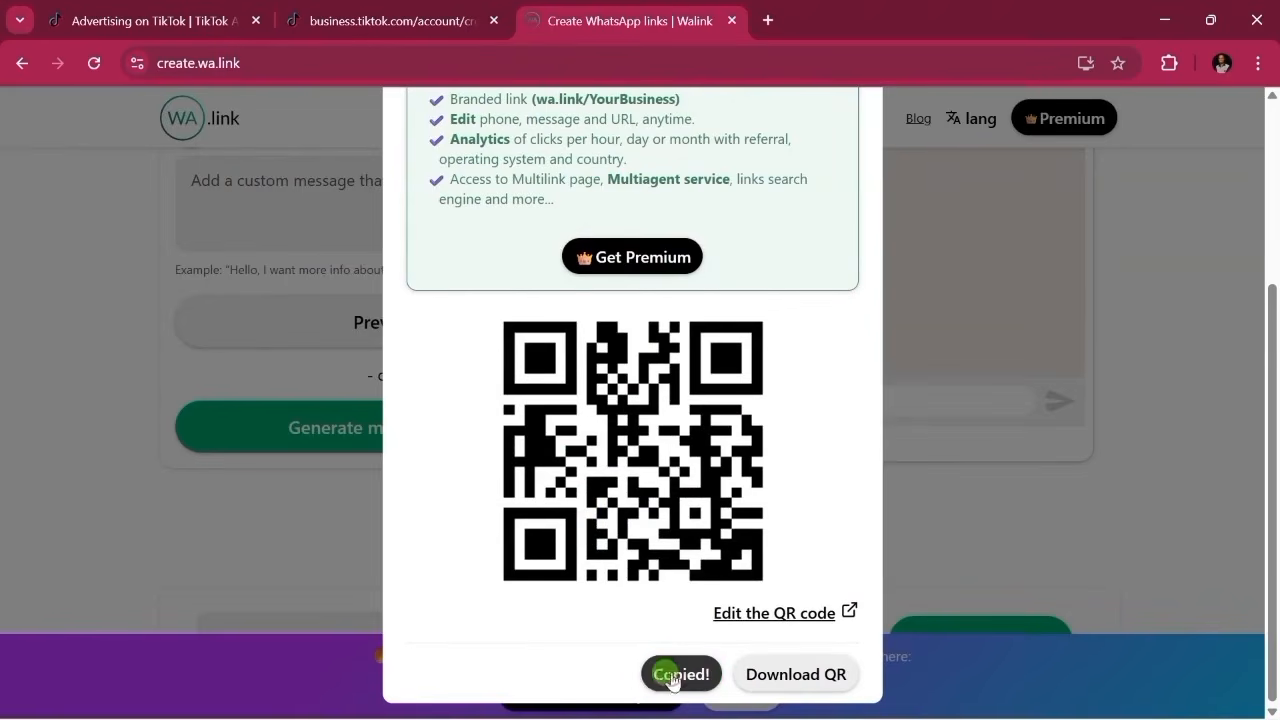
click(385, 22)
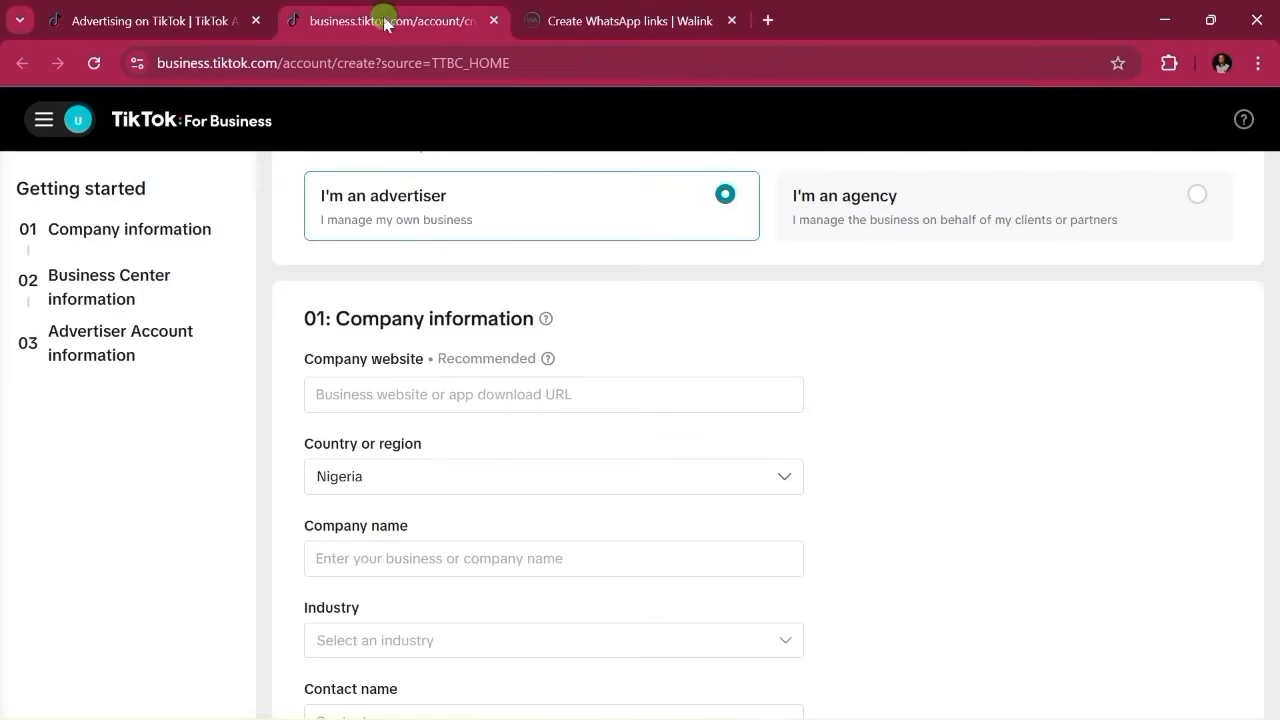
right_click(338, 394)
click(370, 490)
scroll(300, 477, down, 1)
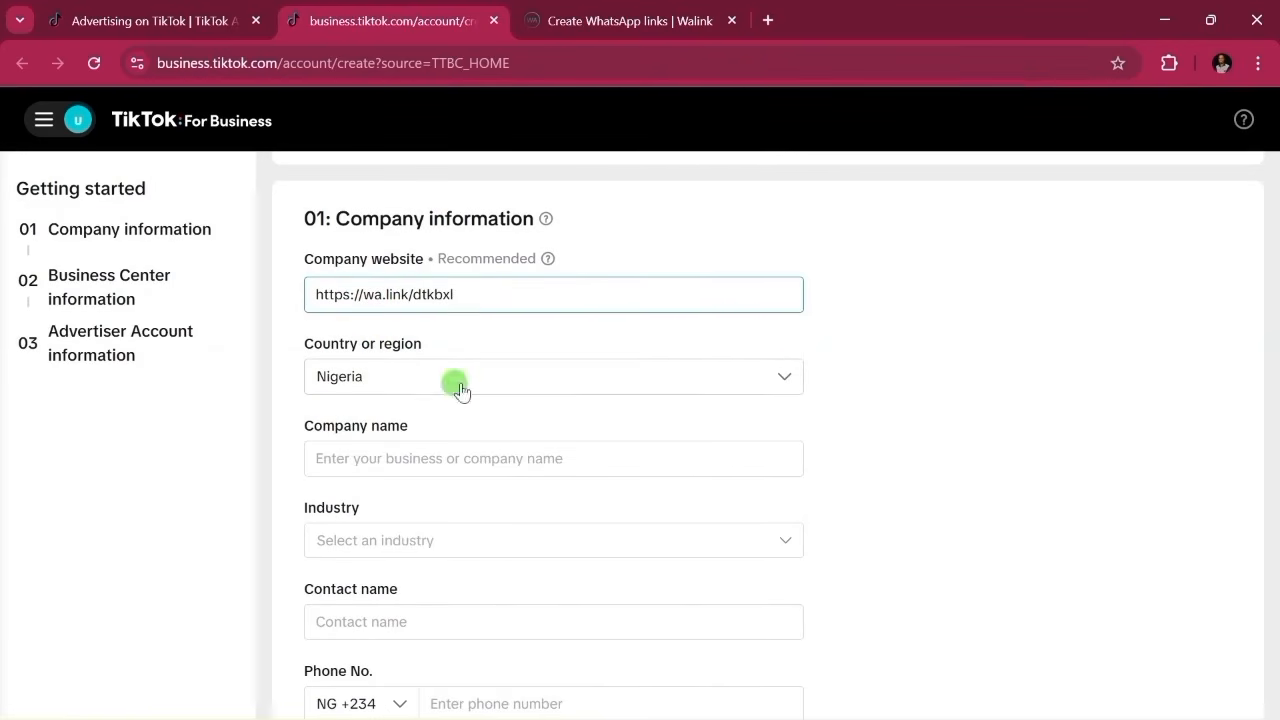
scroll(338, 385, down, 1)
click(335, 362)
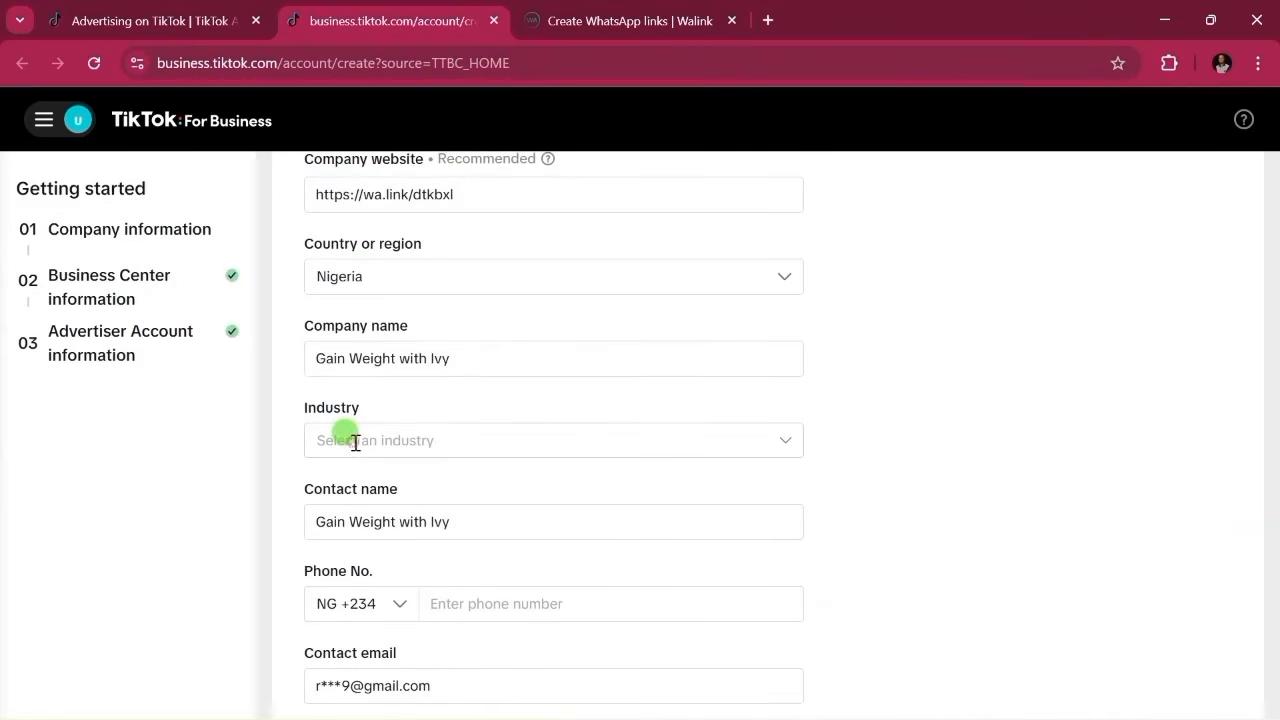
Set the industry to Beauty and care > Care > Body care, hygiene, and soap
click(354, 440)
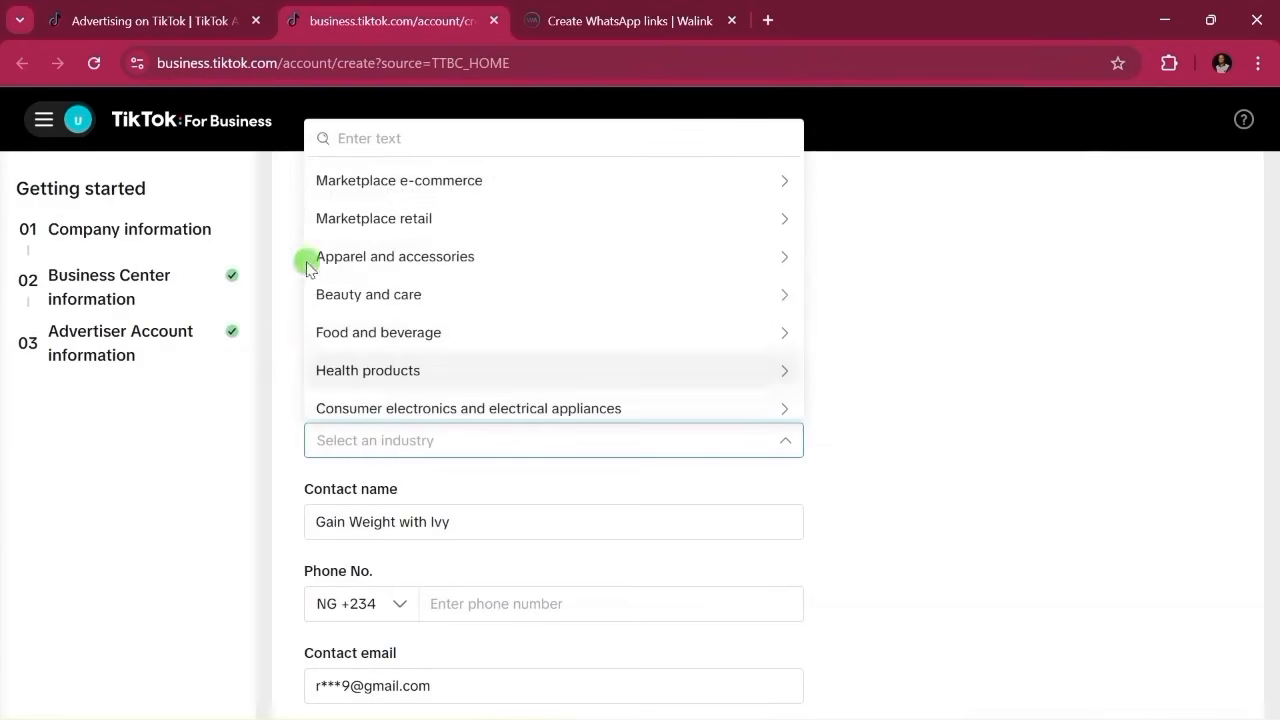
scroll(400, 312, down, 1)
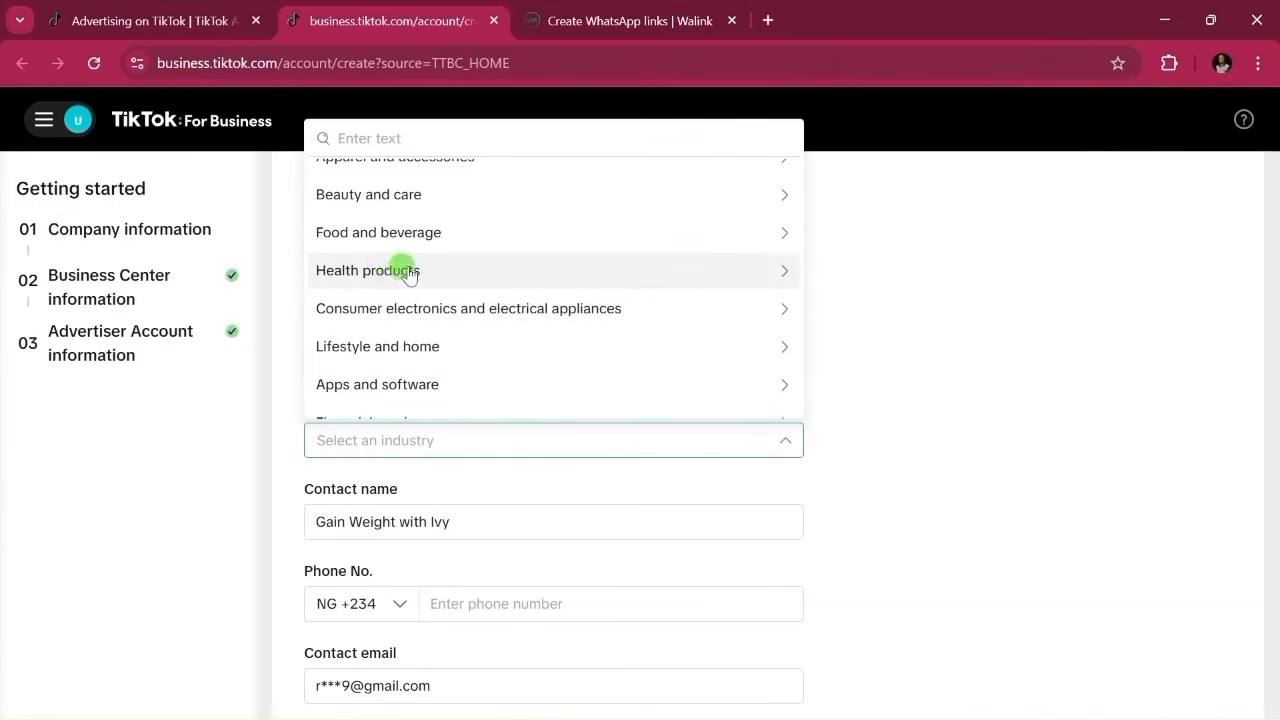
click(376, 198)
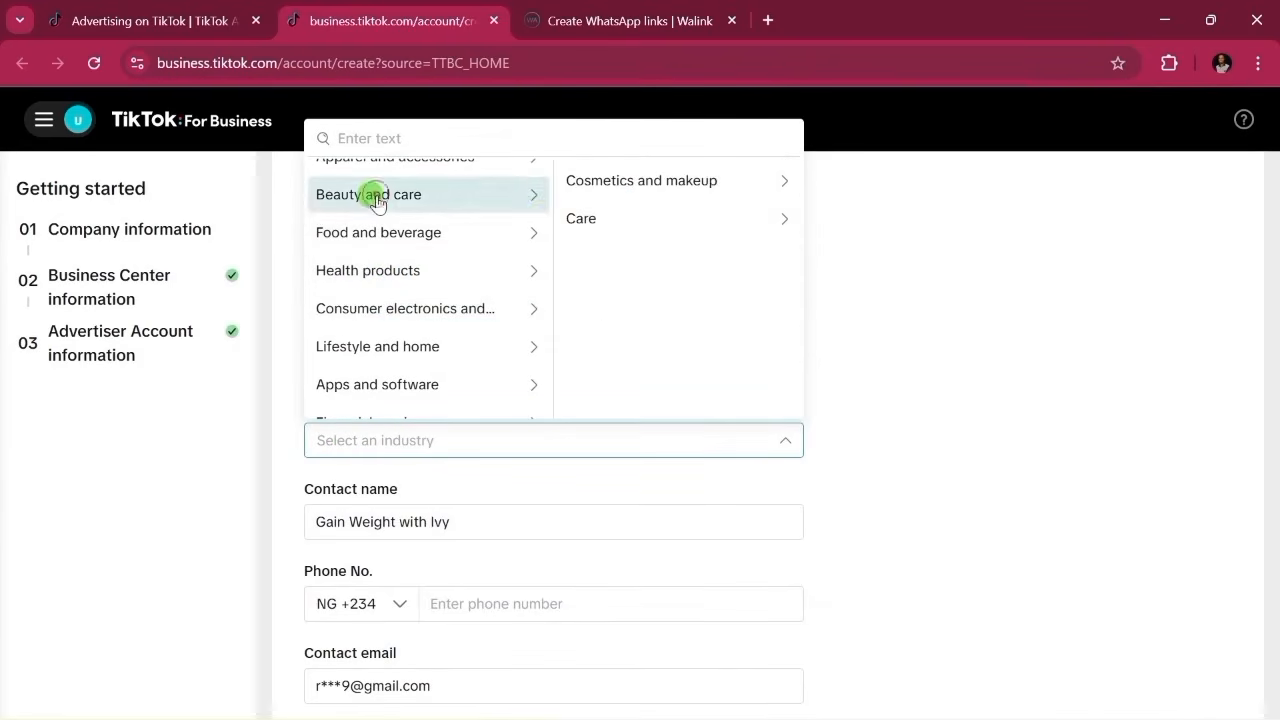
click(780, 221)
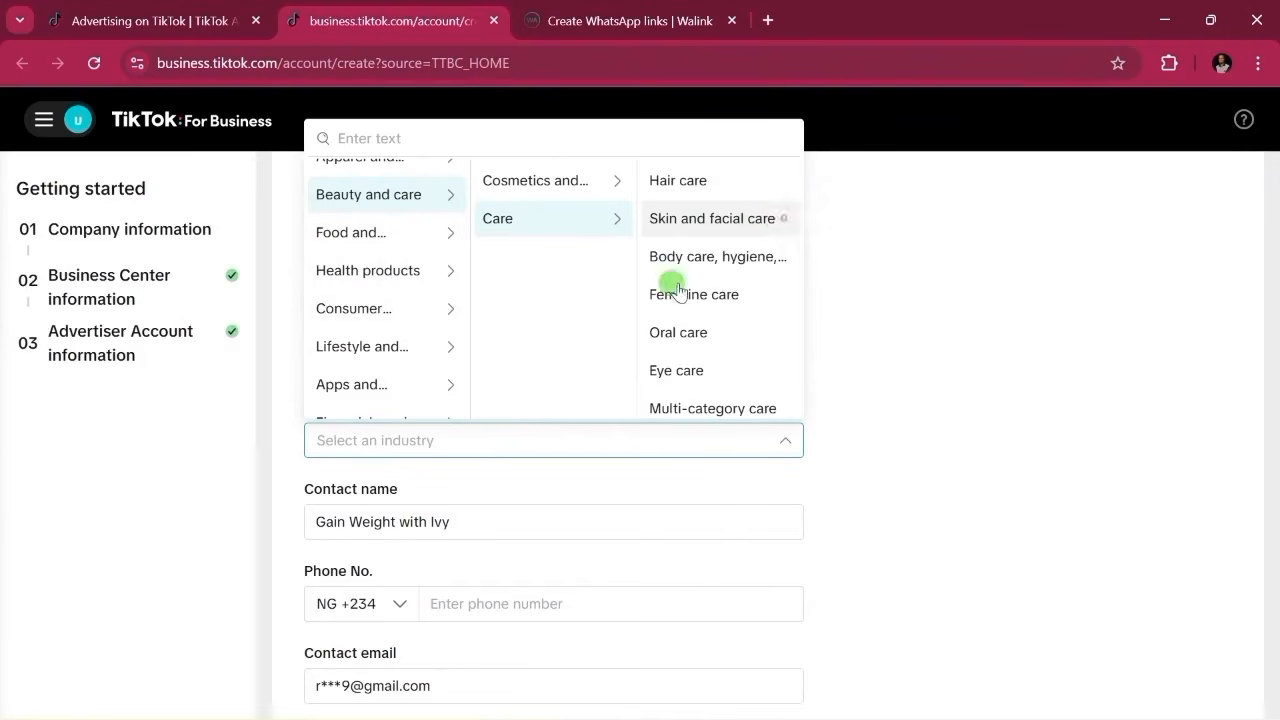
click(670, 256)
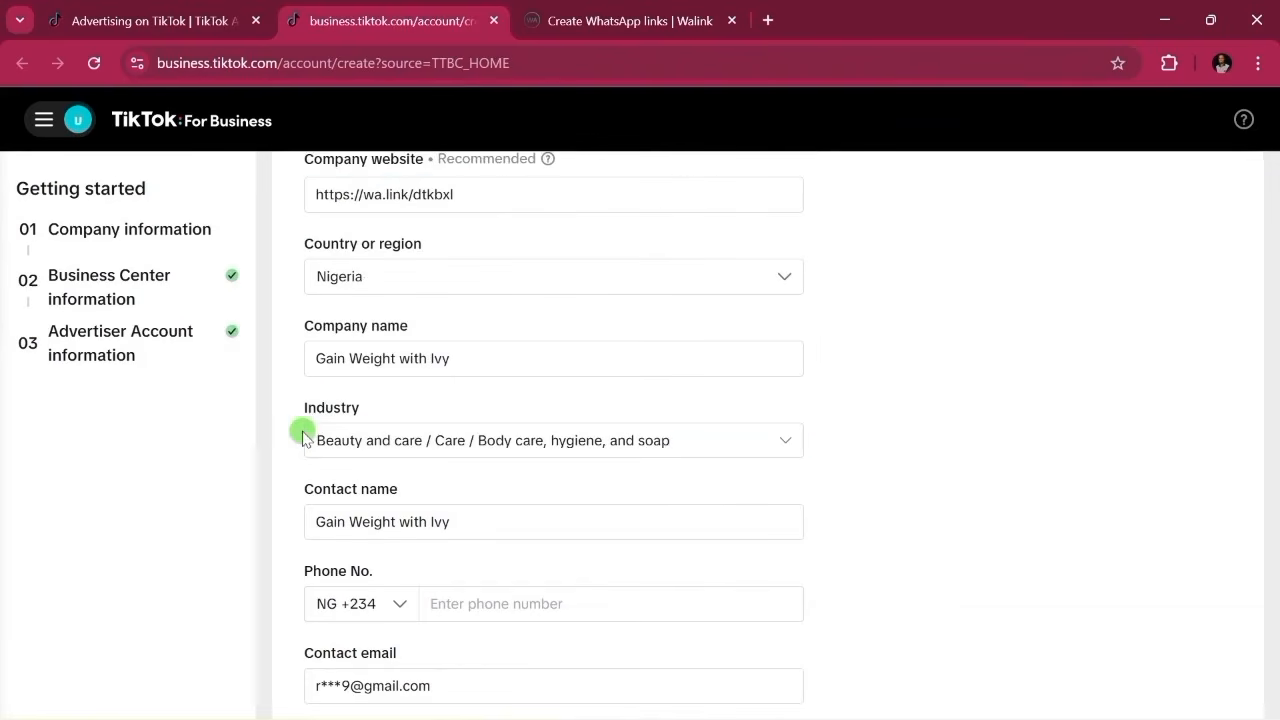
Paste the contact phone number into Phone No., then scroll past the Lagos Time and NGN settings
scroll(290, 448, down, 2)
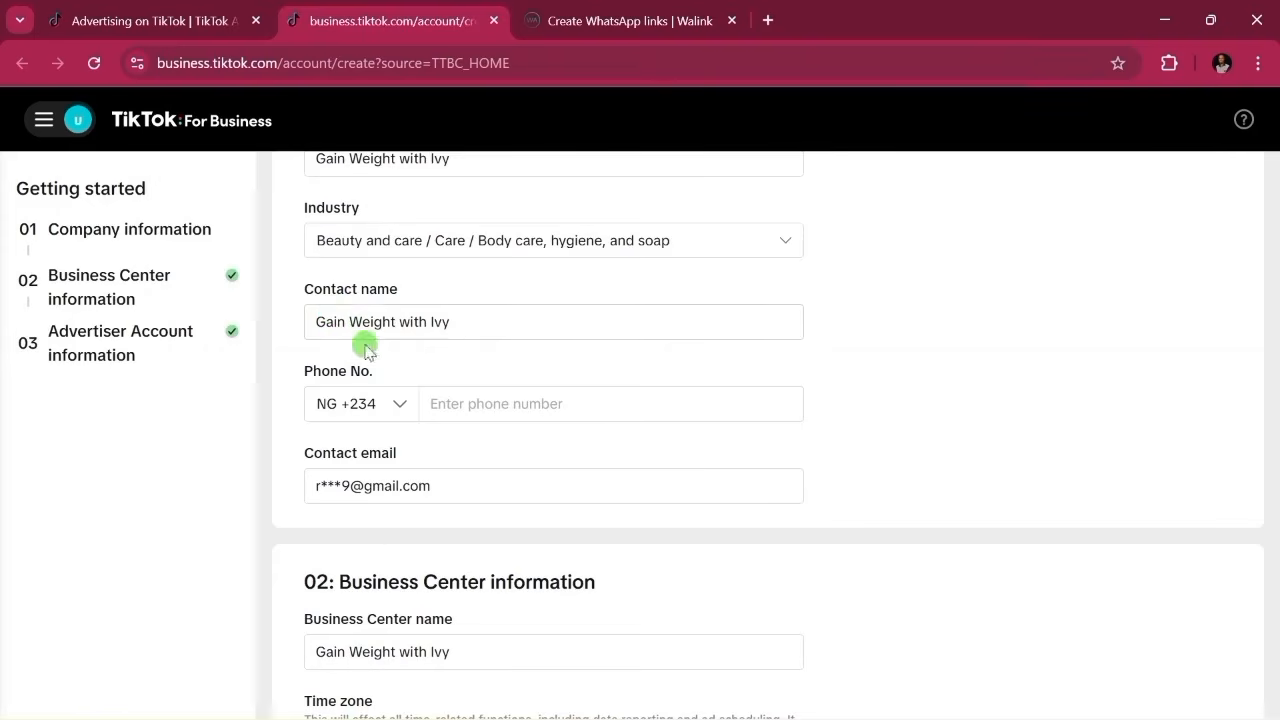
click(430, 400)
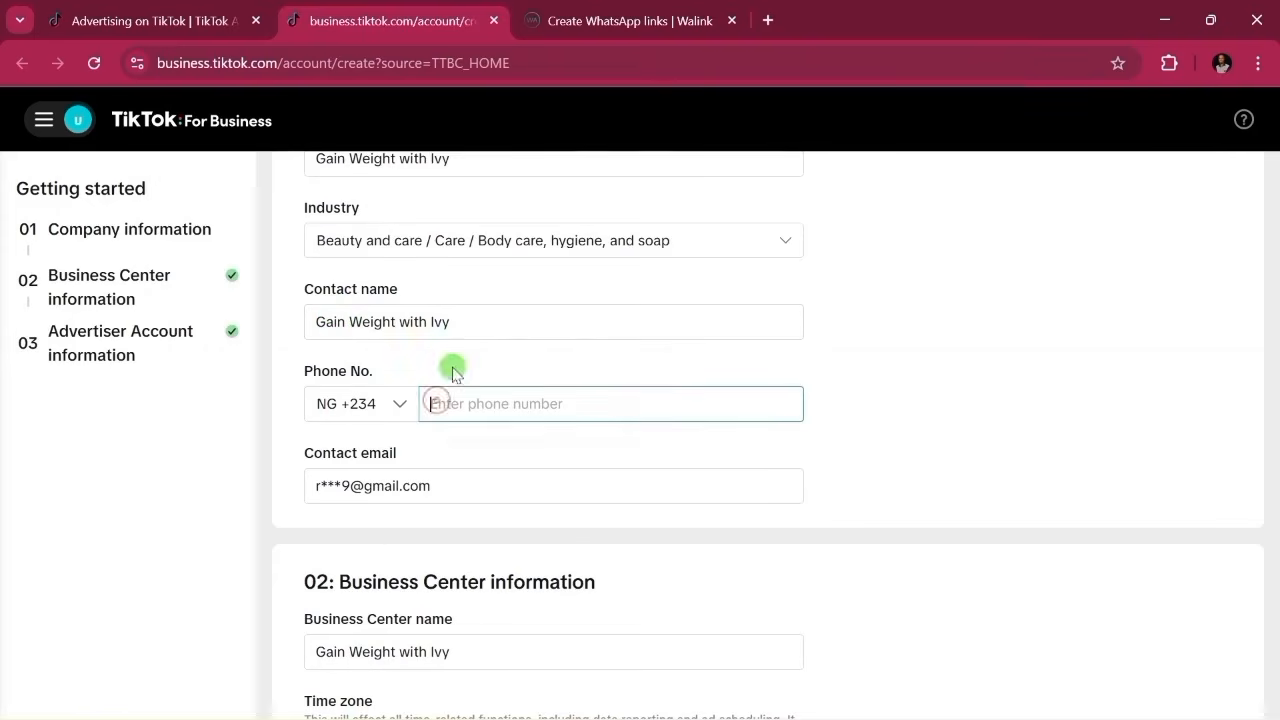
right_click(442, 398)
click(482, 493)
scroll(346, 357, down, 1)
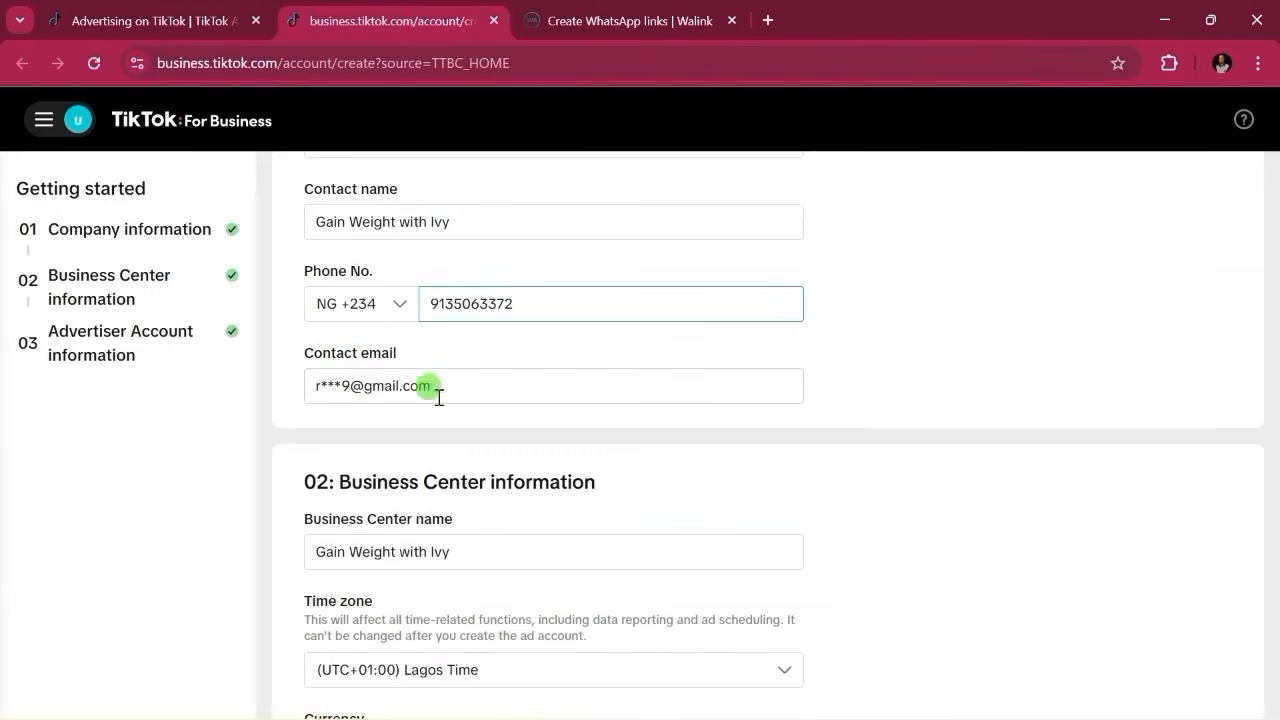
scroll(360, 435, down, 1)
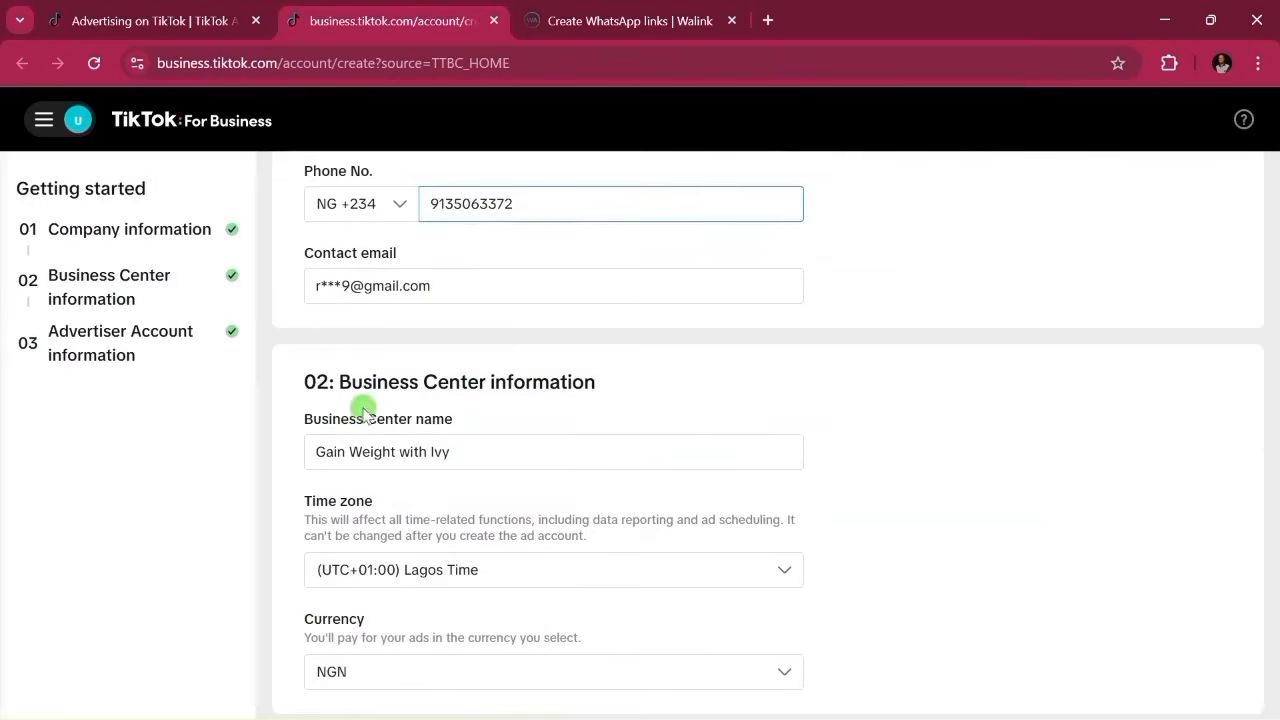
scroll(520, 405, down, 1)
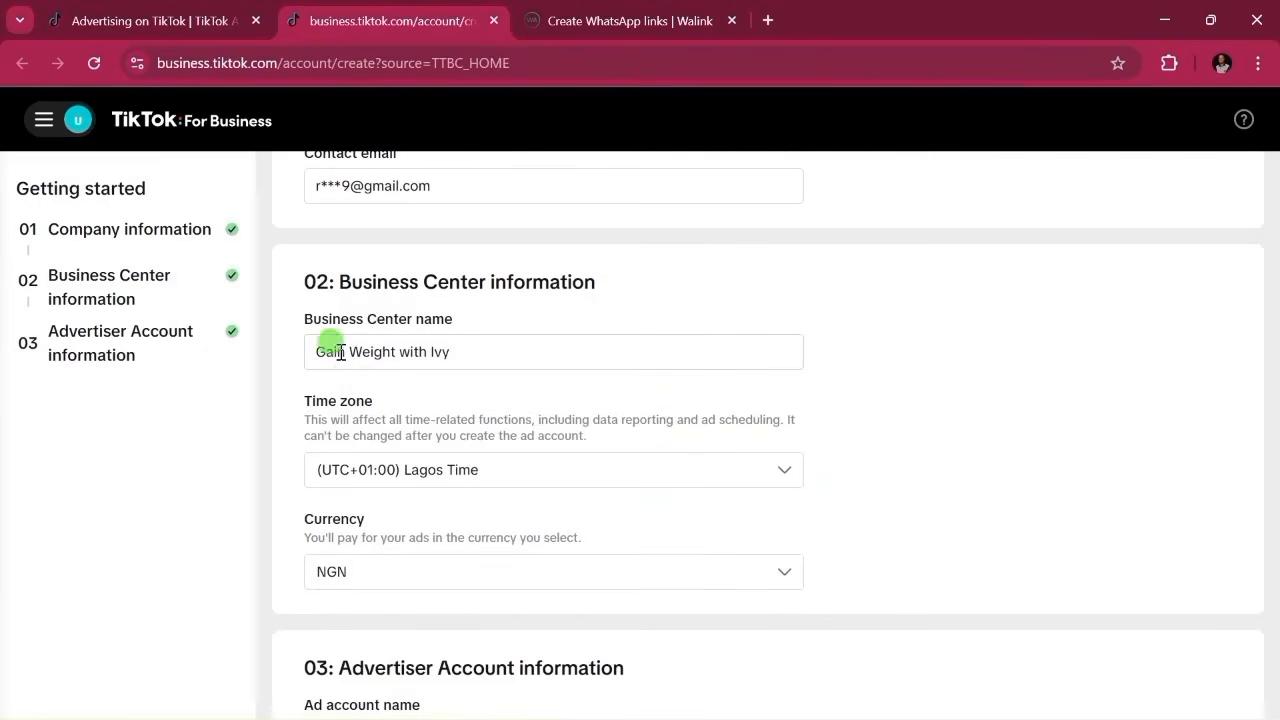
scroll(371, 390, down, 1)
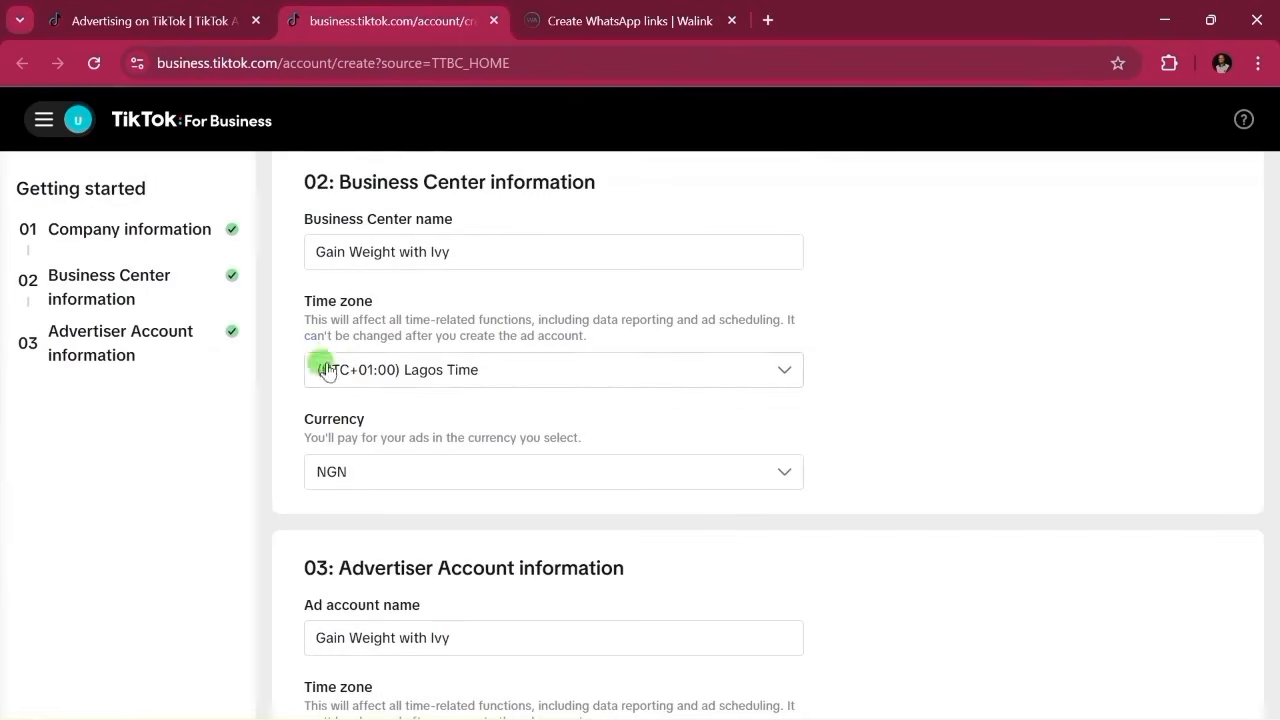
scroll(455, 430, down, 1)
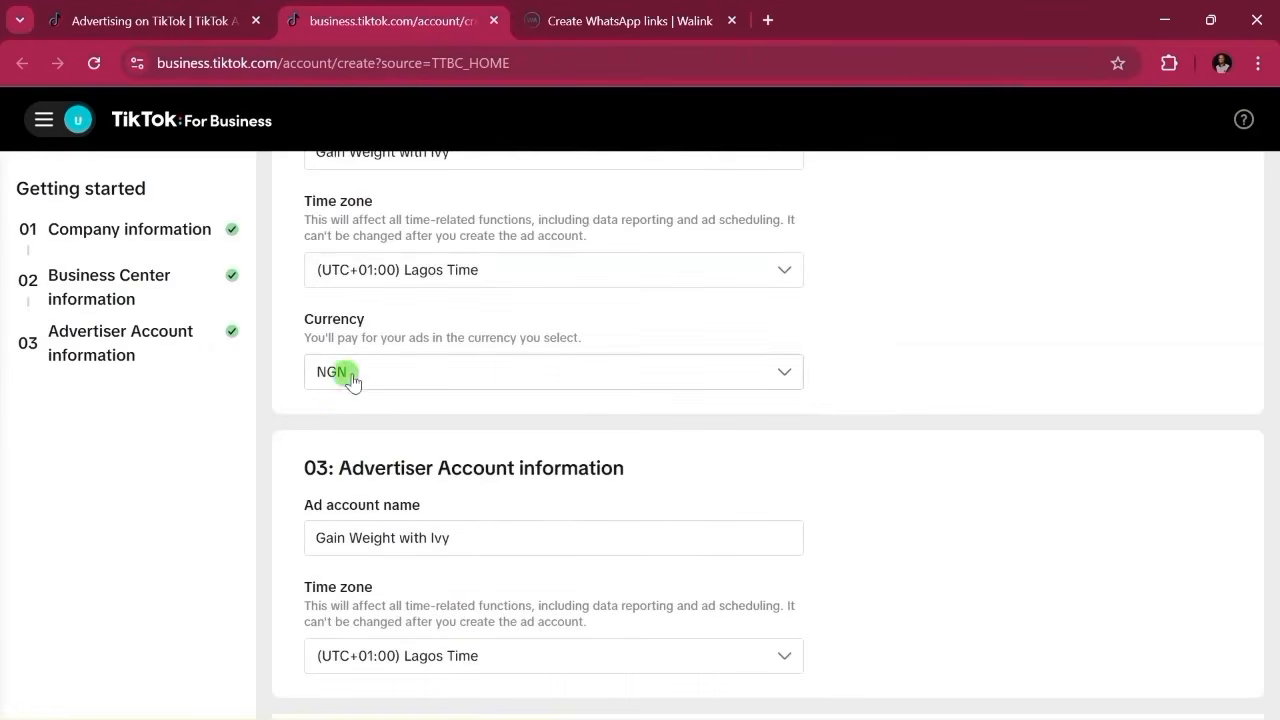
scroll(354, 431, down, 1)
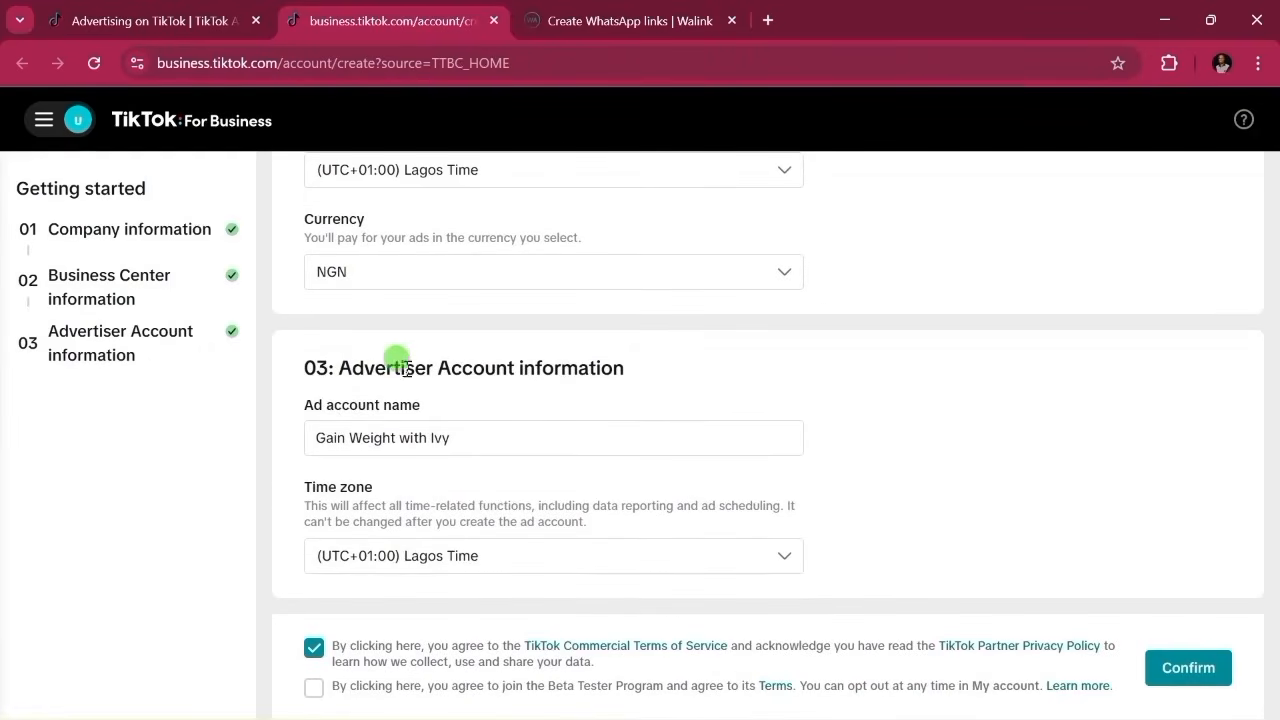
scroll(446, 440, down, 1)
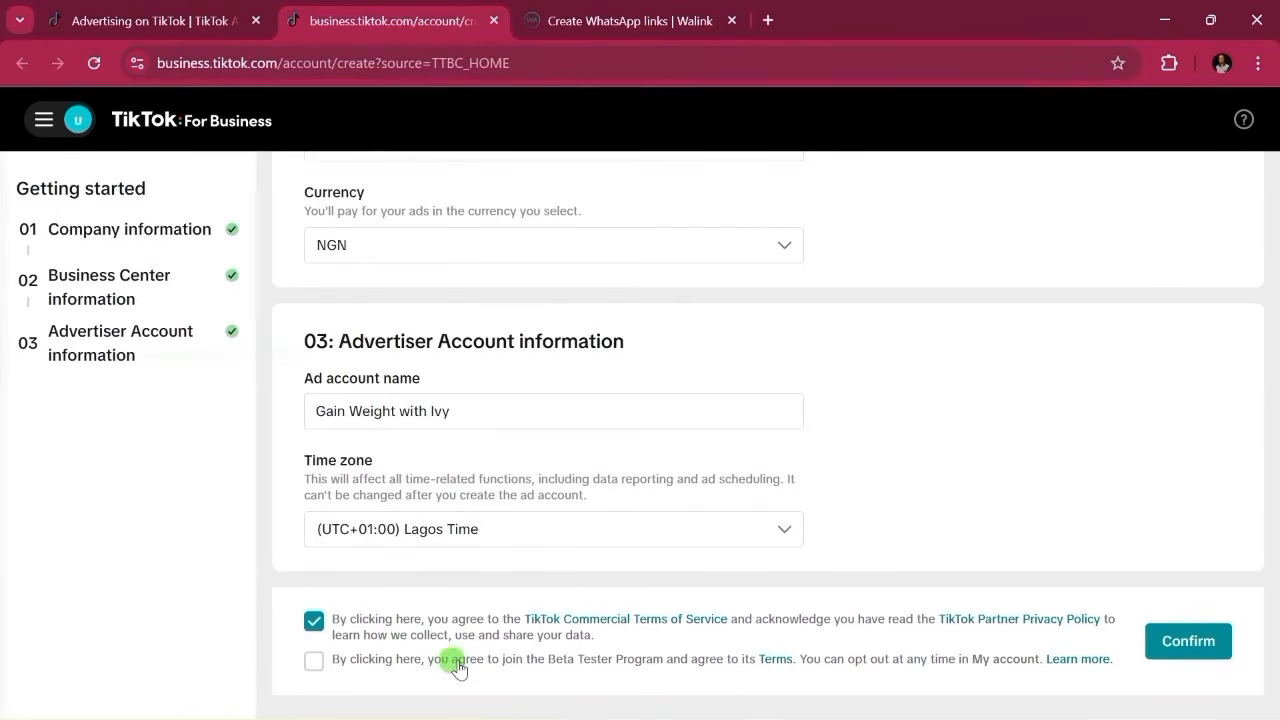
Submit the completed business account setup and skip 2-step verification for now
click(1187, 643)
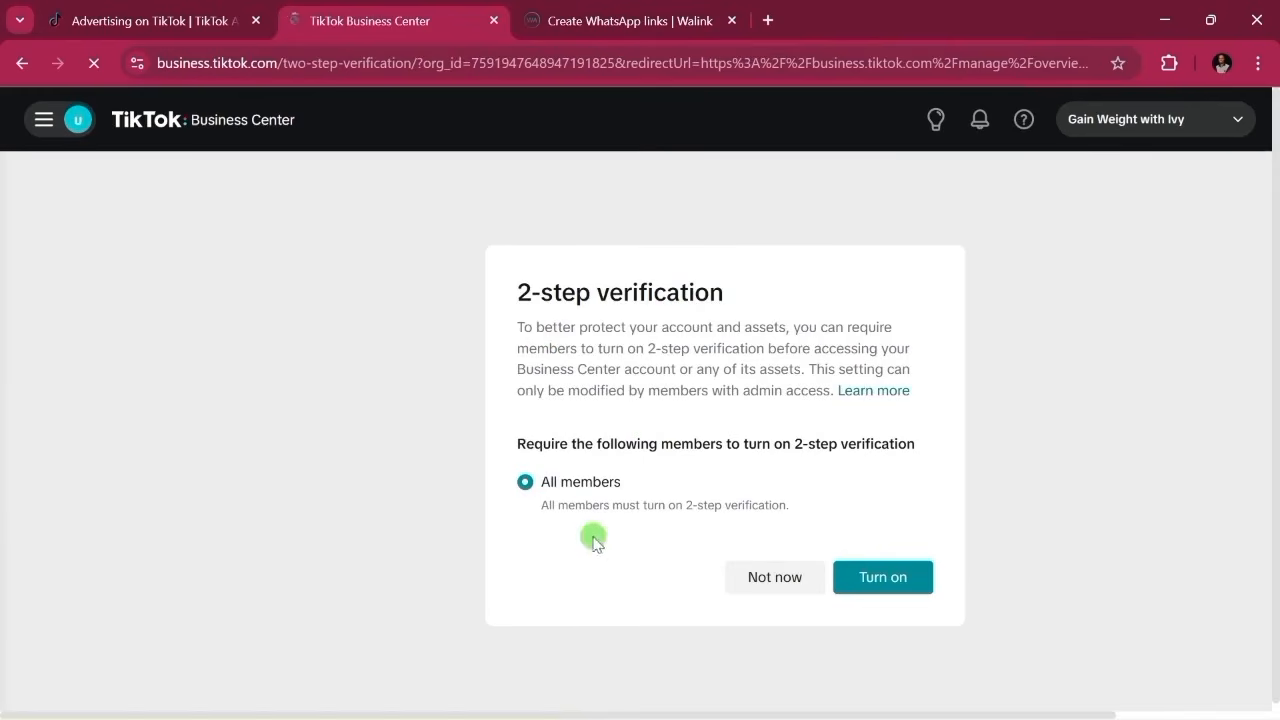
click(760, 577)
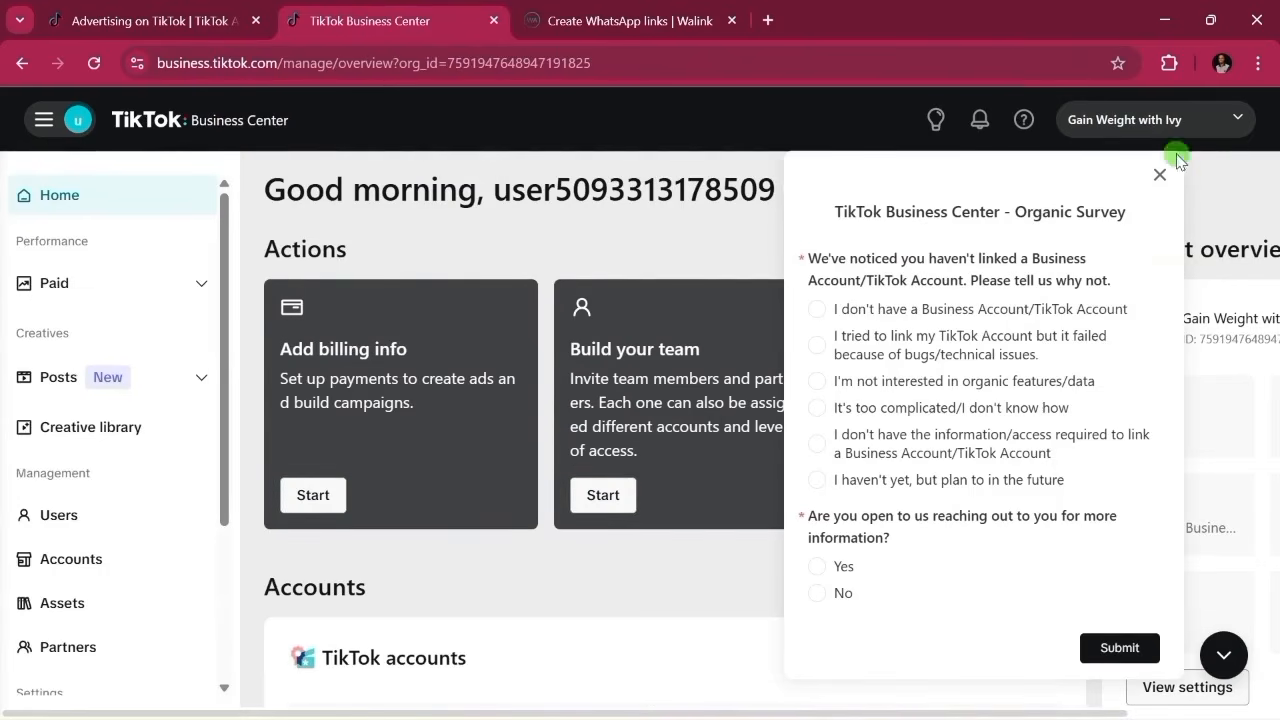
Close the Organic Survey, look over the overview, and launch Ads Manager in a new tab
click(1156, 176)
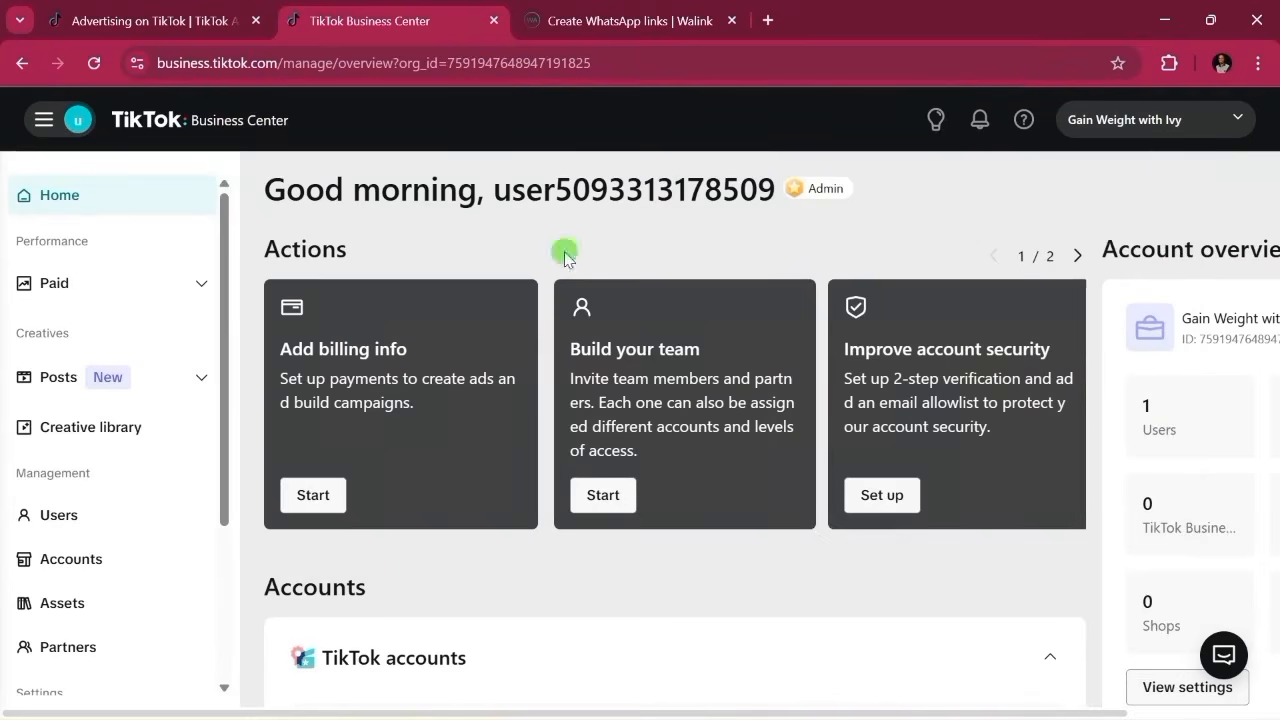
scroll(392, 590, down, 10)
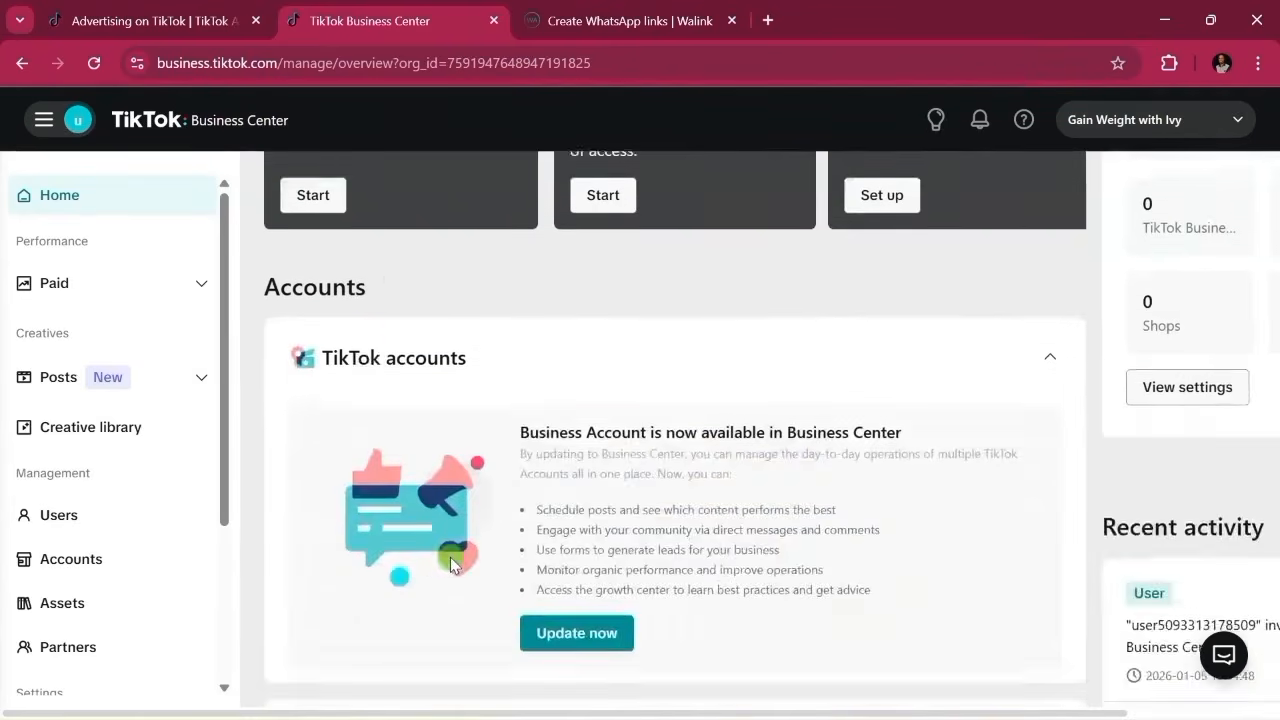
scroll(445, 562, down, 3)
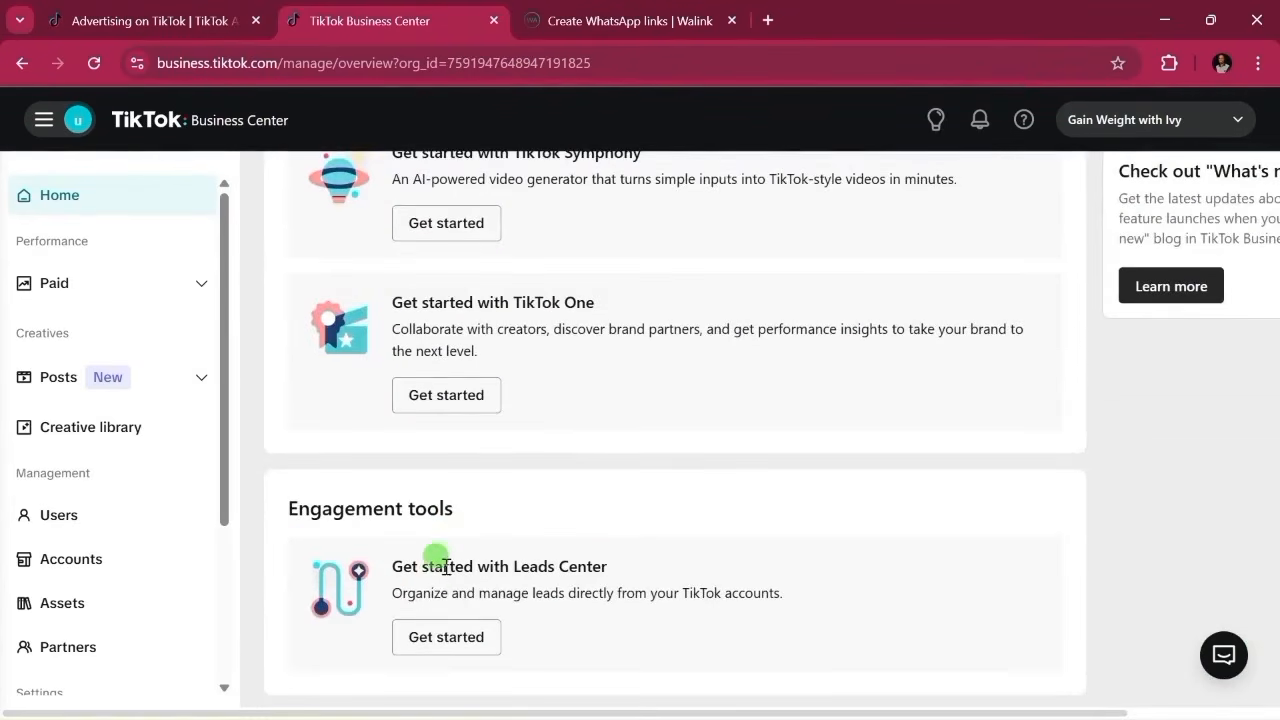
scroll(434, 562, up, 10)
scroll(432, 558, up, 3)
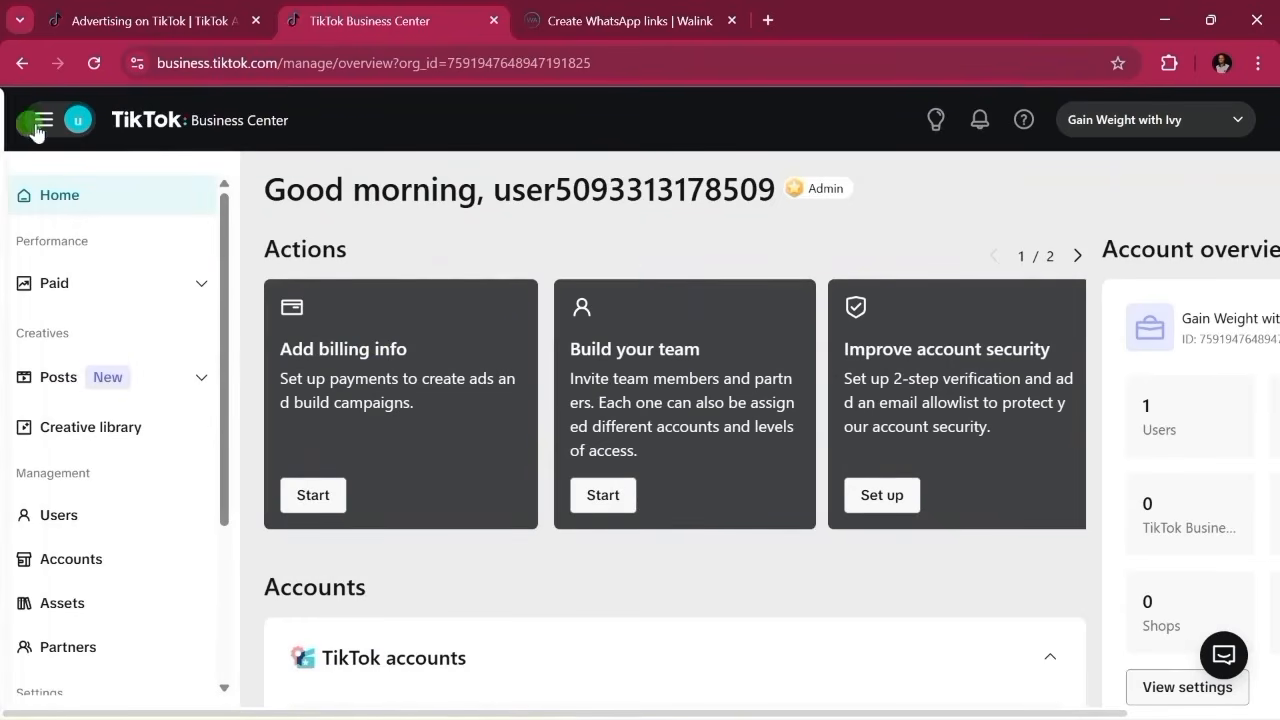
mouse_move(43, 122)
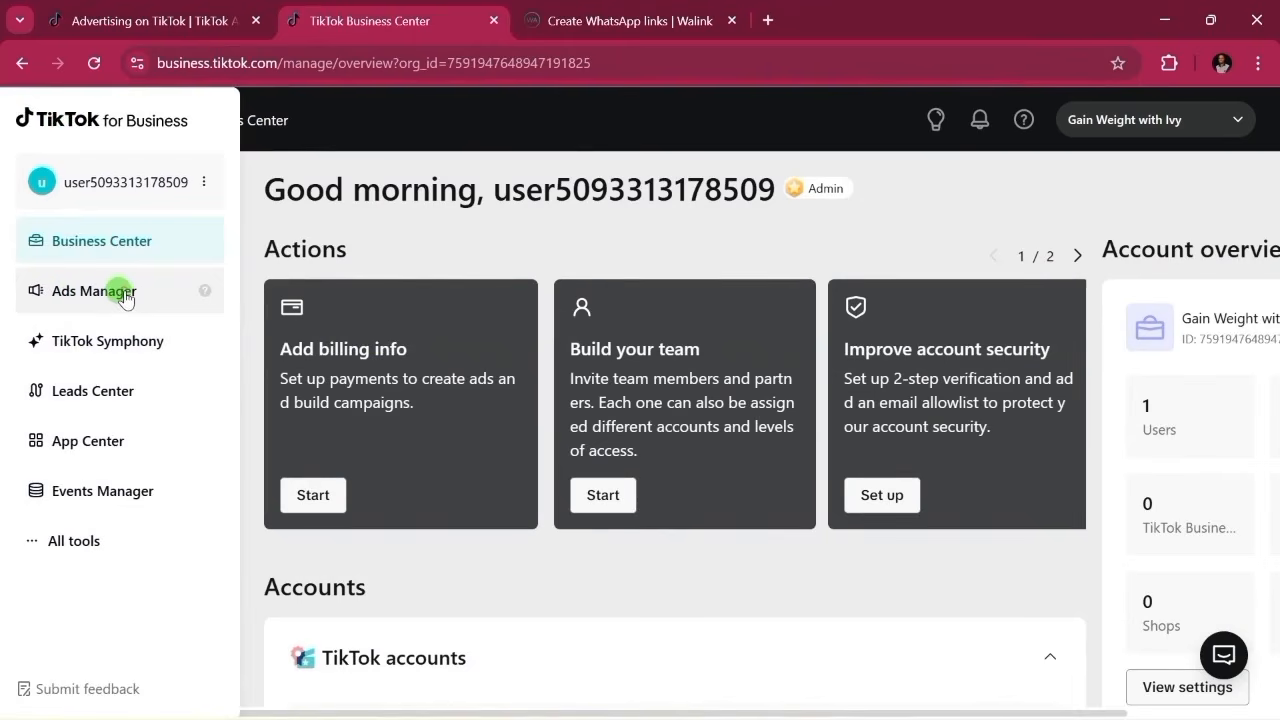
click(94, 291)
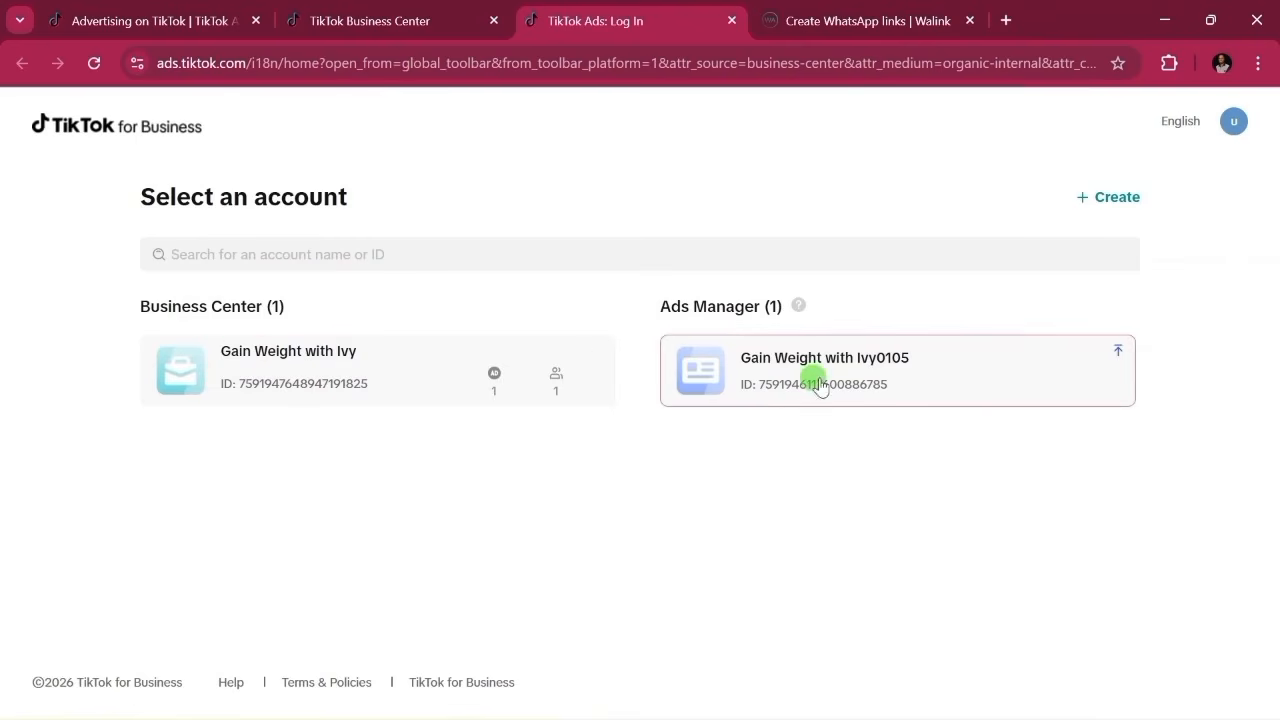
Enter the Business Center and list its advertiser accounts, including Gain Weight with Ivy
click(360, 380)
scroll(210, 470, down, 3)
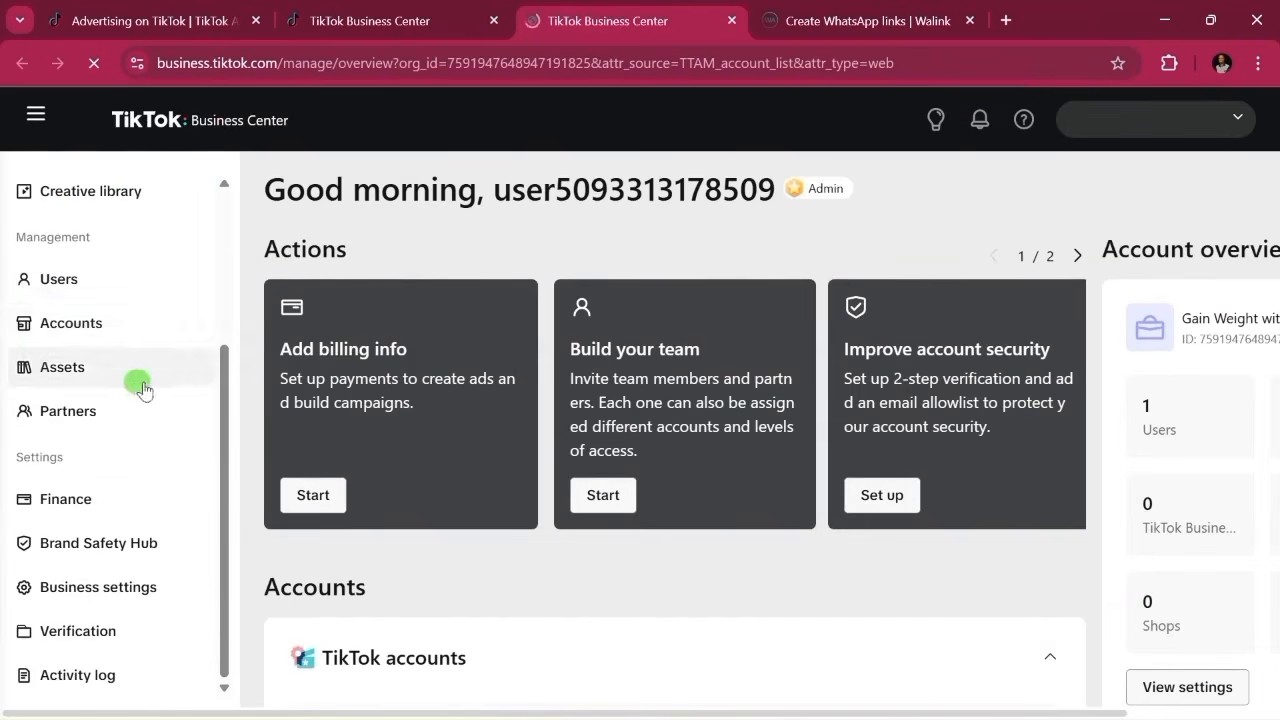
click(80, 328)
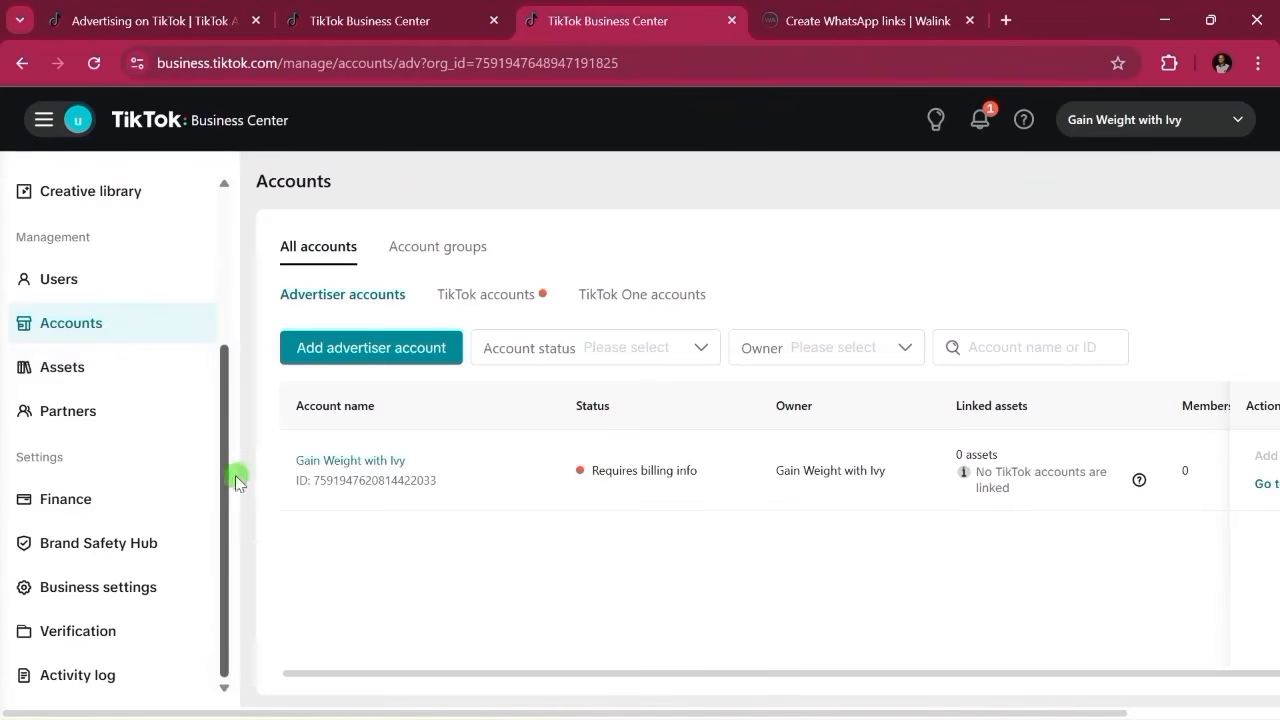
drag(227, 462, 228, 457)
scroll(228, 457, up, 3)
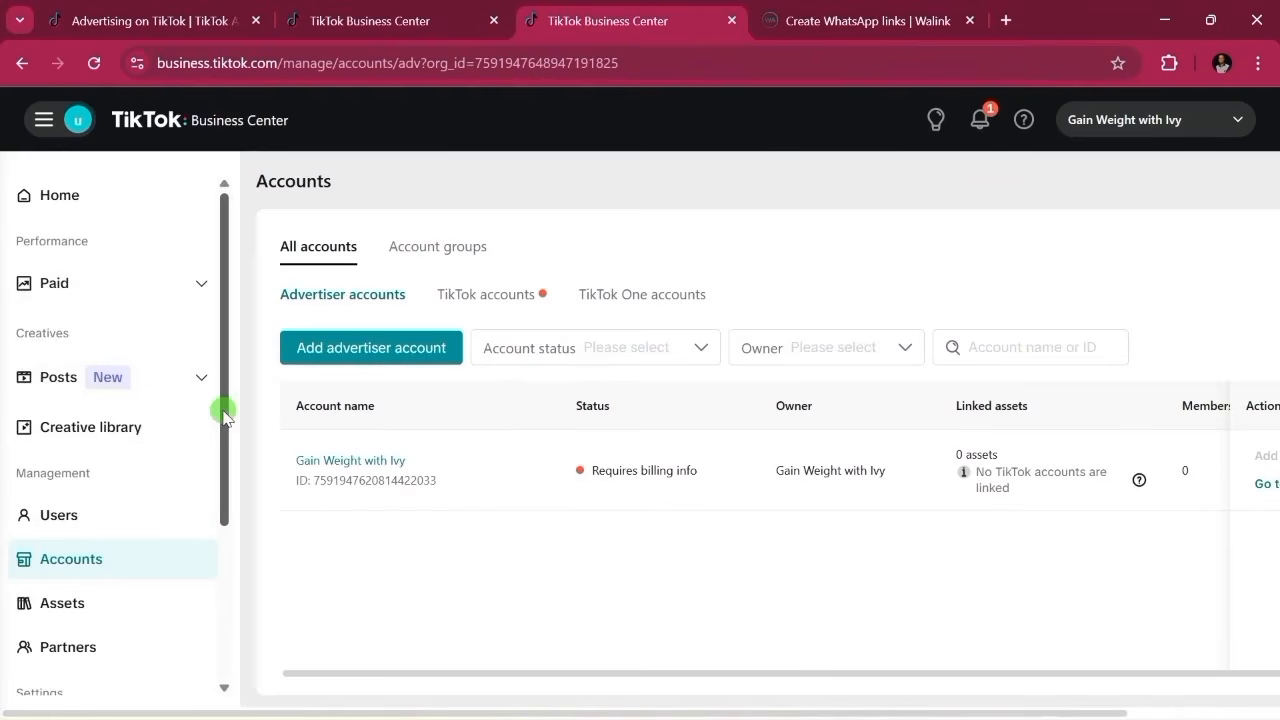
scroll(224, 417, down, 3)
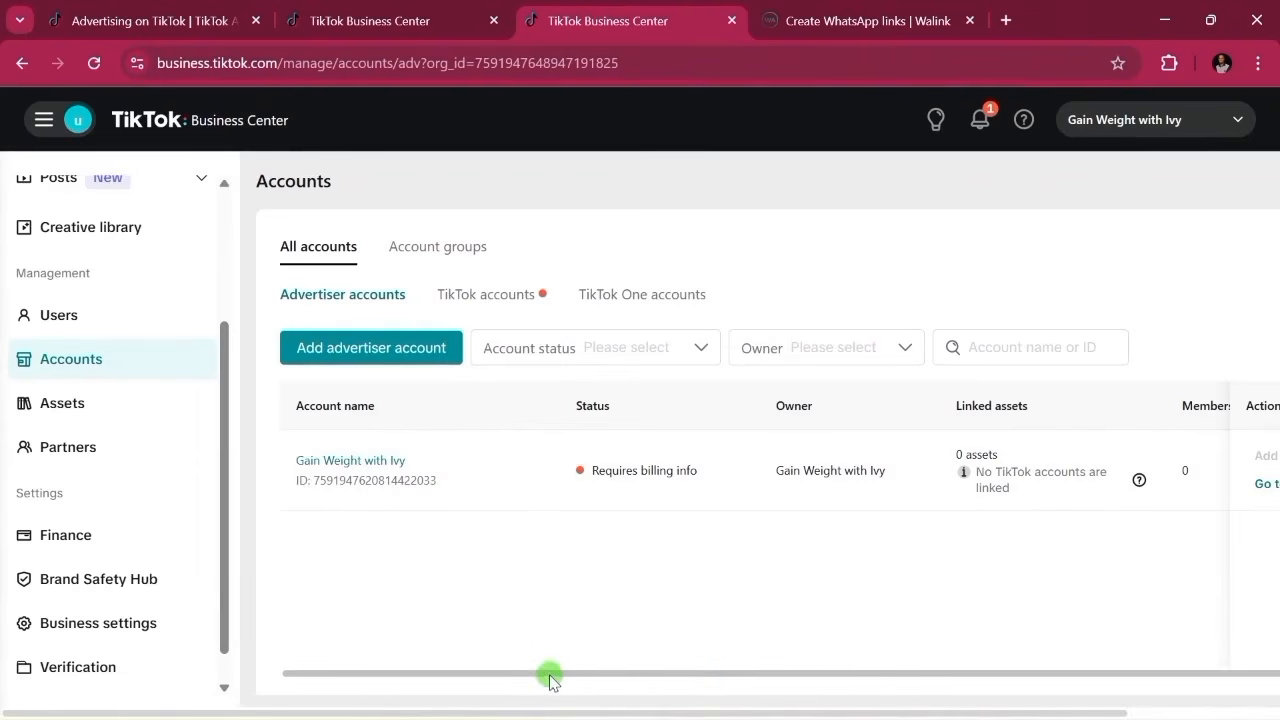
drag(550, 674, 645, 678)
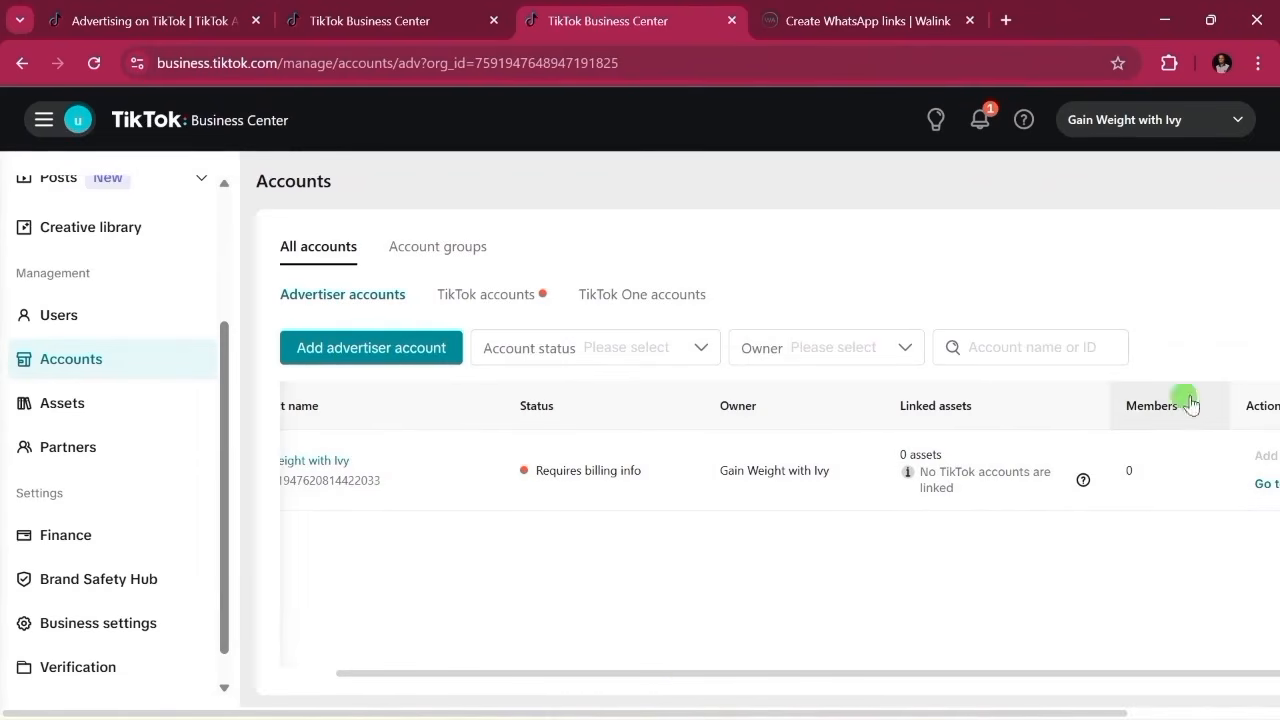
Assign a new member with Admin permissions to the Gain Weight with Ivy ad account
click(1130, 472)
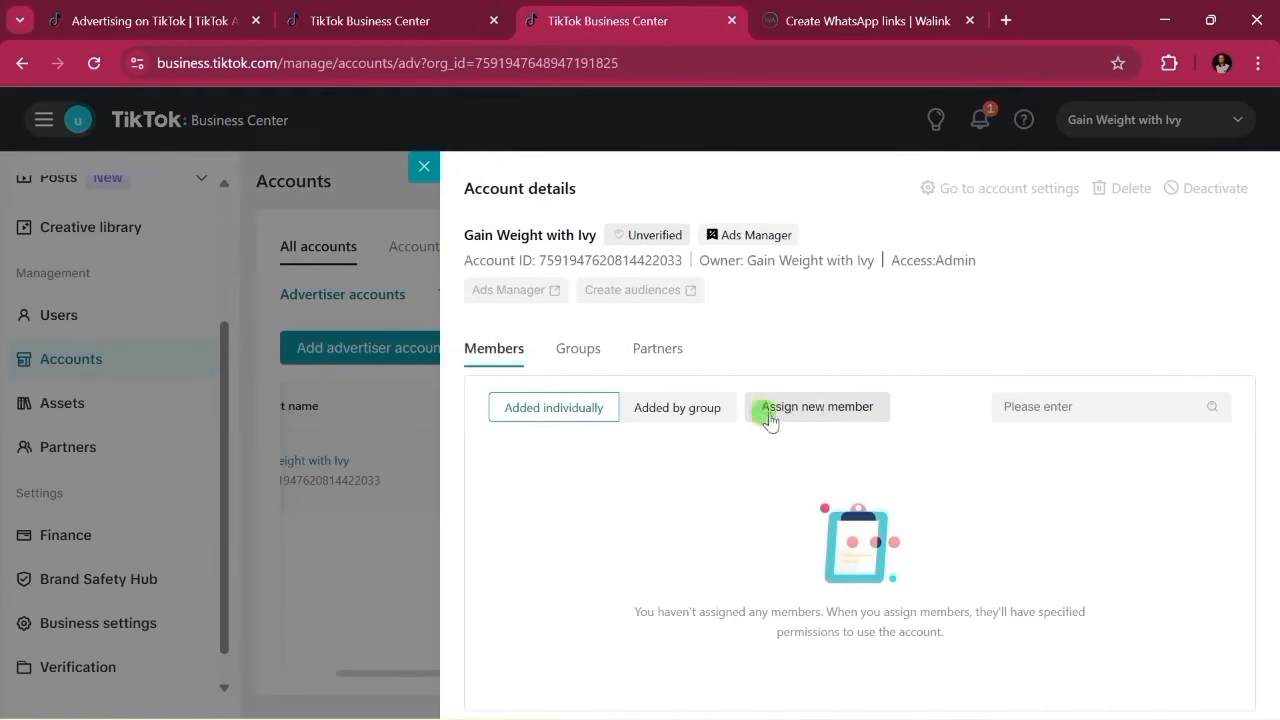
click(804, 413)
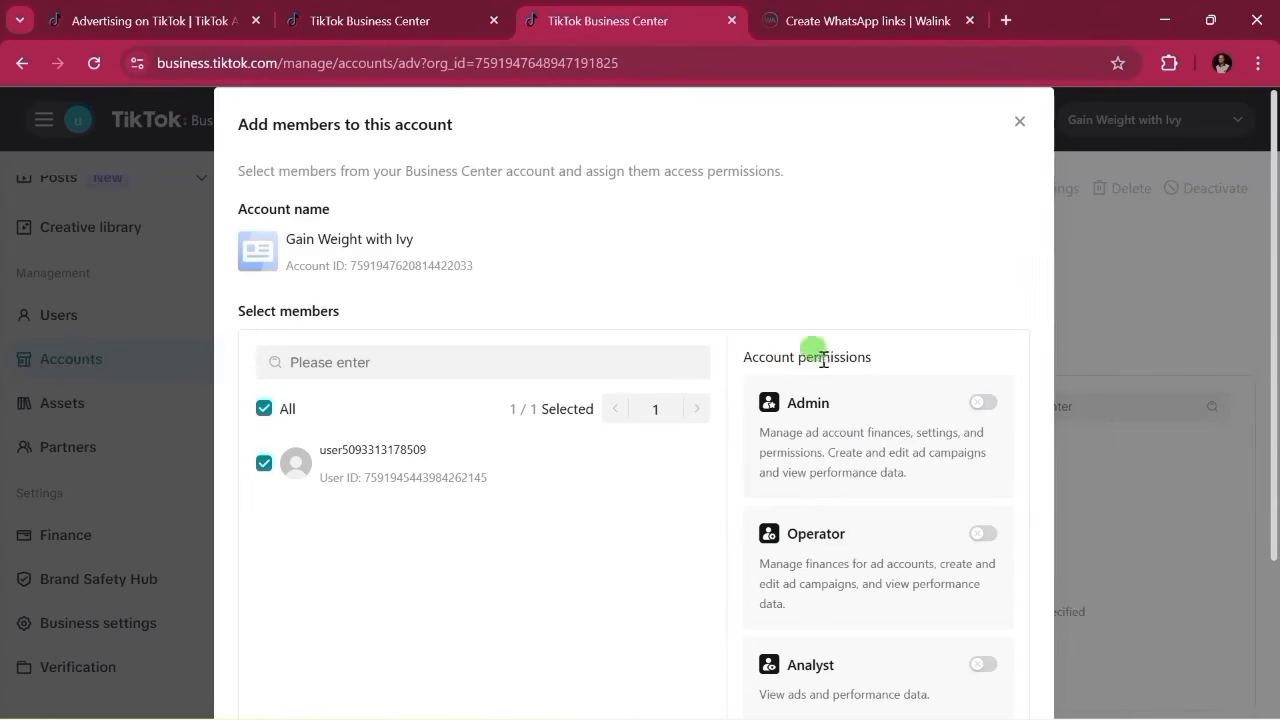
click(980, 403)
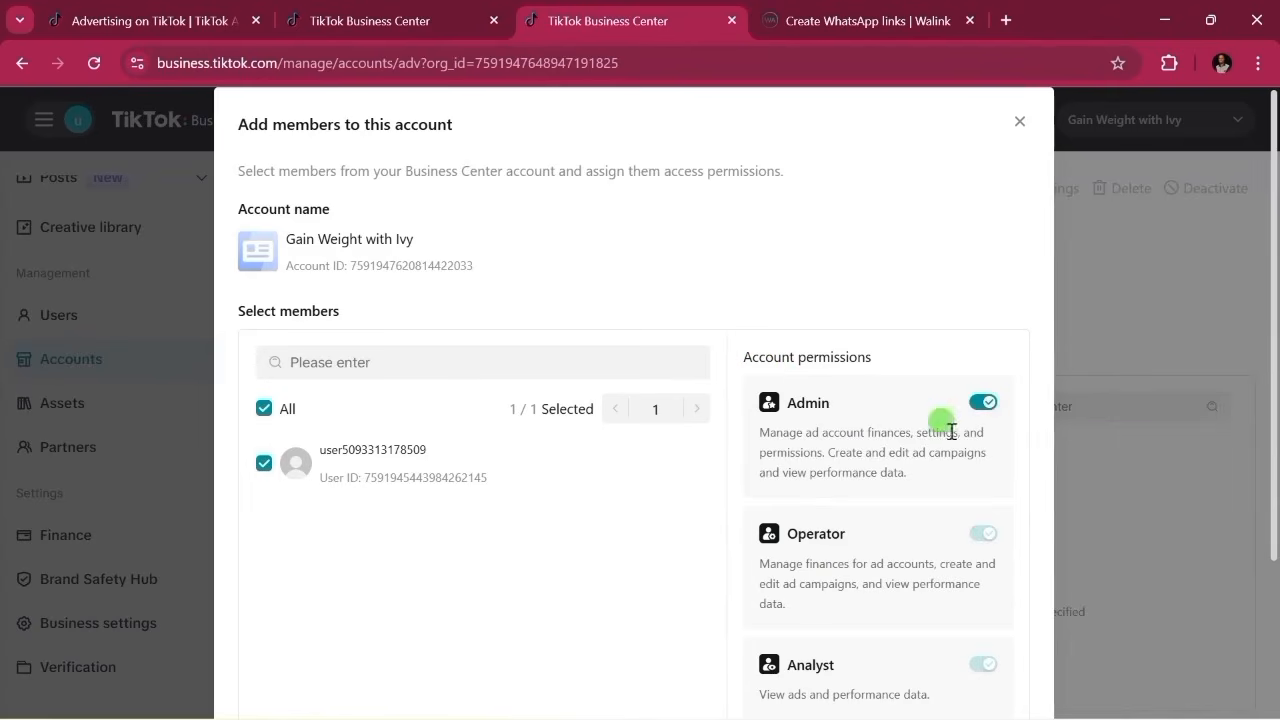
scroll(931, 531, down, 3)
click(957, 690)
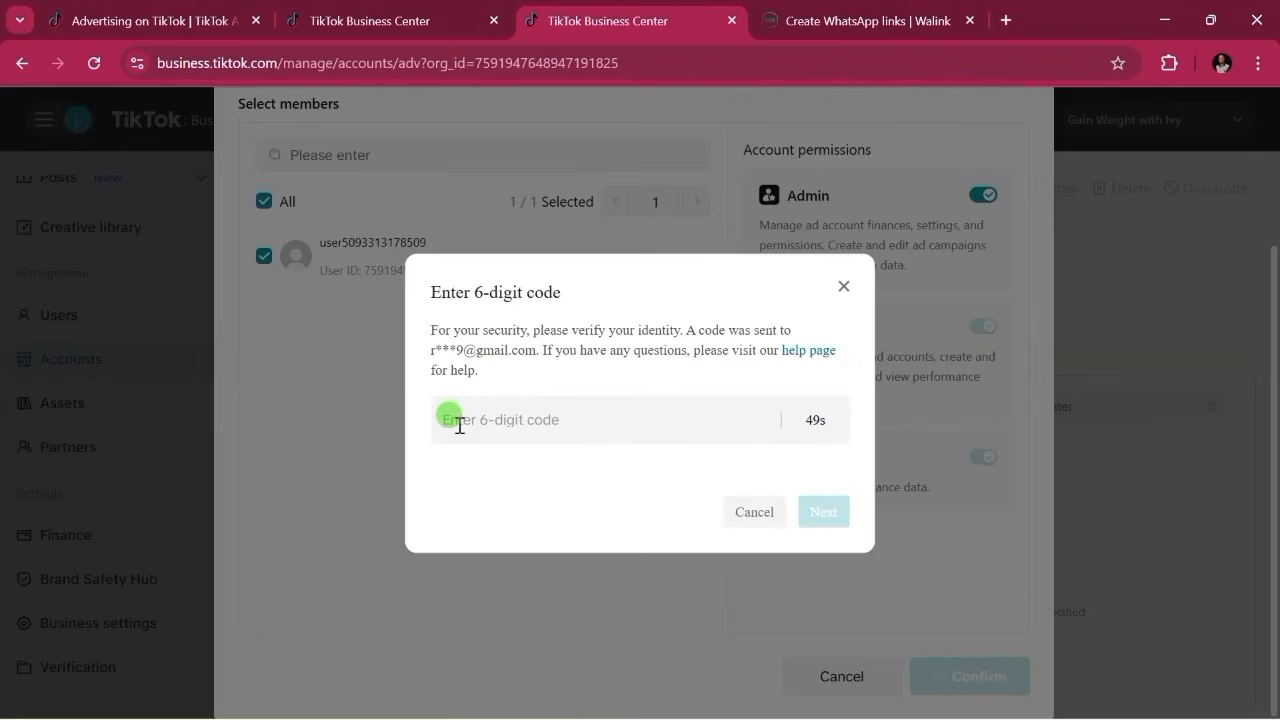
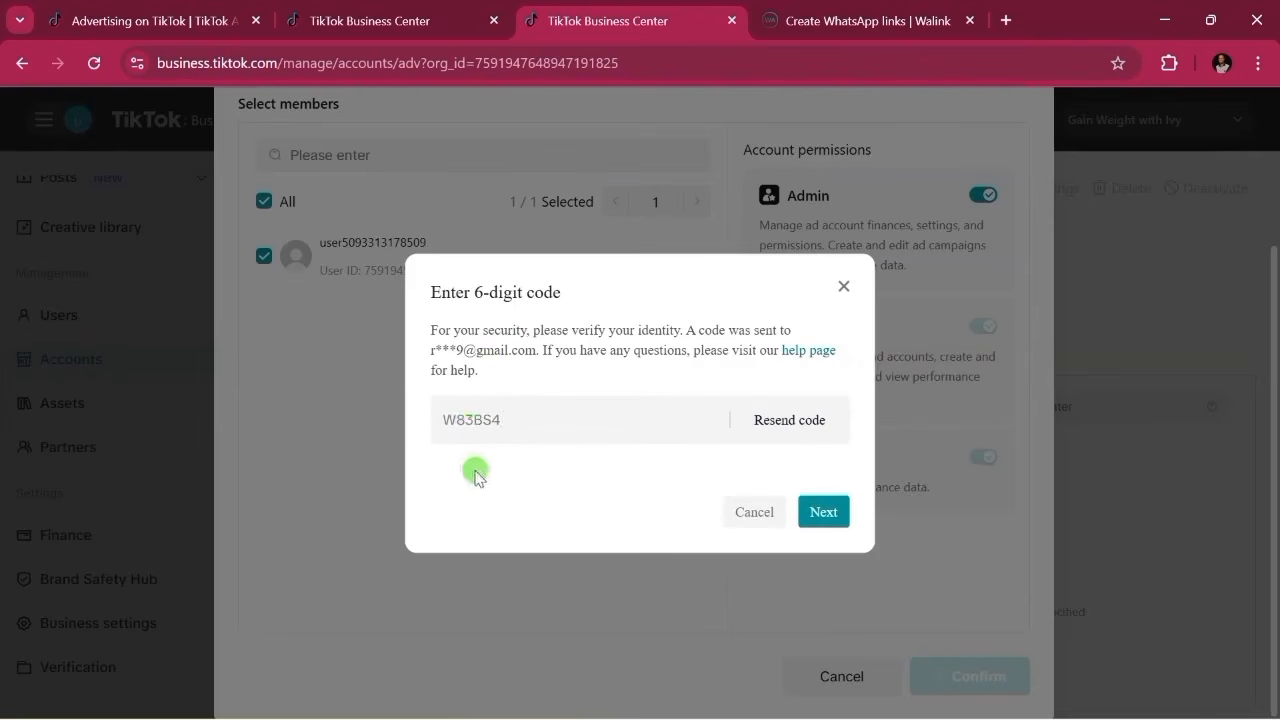
Submit the emailed 6-digit security code, then close the Account details panel
click(823, 512)
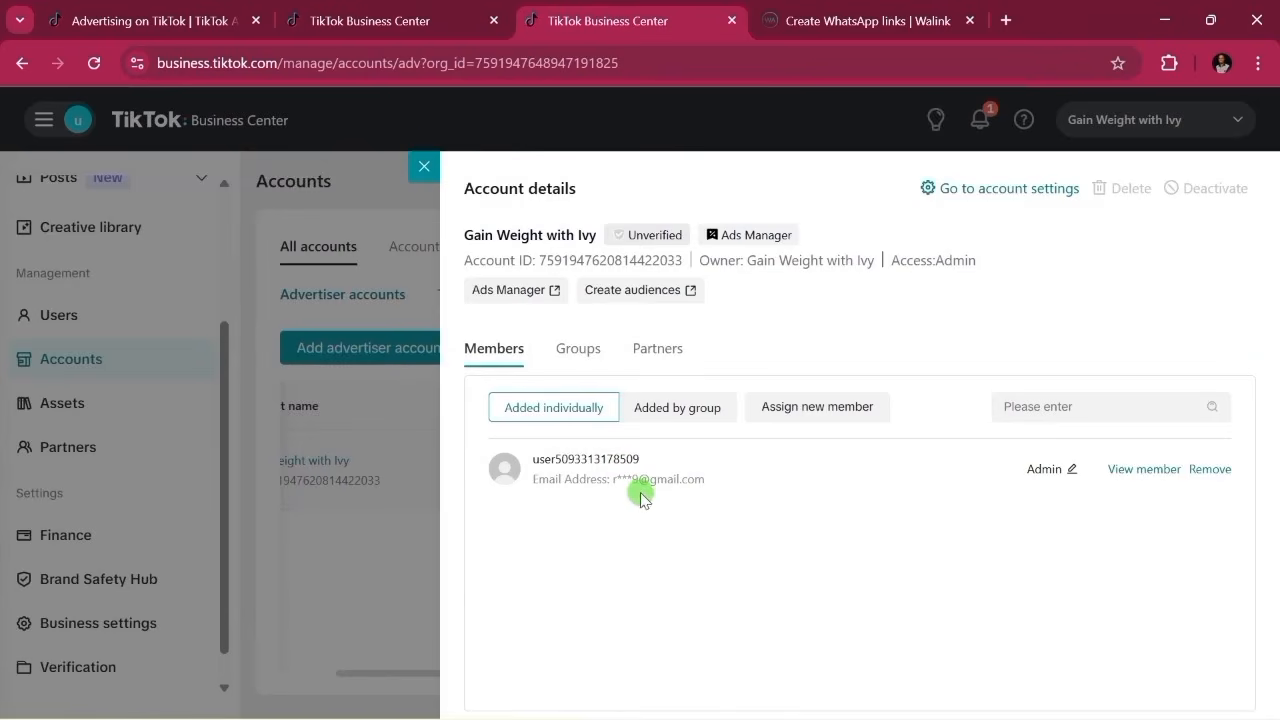
click(422, 168)
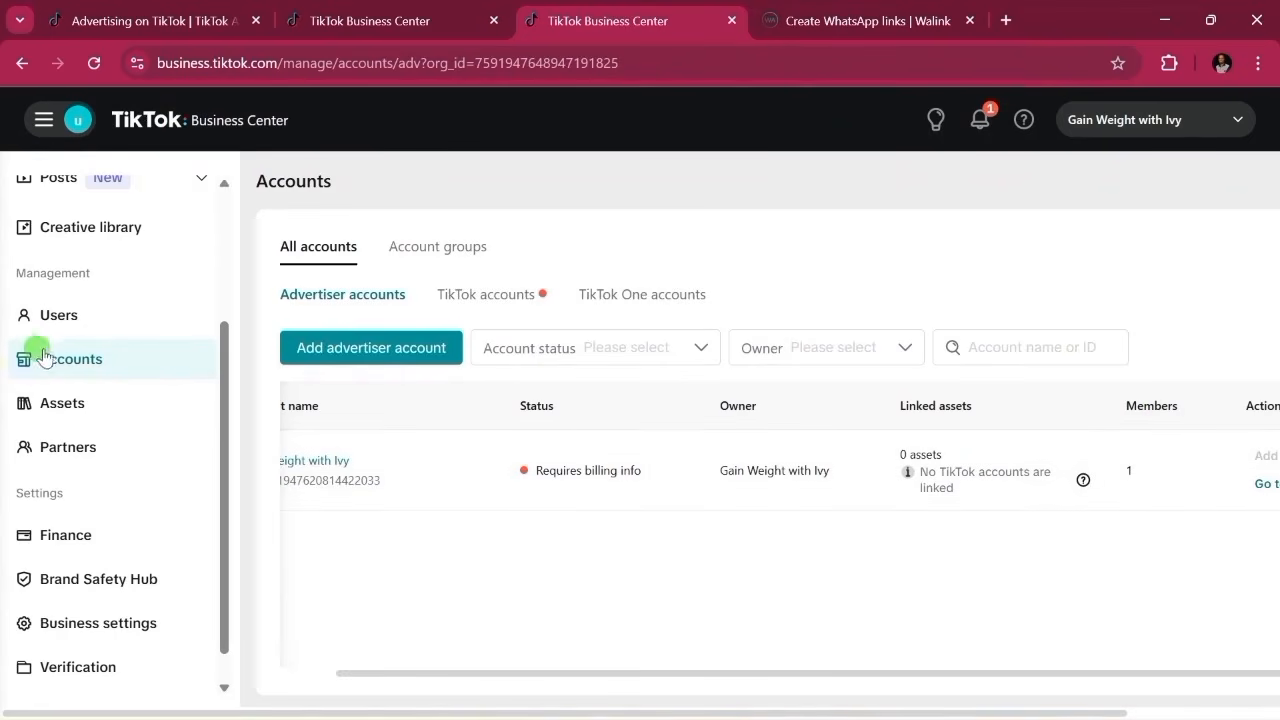
Go to Ads Manager's Select an account page from the navigation panel
scroll(221, 409, up, 3)
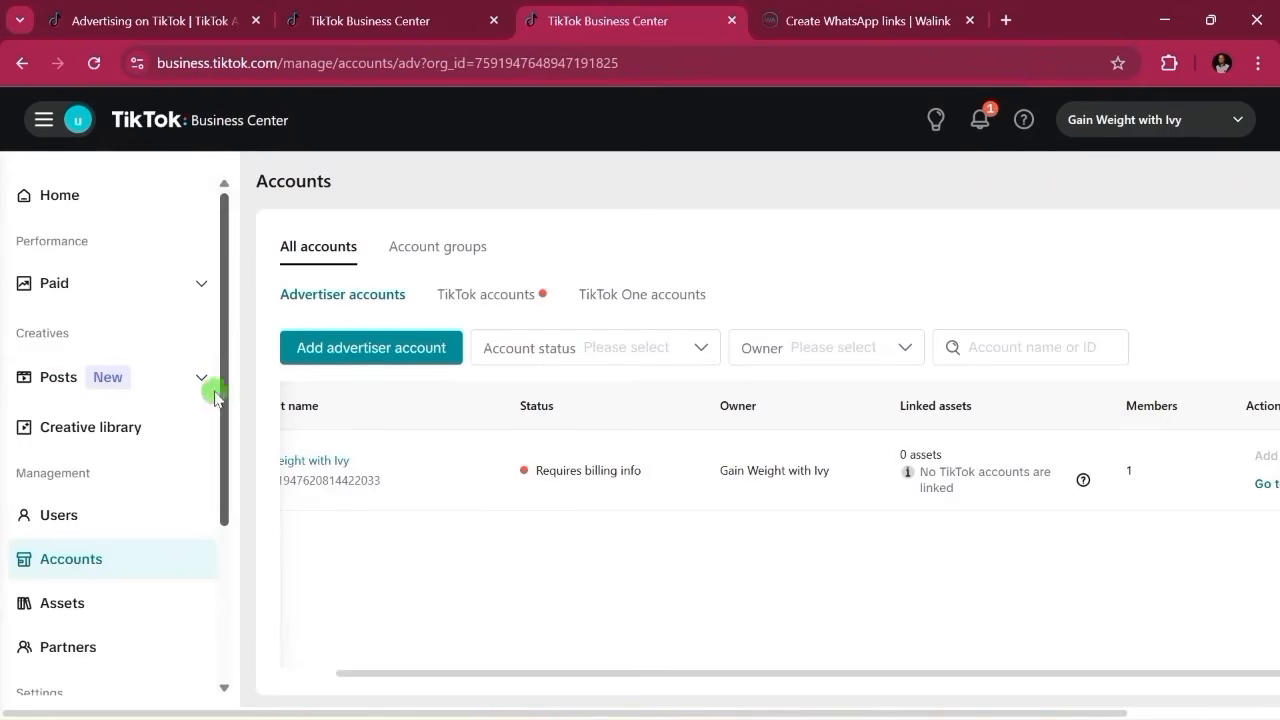
click(43, 119)
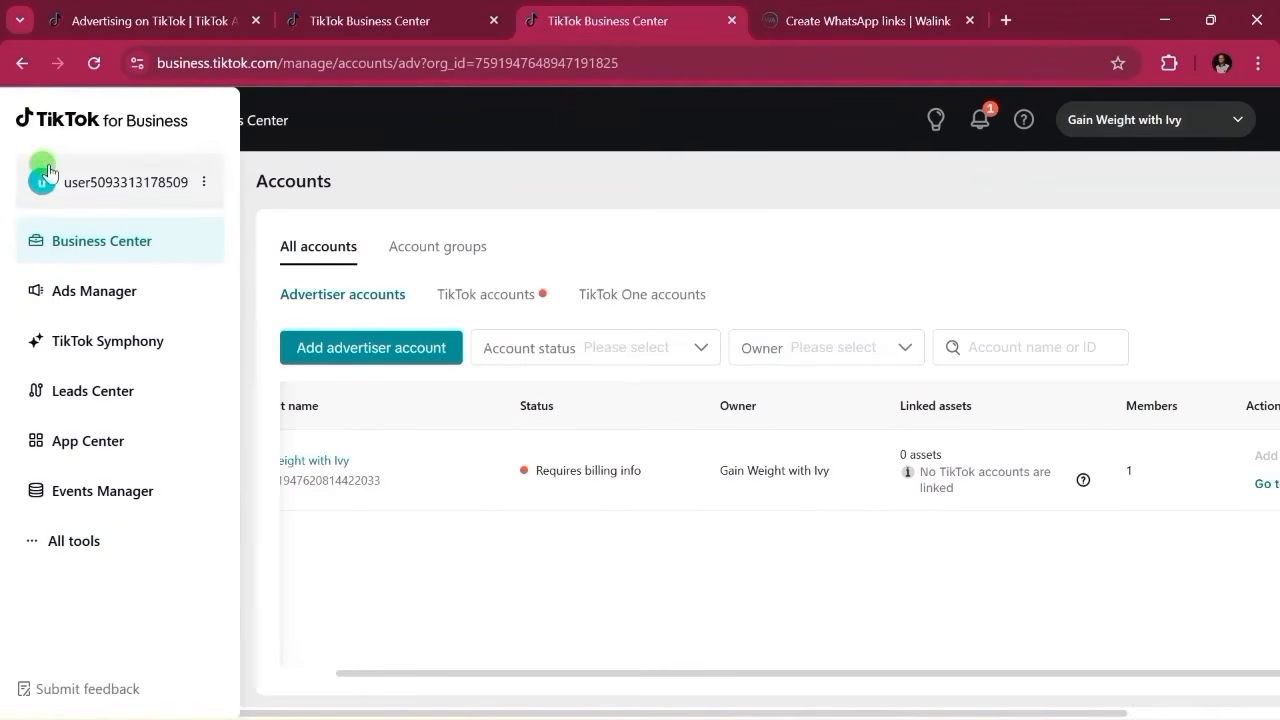
click(92, 295)
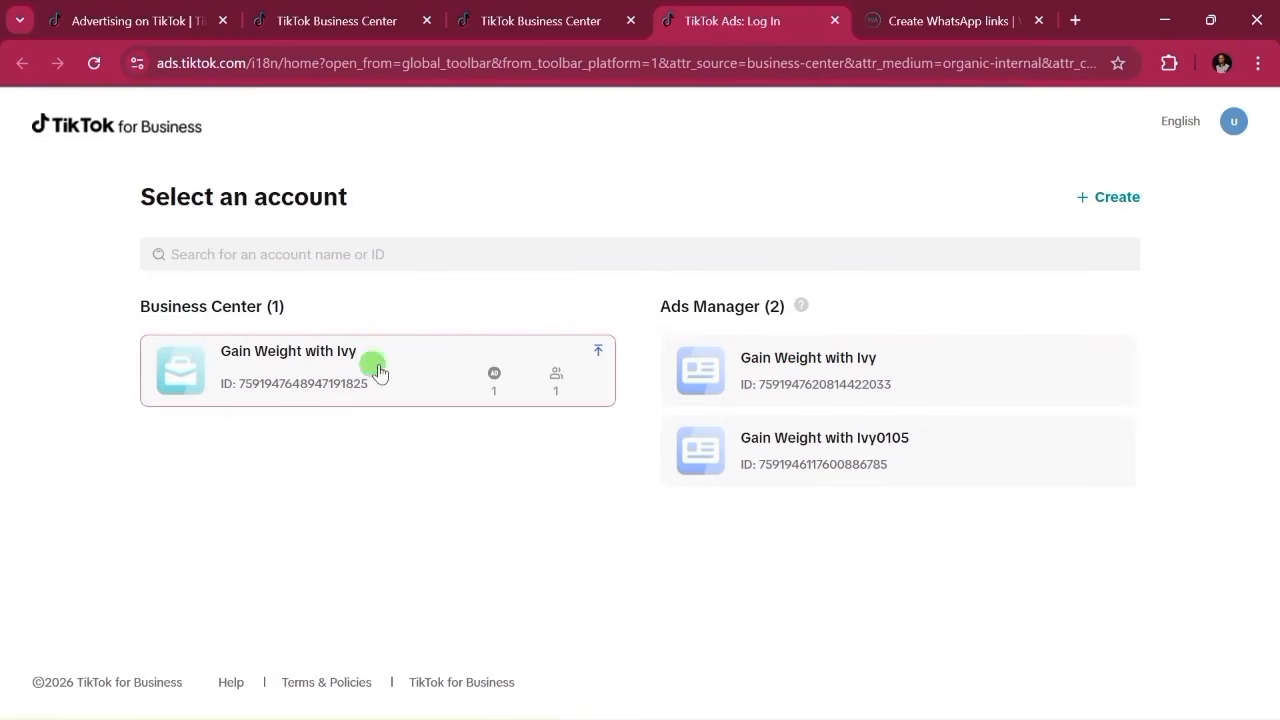
Pin the Gain Weight with Ivy Ads Manager card on the account selection page
mouse_move(493, 395)
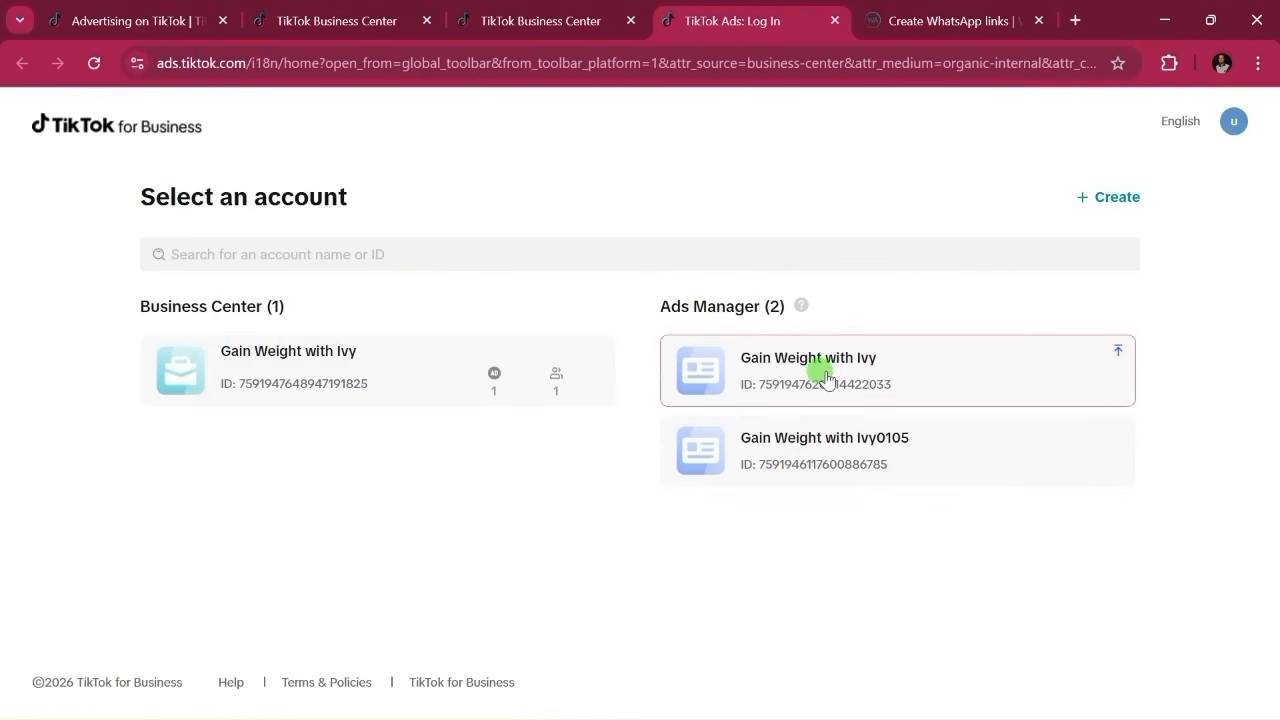
click(1119, 350)
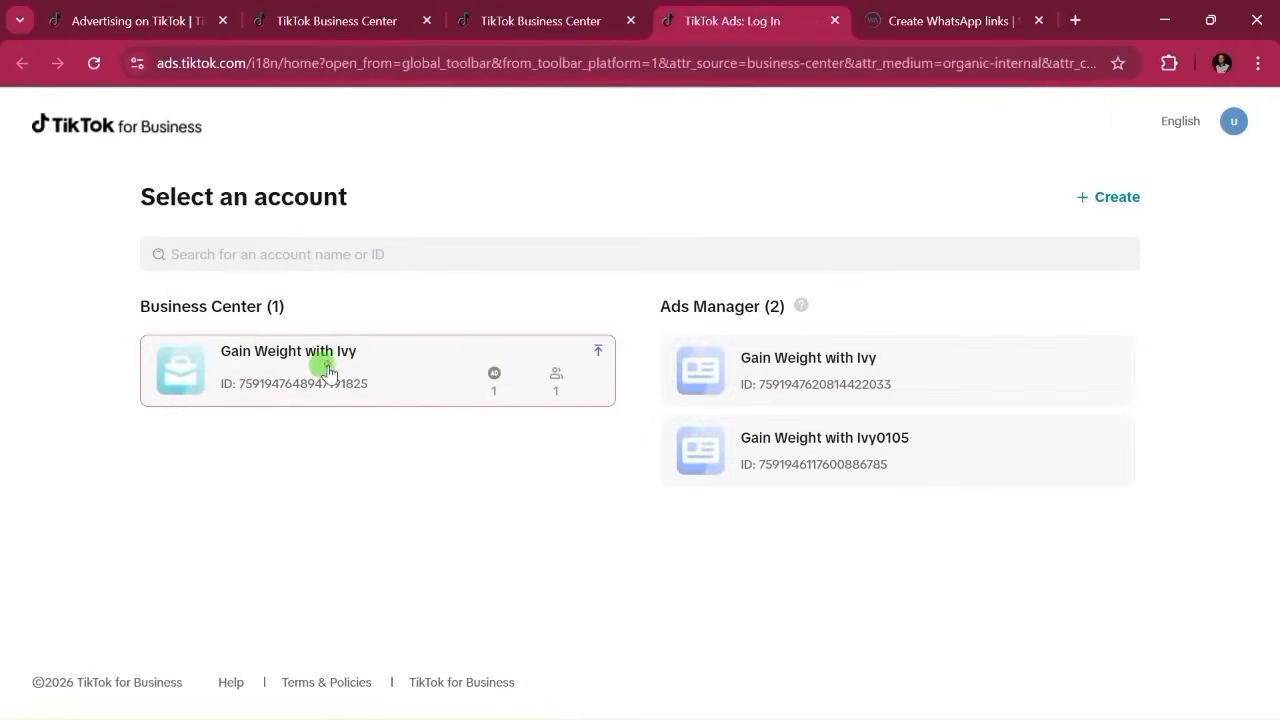
From the Business Center, reach User Settings through the username menu
click(328, 372)
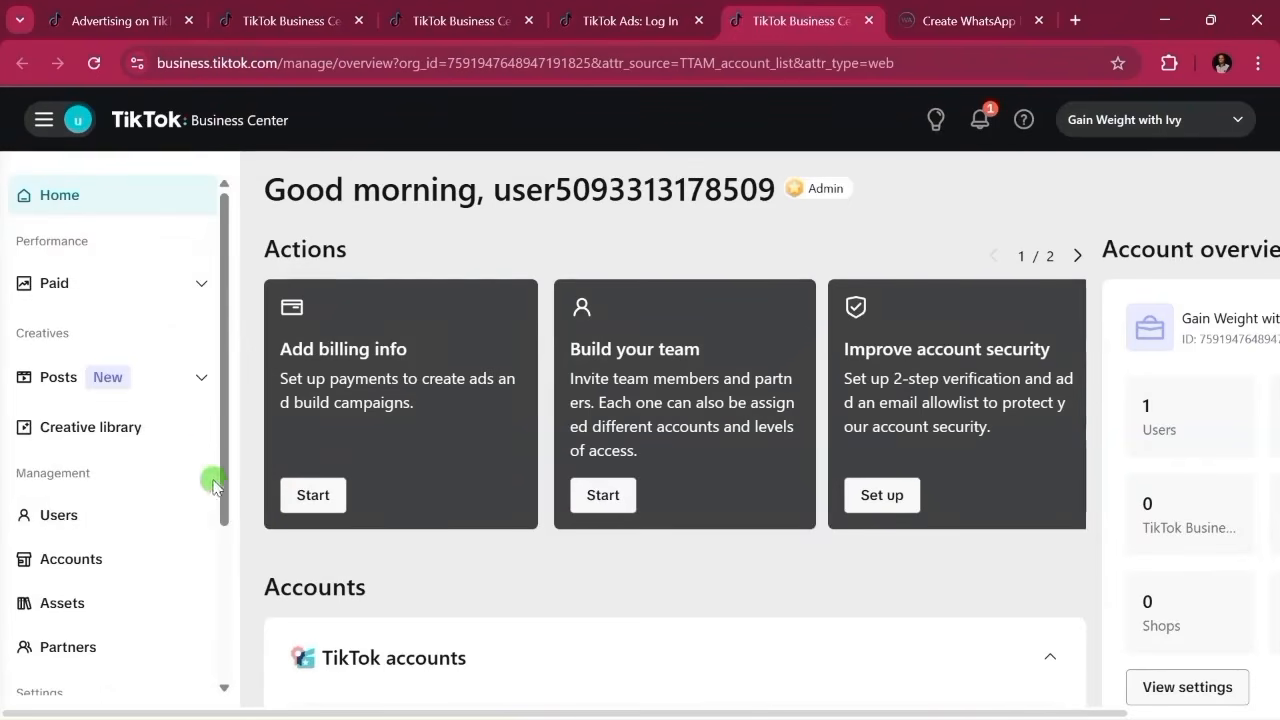
click(42, 120)
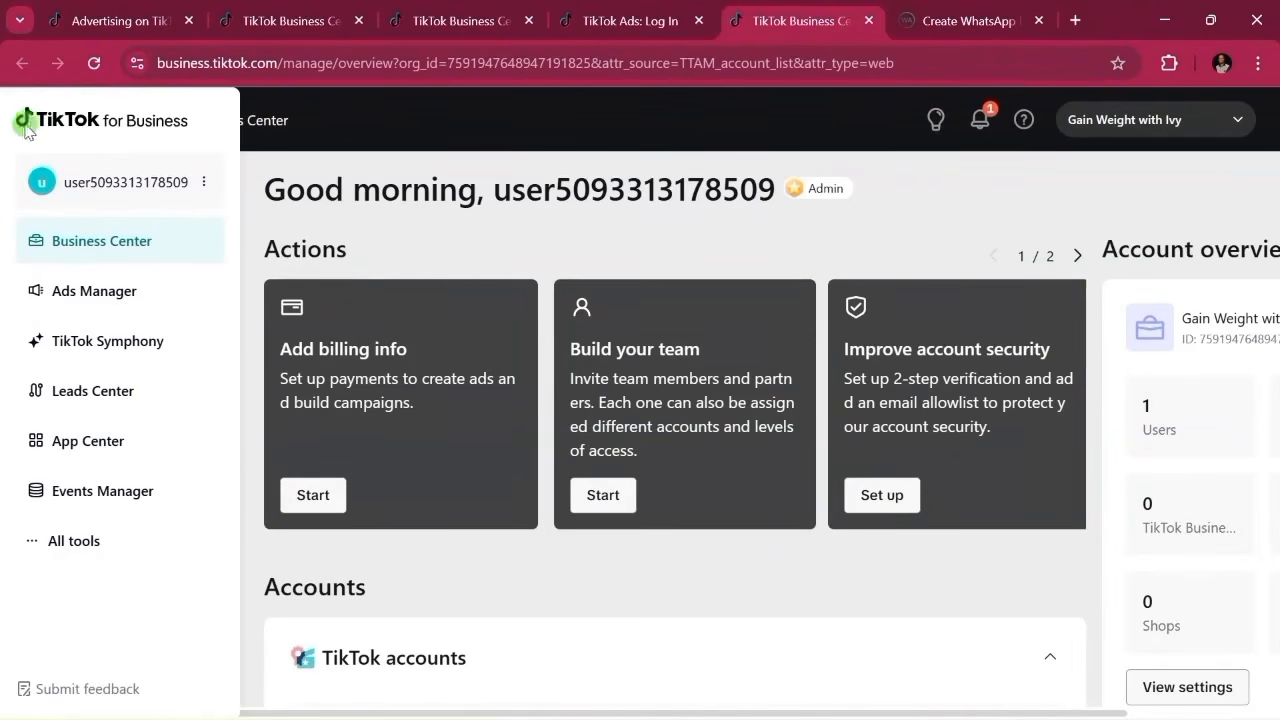
click(88, 184)
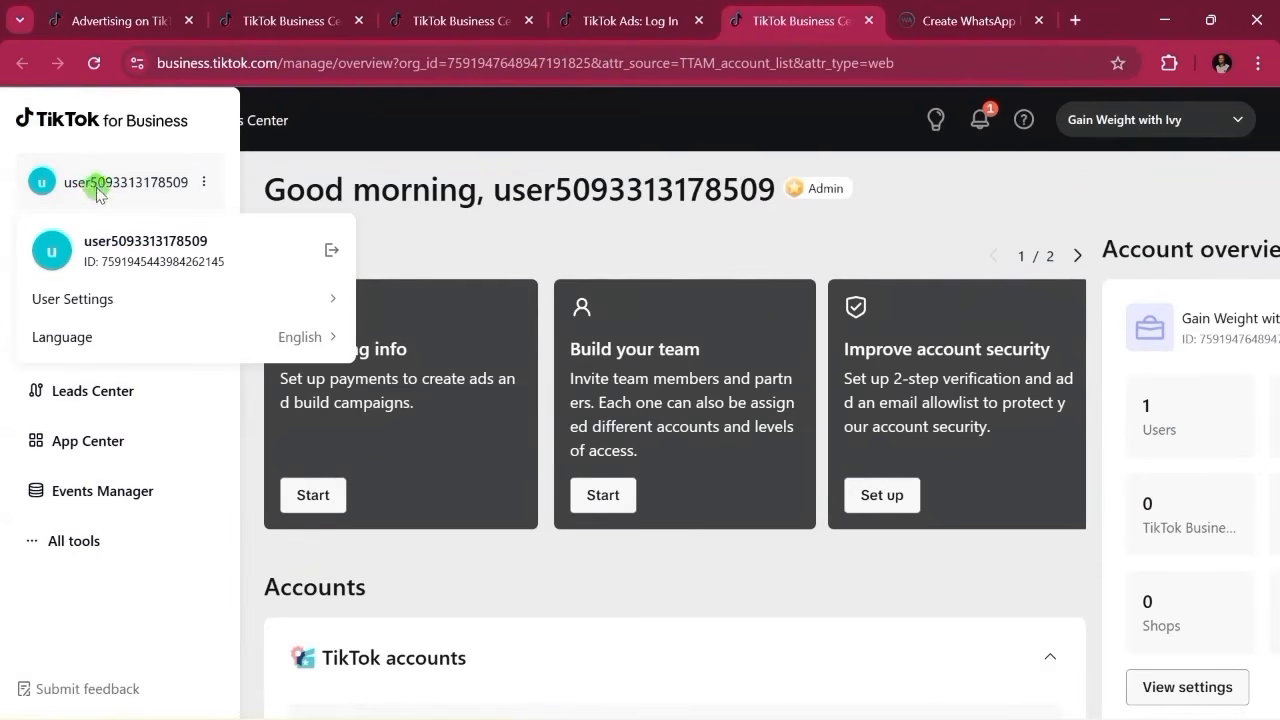
click(83, 301)
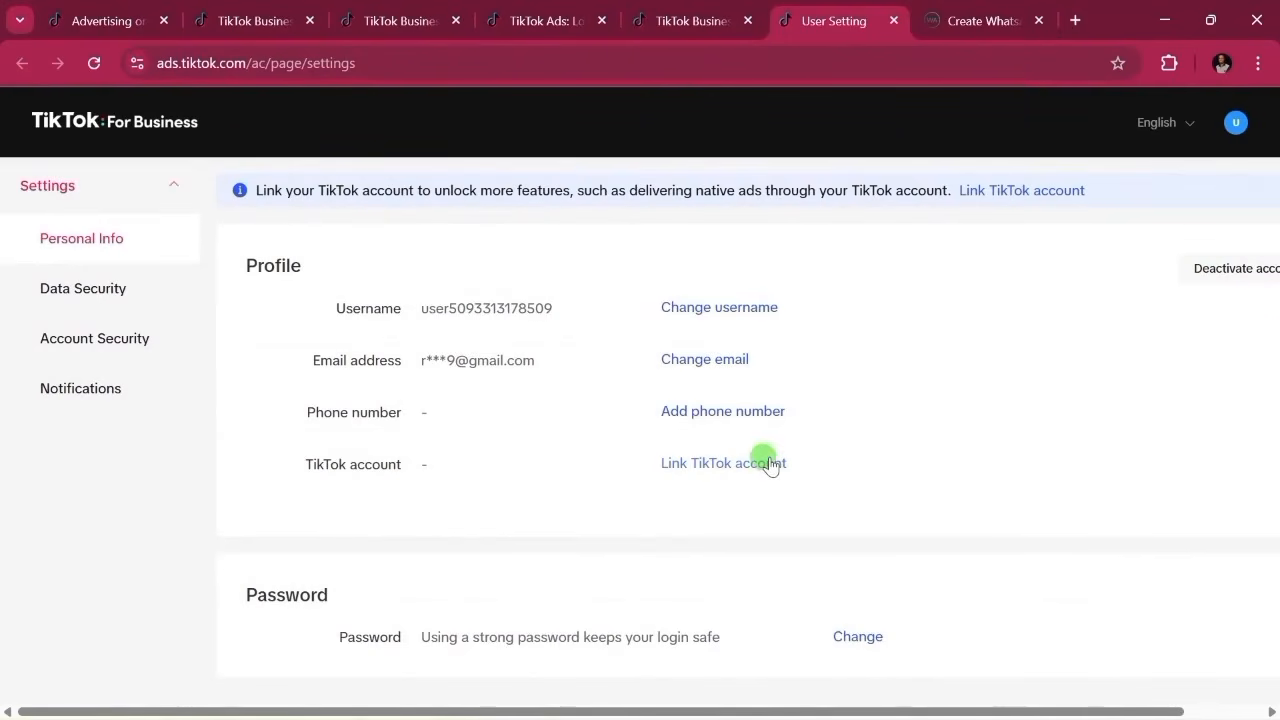
Choose Link TikTok account on the Personal Info page
click(704, 465)
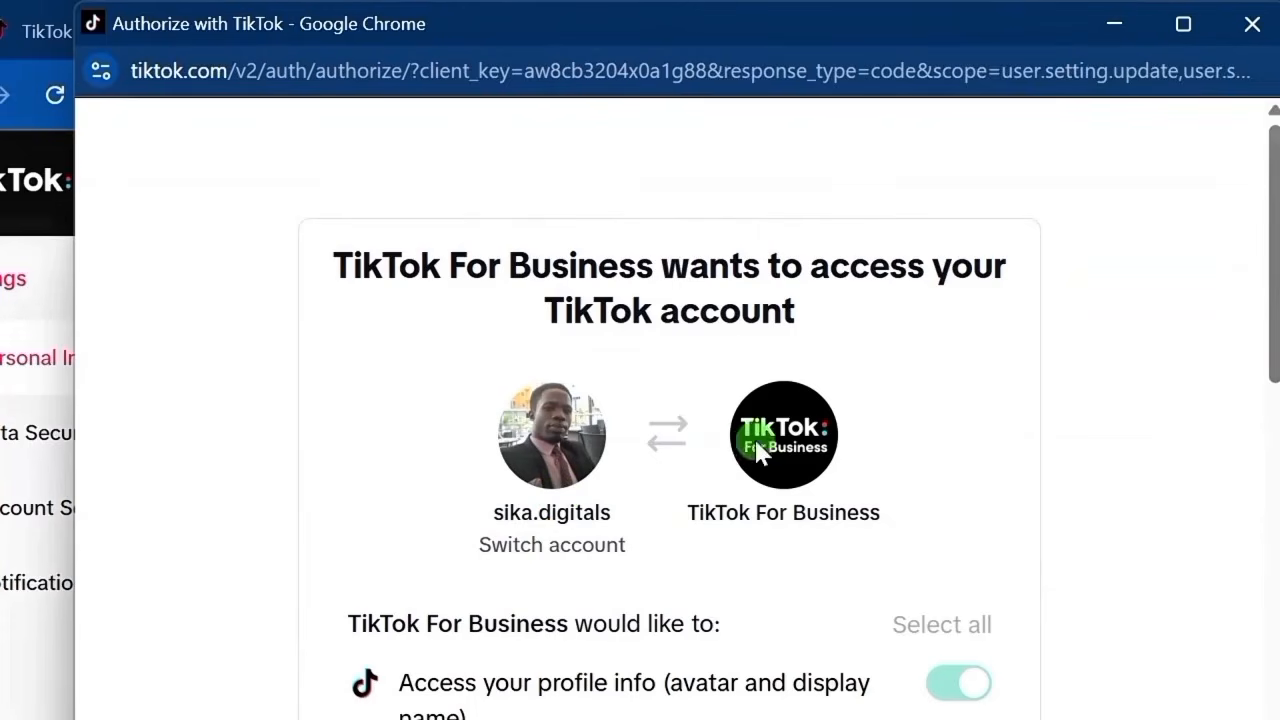
Approve TikTok For Business's access in the Authorize with TikTok popup
scroll(735, 600, down, 15)
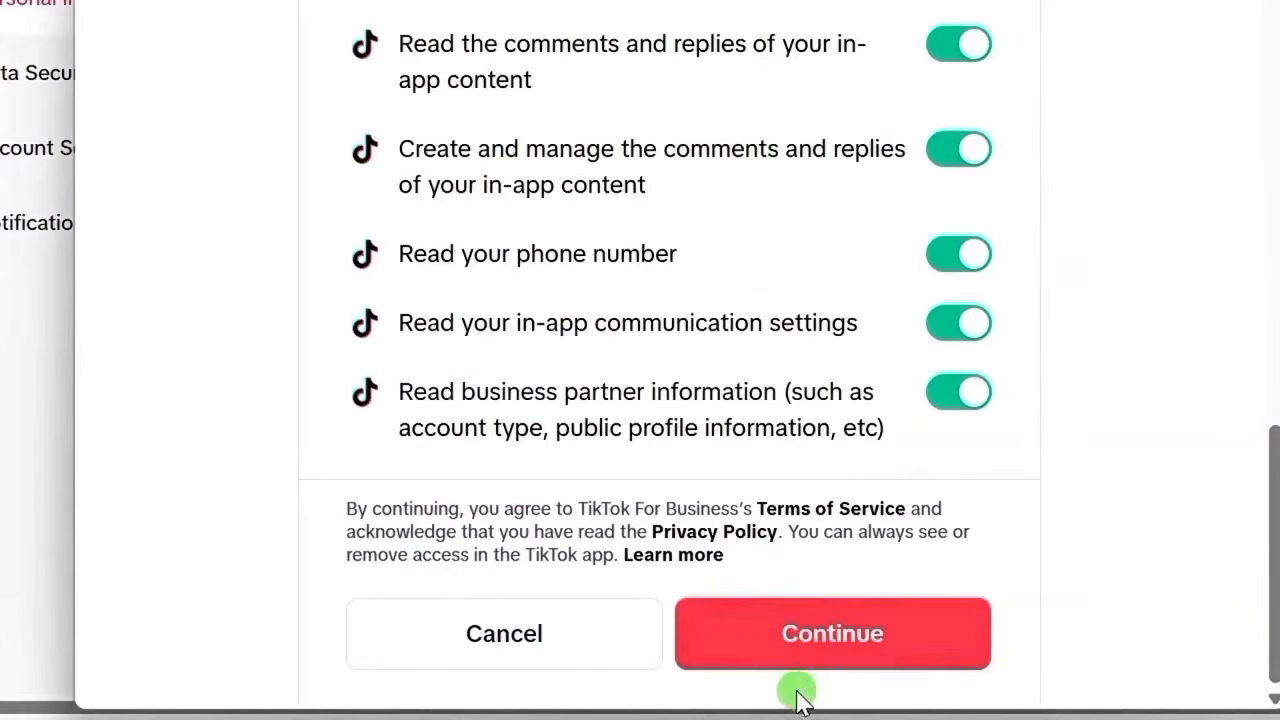
click(818, 648)
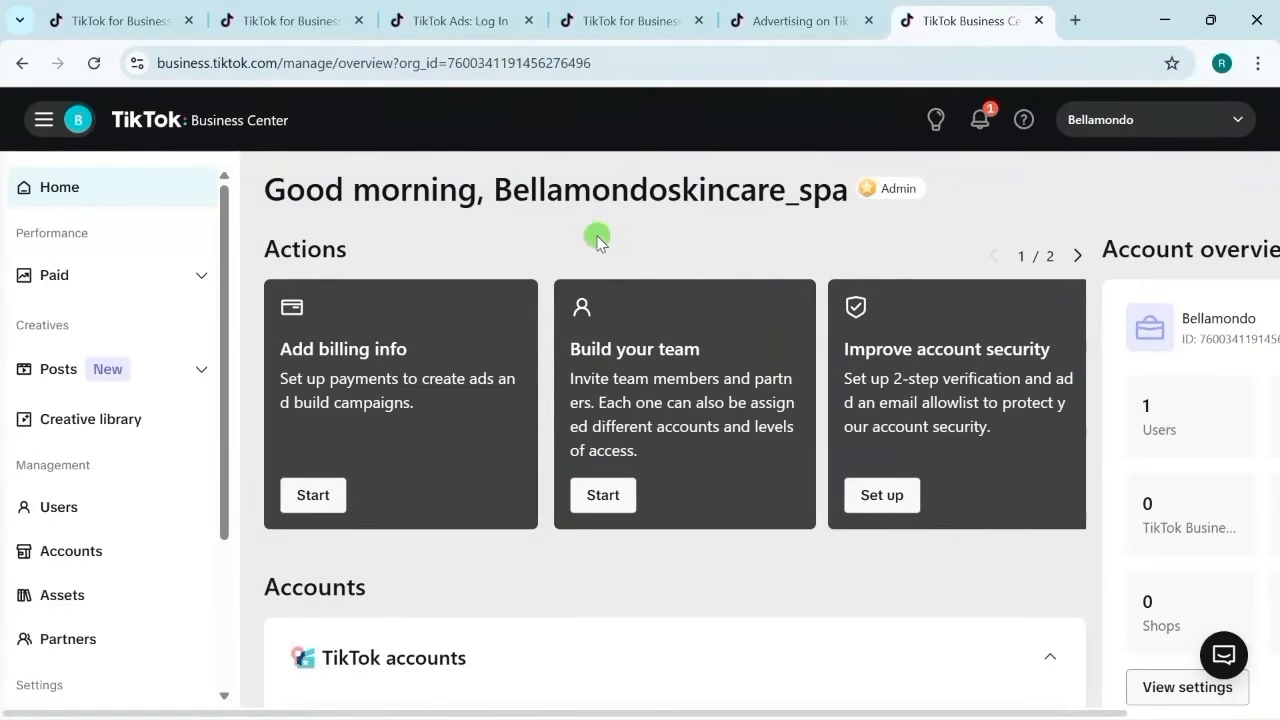
Go to Finance under Settings in the left sidebar
scroll(223, 380, down, 2)
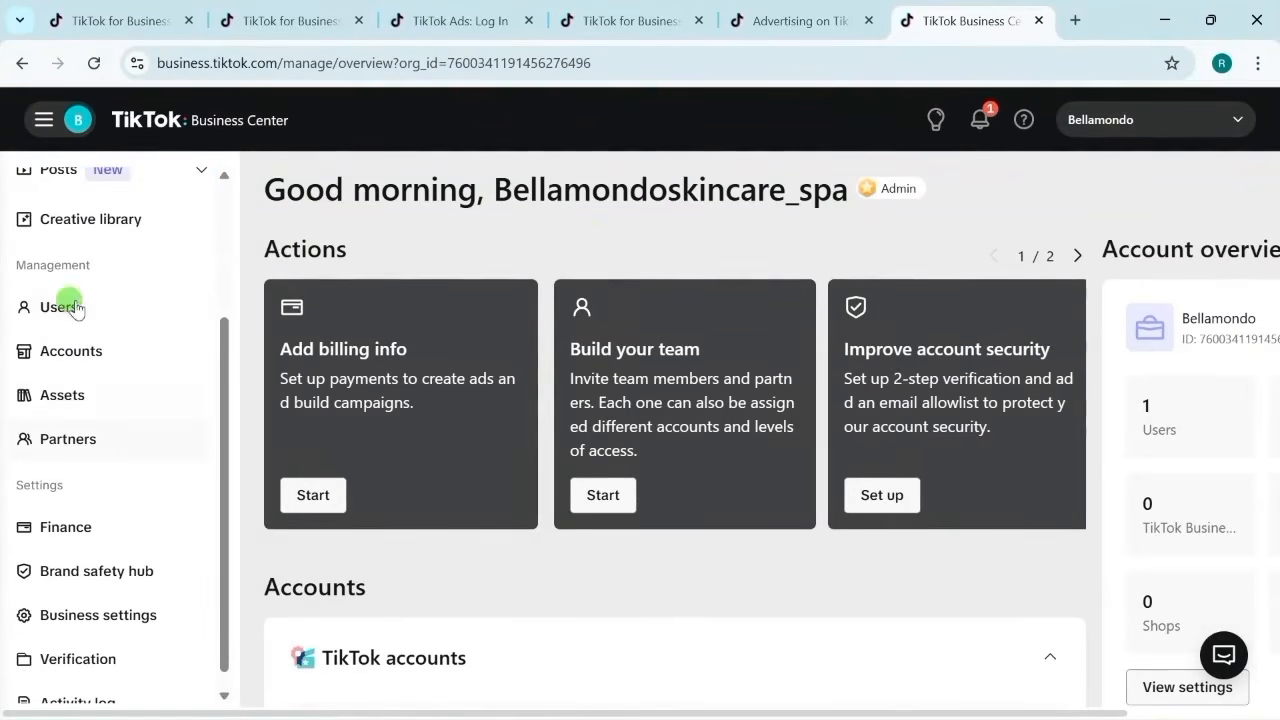
scroll(223, 471, down, 1)
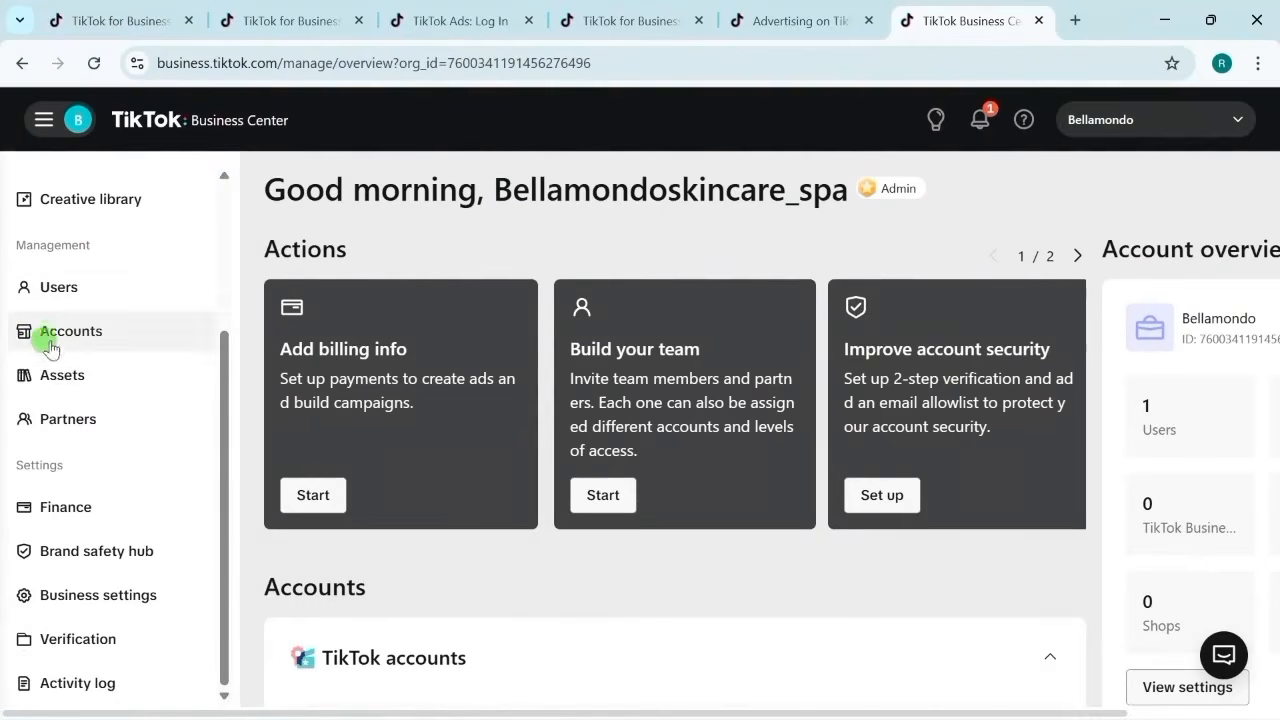
click(80, 512)
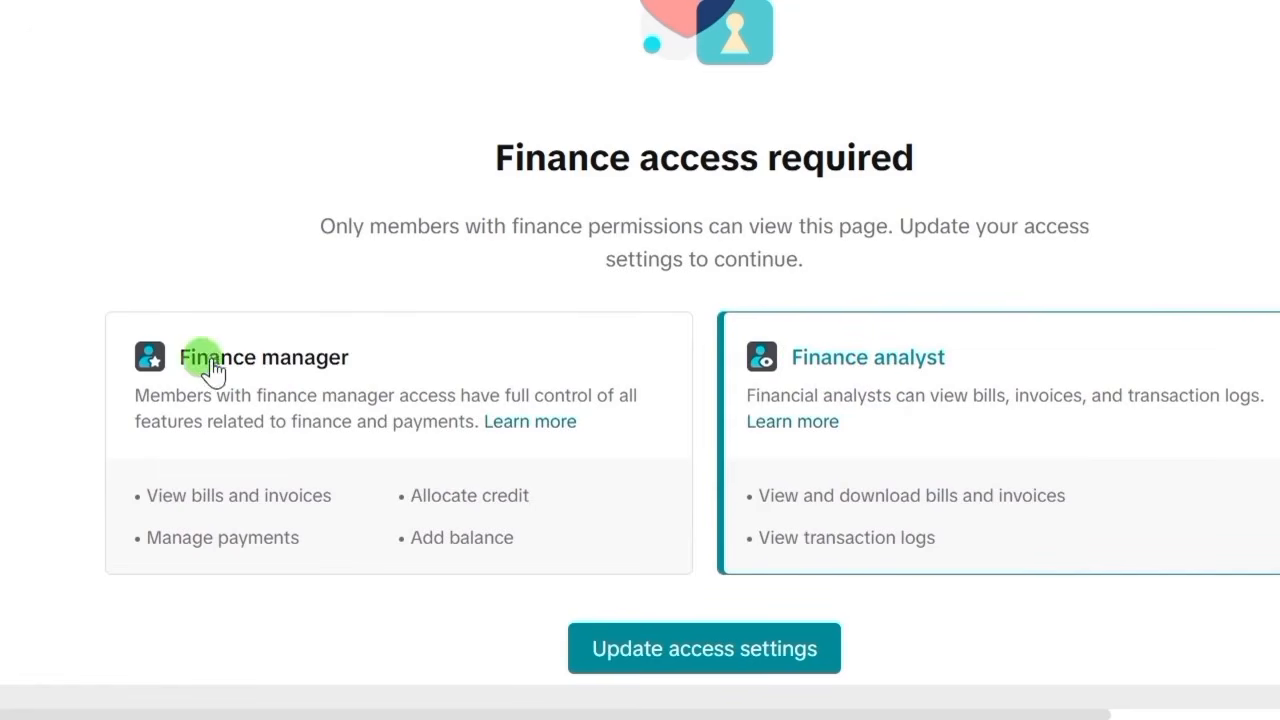
Select the Finance manager role and update access settings
drag(330, 362, 341, 362)
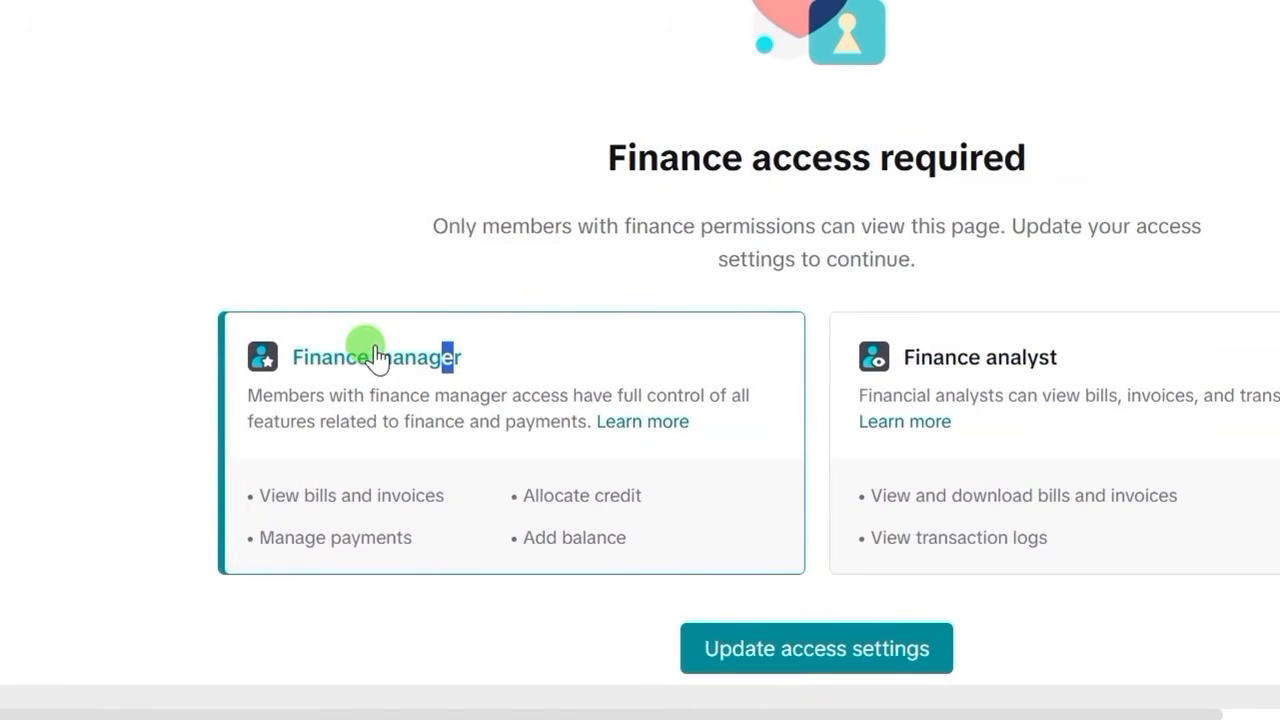
click(795, 650)
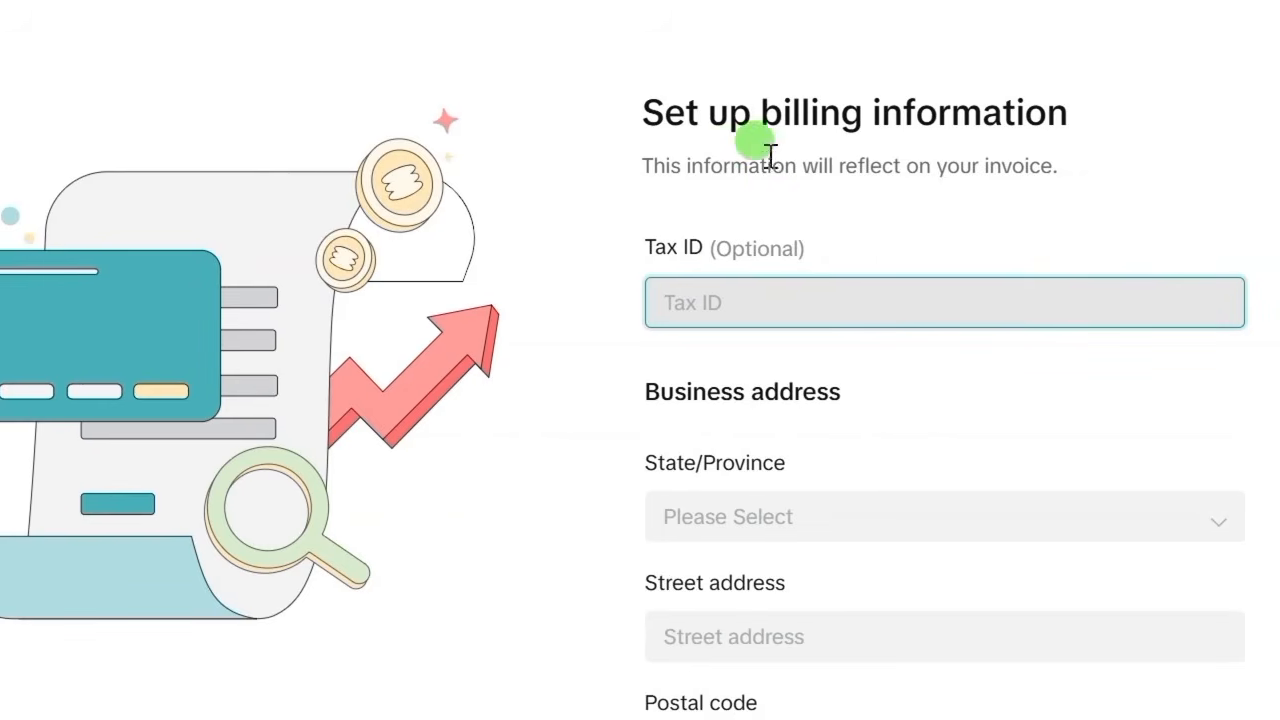
Choose Lagos as the billing address state/province
scroll(831, 608, down, 2)
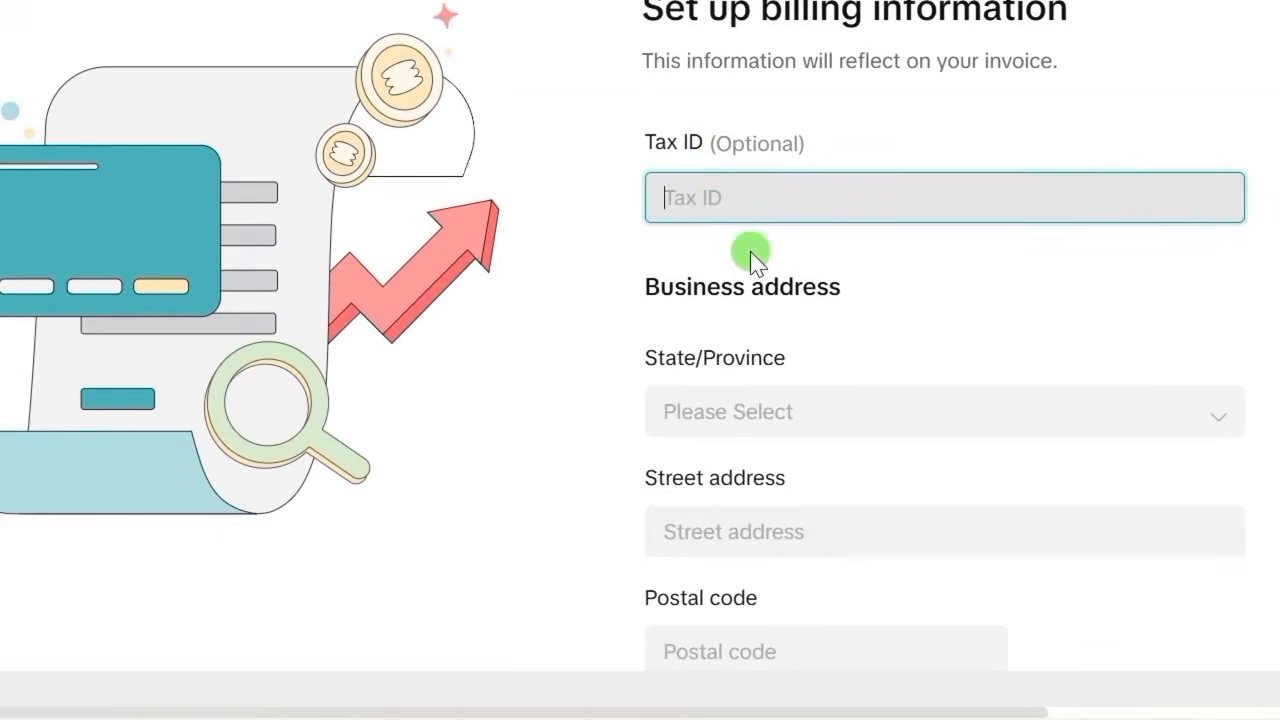
scroll(750, 251, down, 3)
click(685, 266)
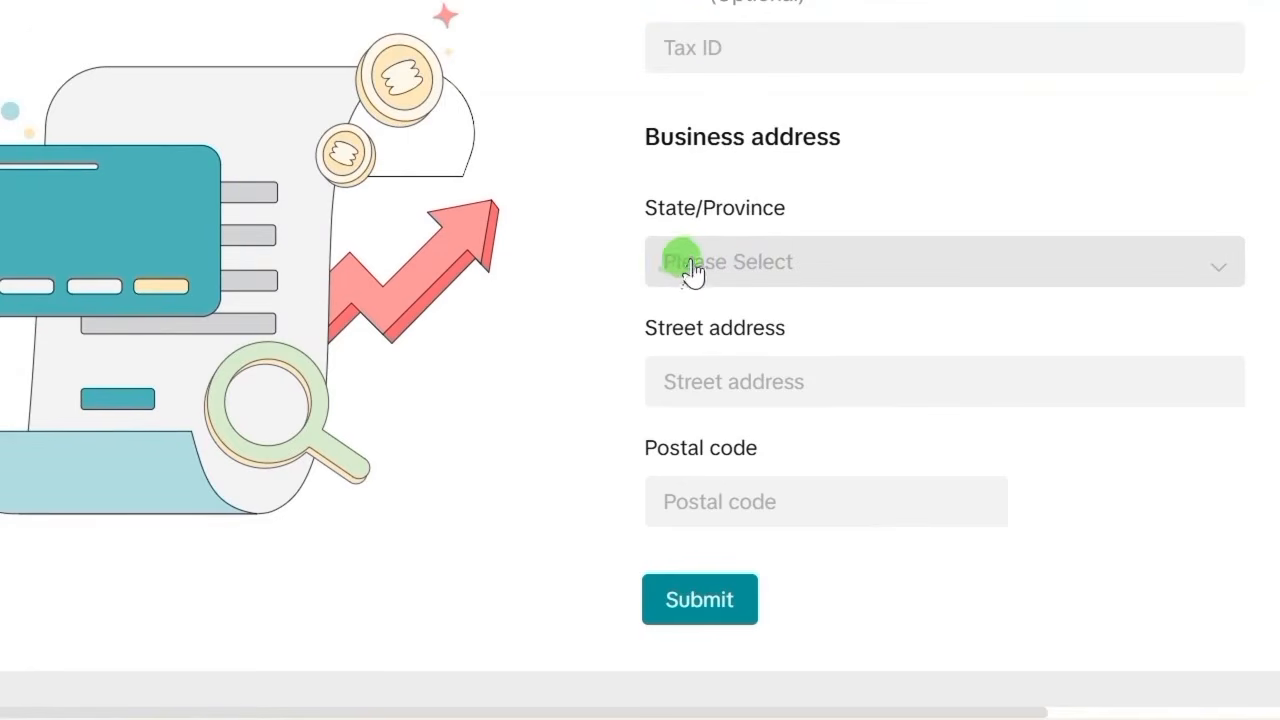
click(688, 266)
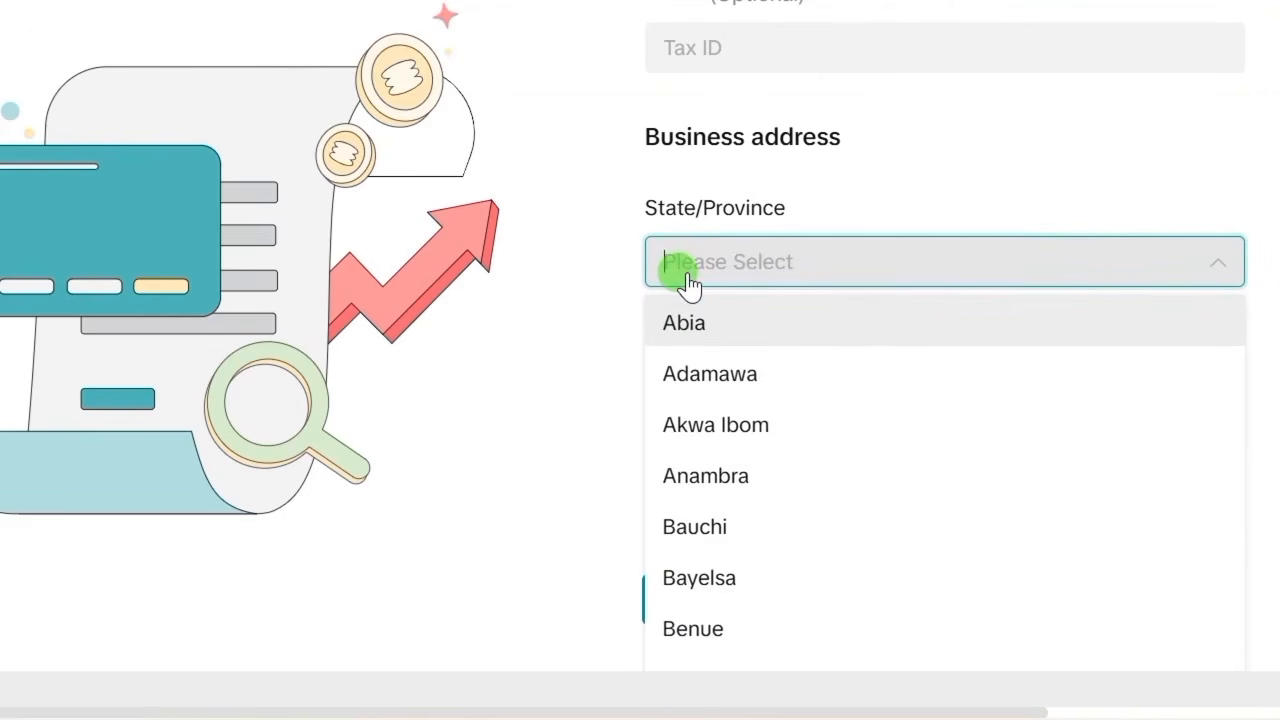
text(La)
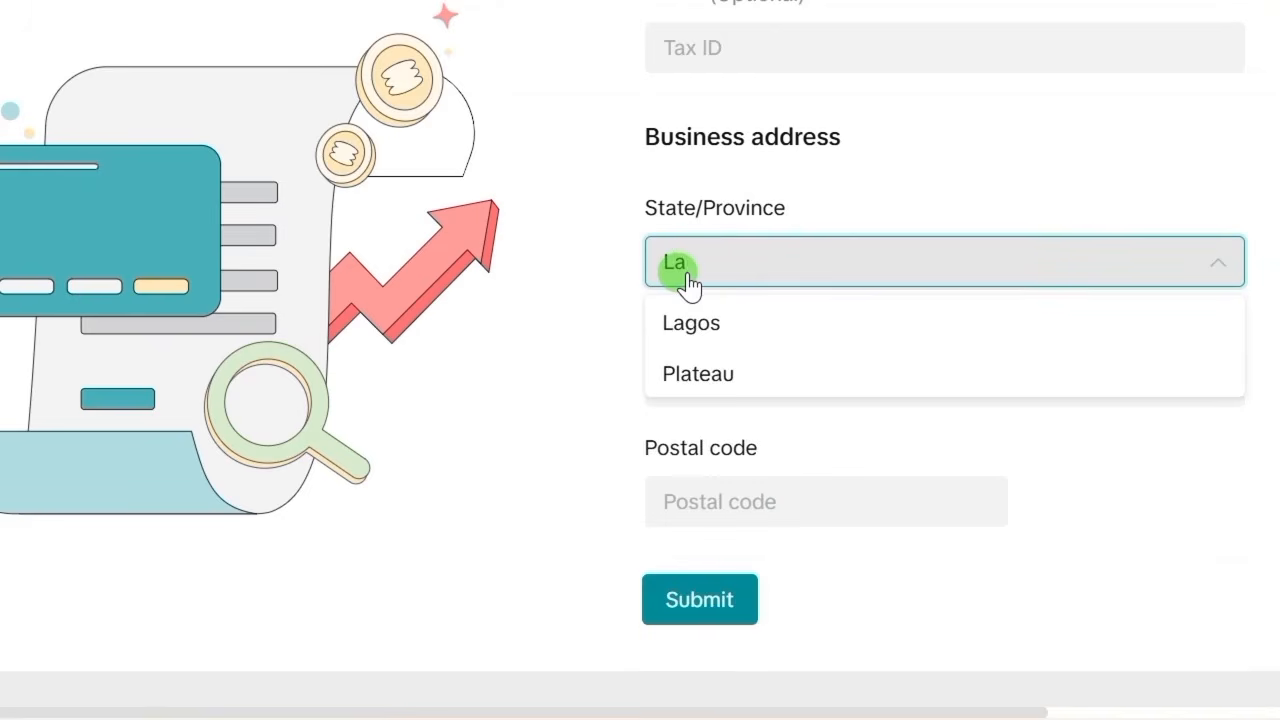
text(gos)
click(690, 312)
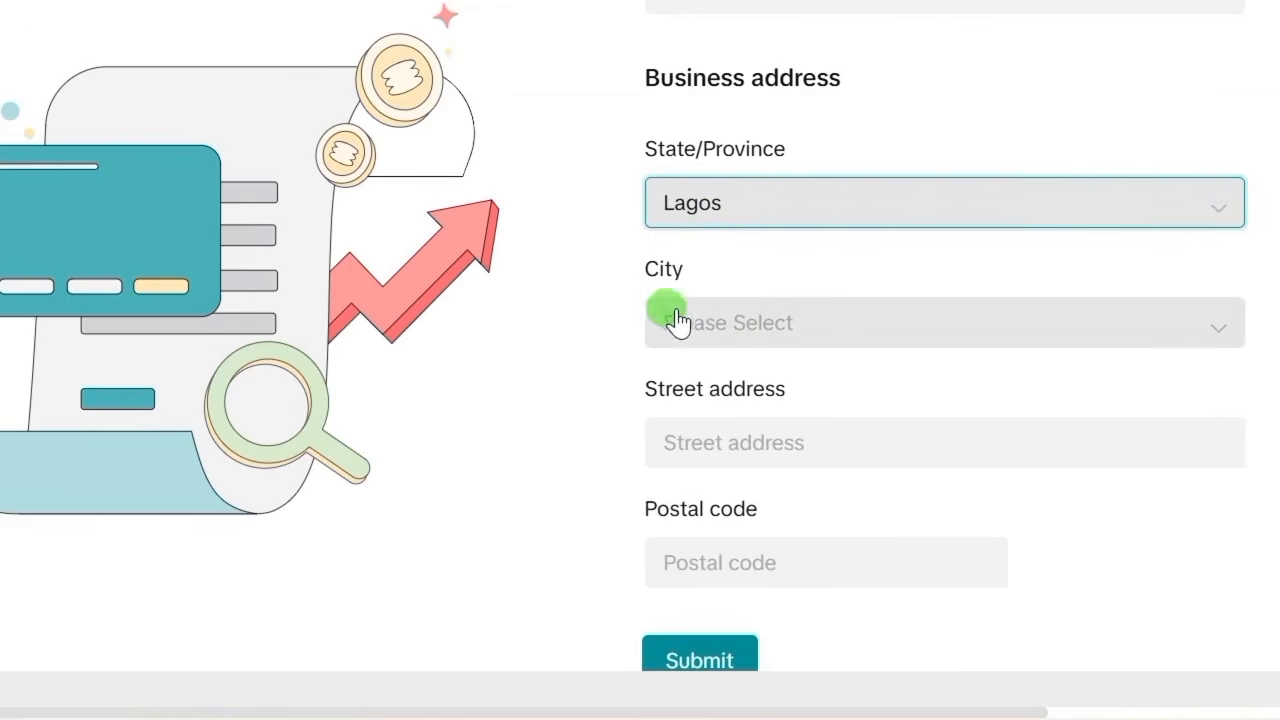
Select Ikeja as the city
click(698, 330)
scroll(712, 485, down, 3)
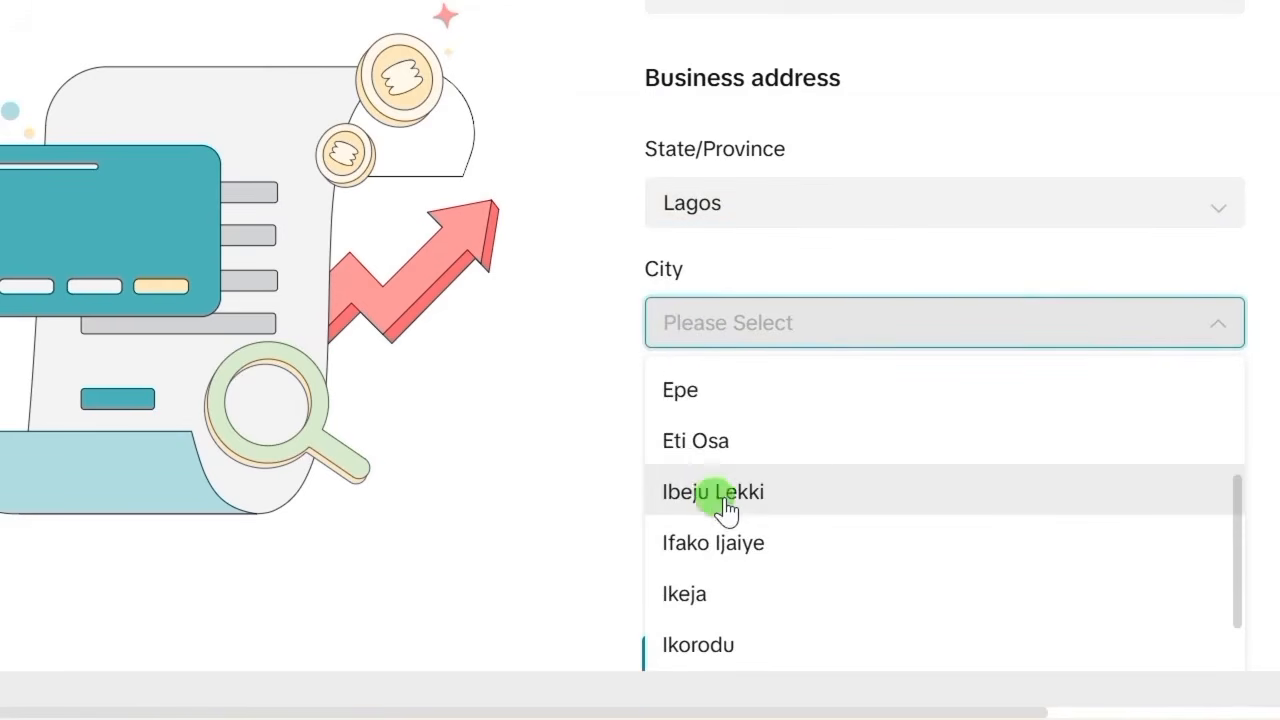
scroll(720, 480, down, 1)
click(714, 458)
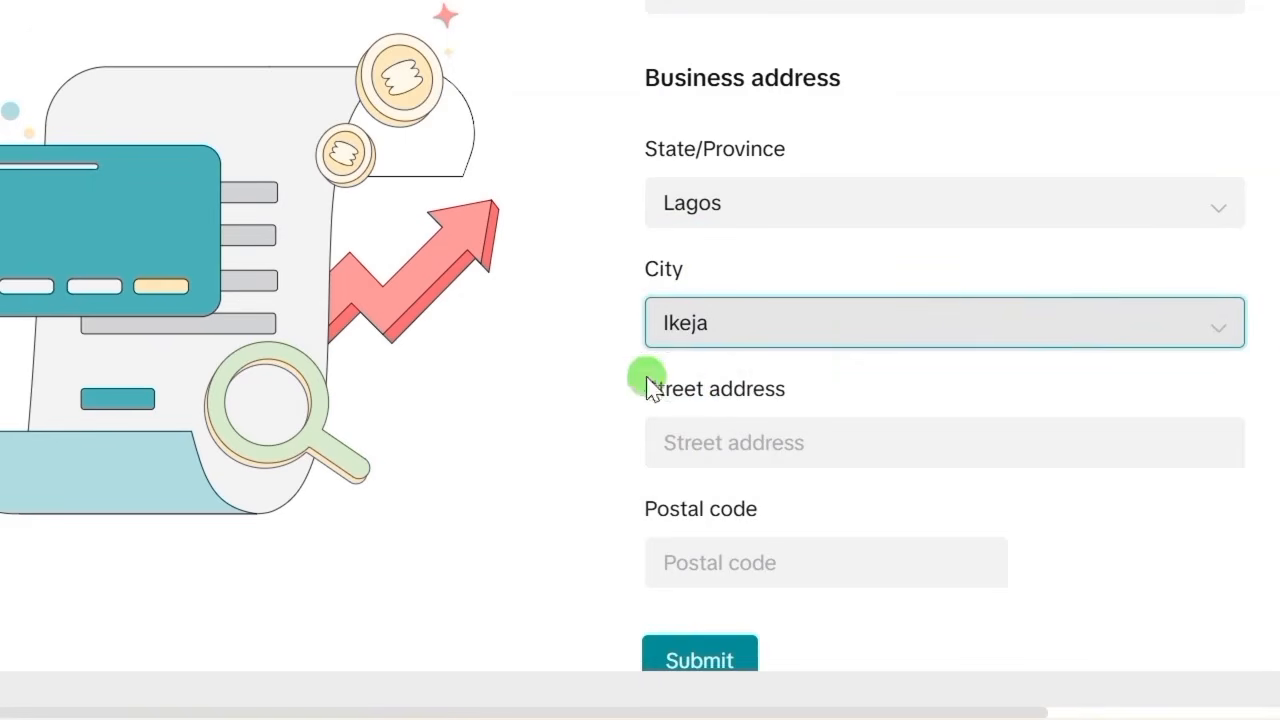
Enter the street address, then open a new browser tab
click(677, 446)
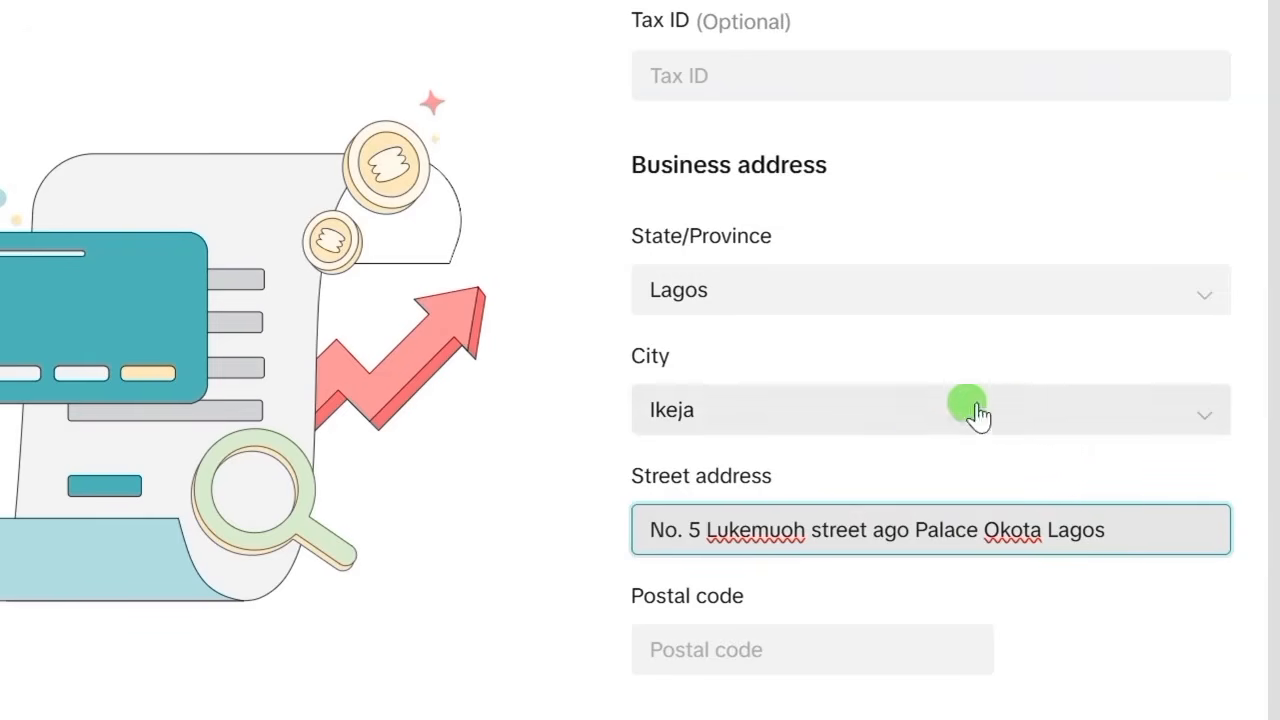
scroll(800, 491, down, 1)
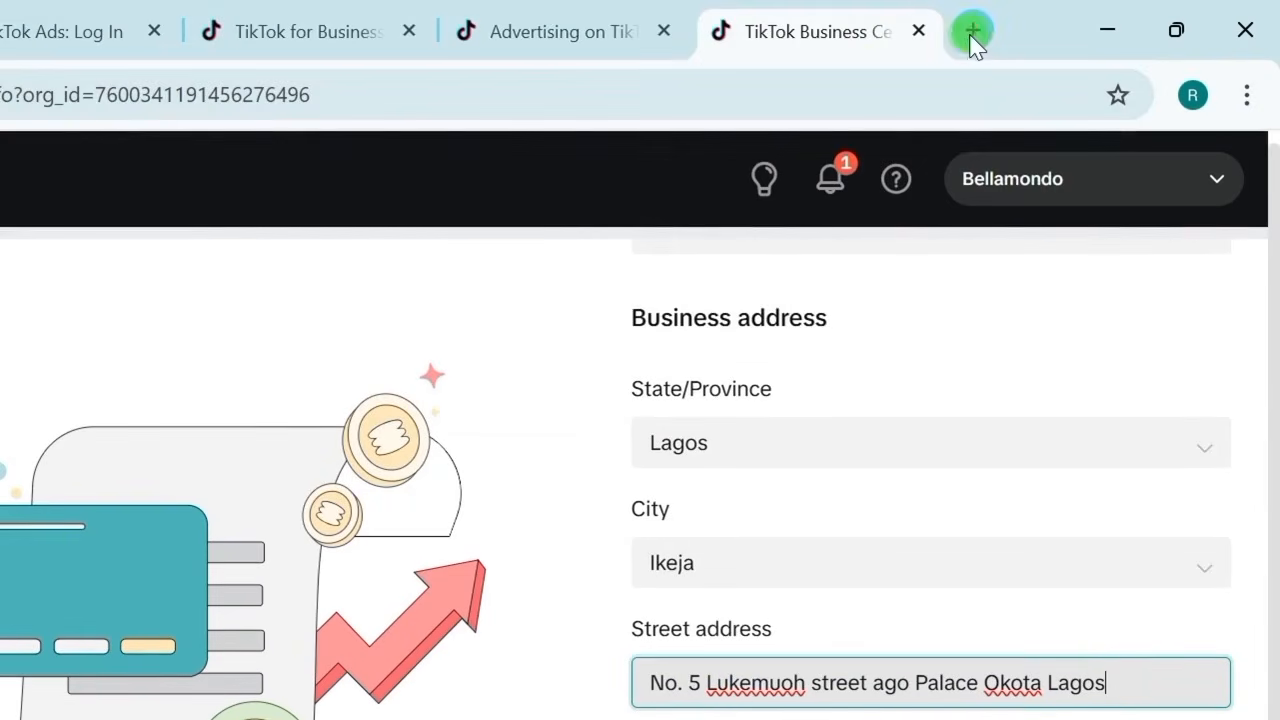
click(973, 32)
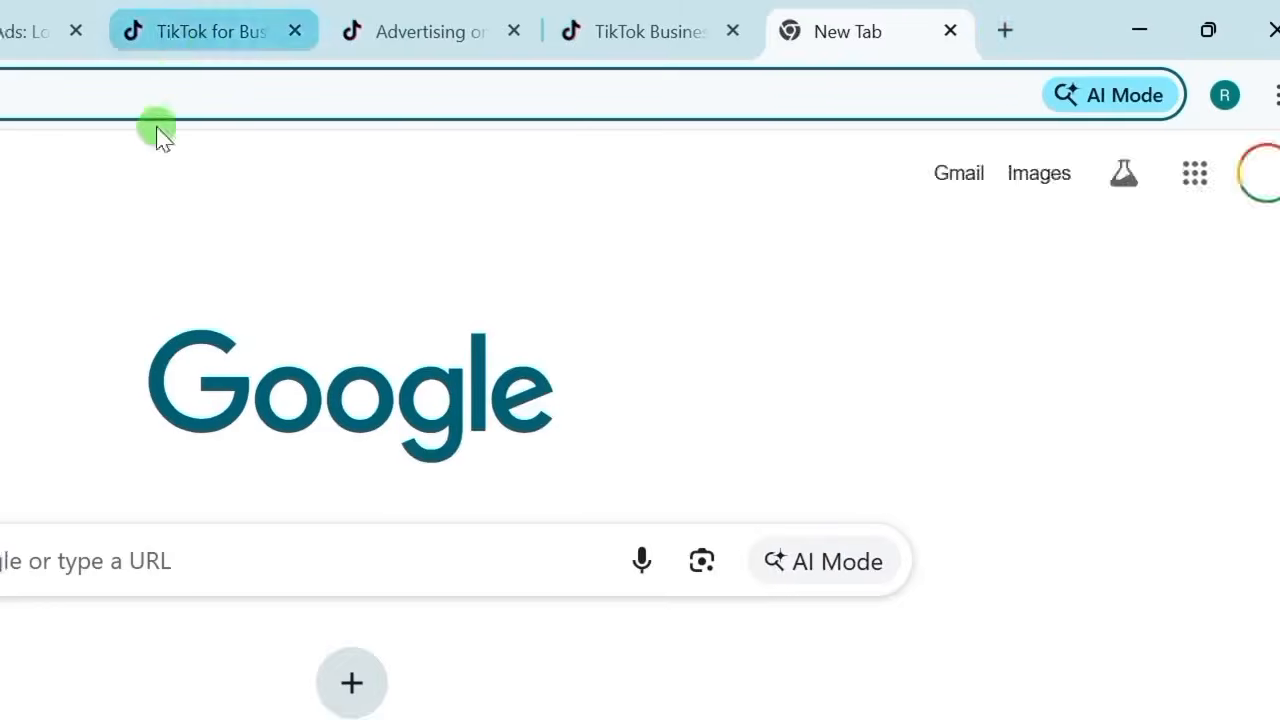
Google 'lagos postal code' to find codes like 100212, then return to the billing form
click(193, 107)
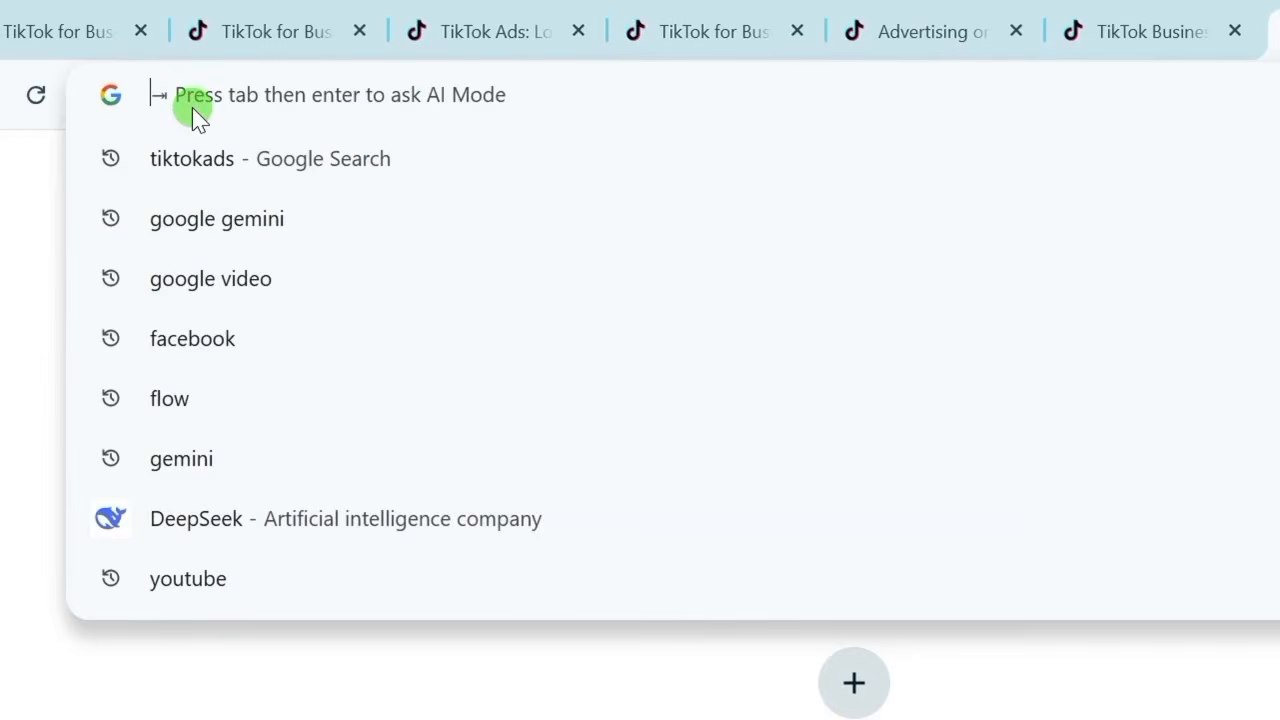
text(lagos)
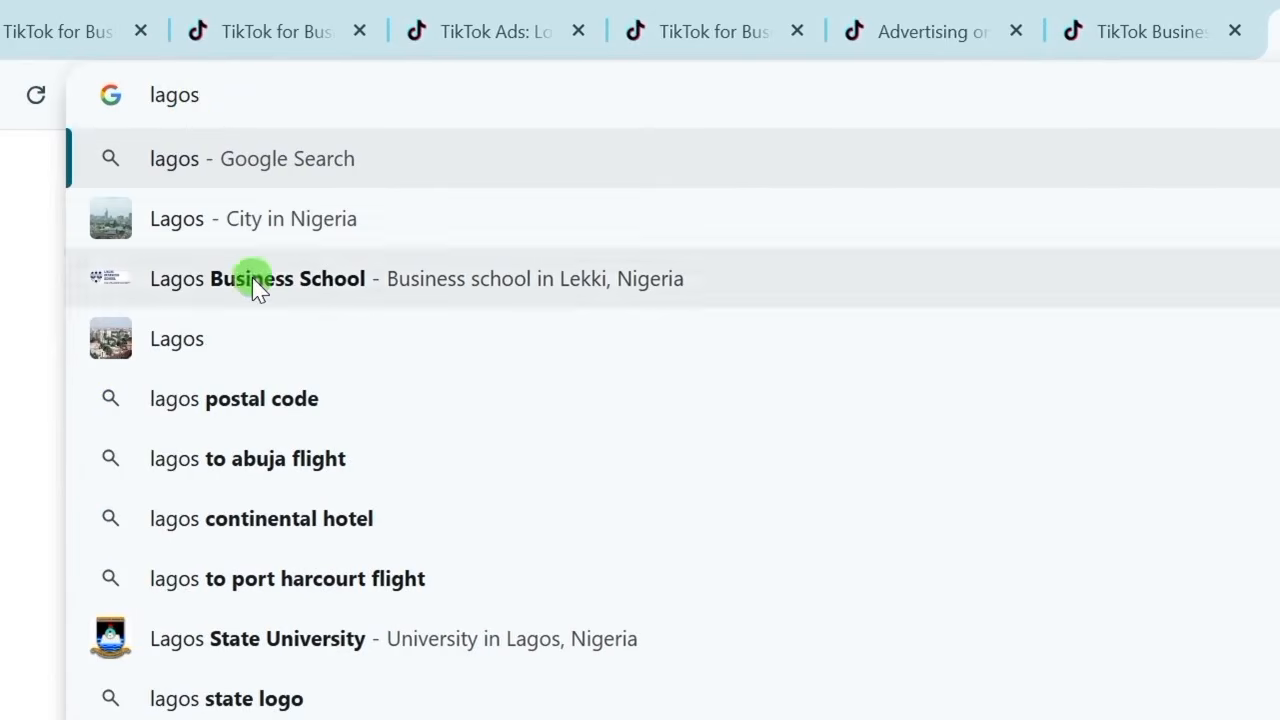
click(269, 400)
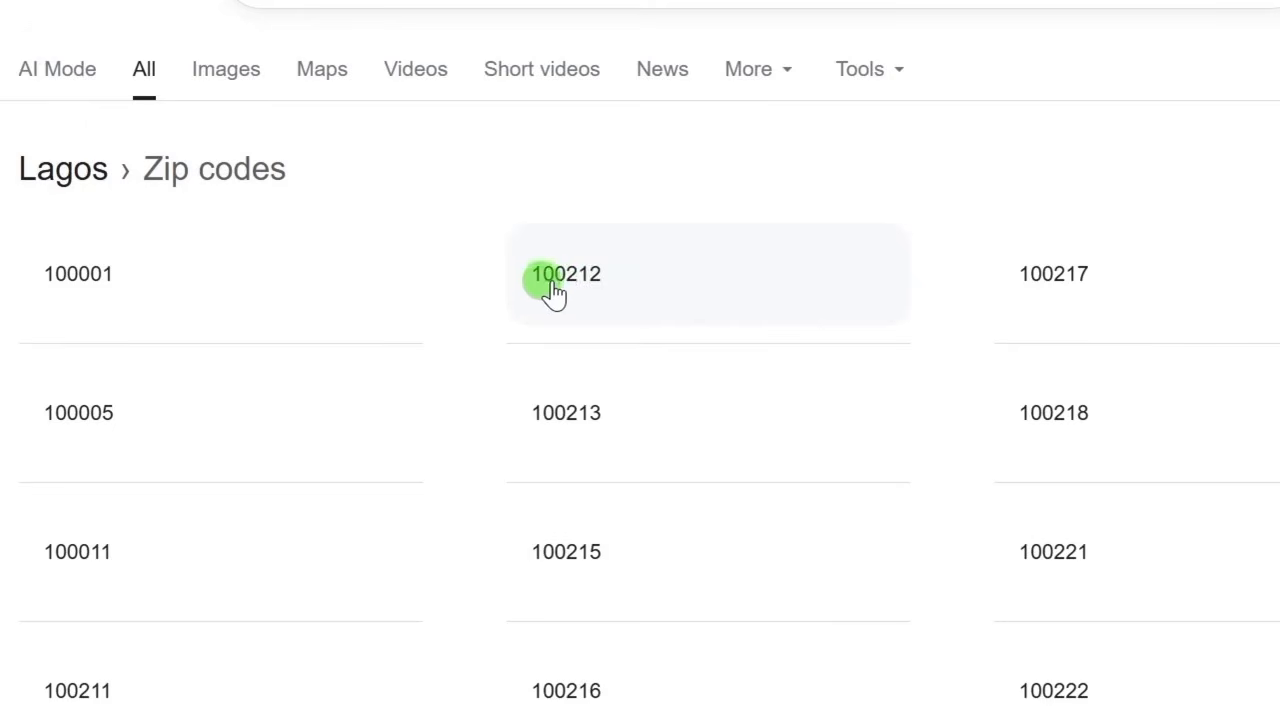
scroll(551, 608, down, 1)
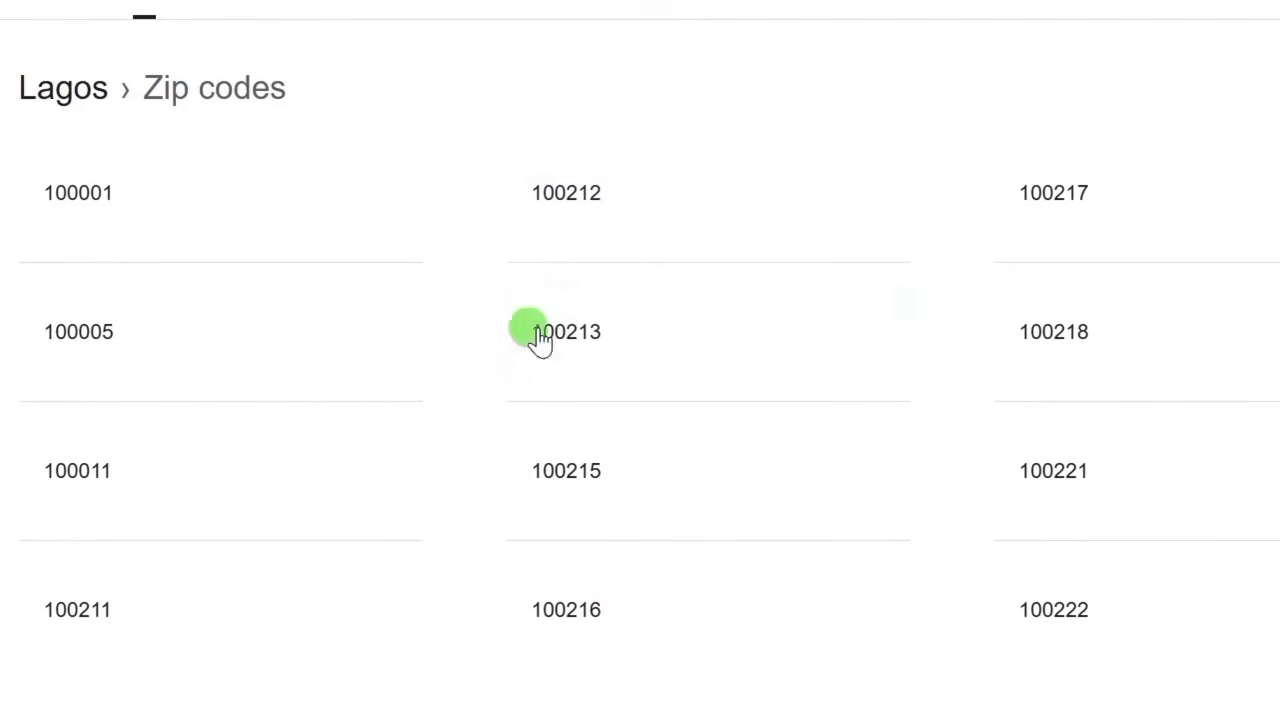
scroll(512, 210, up, 2)
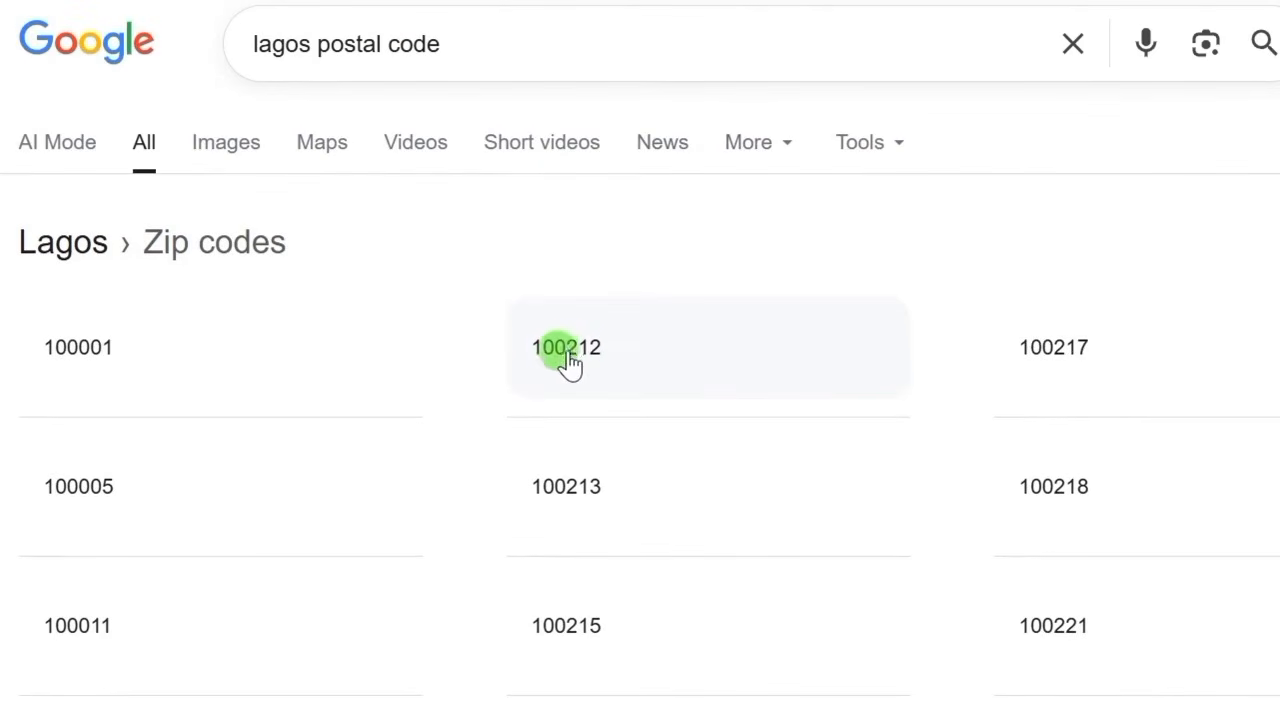
click(1078, 42)
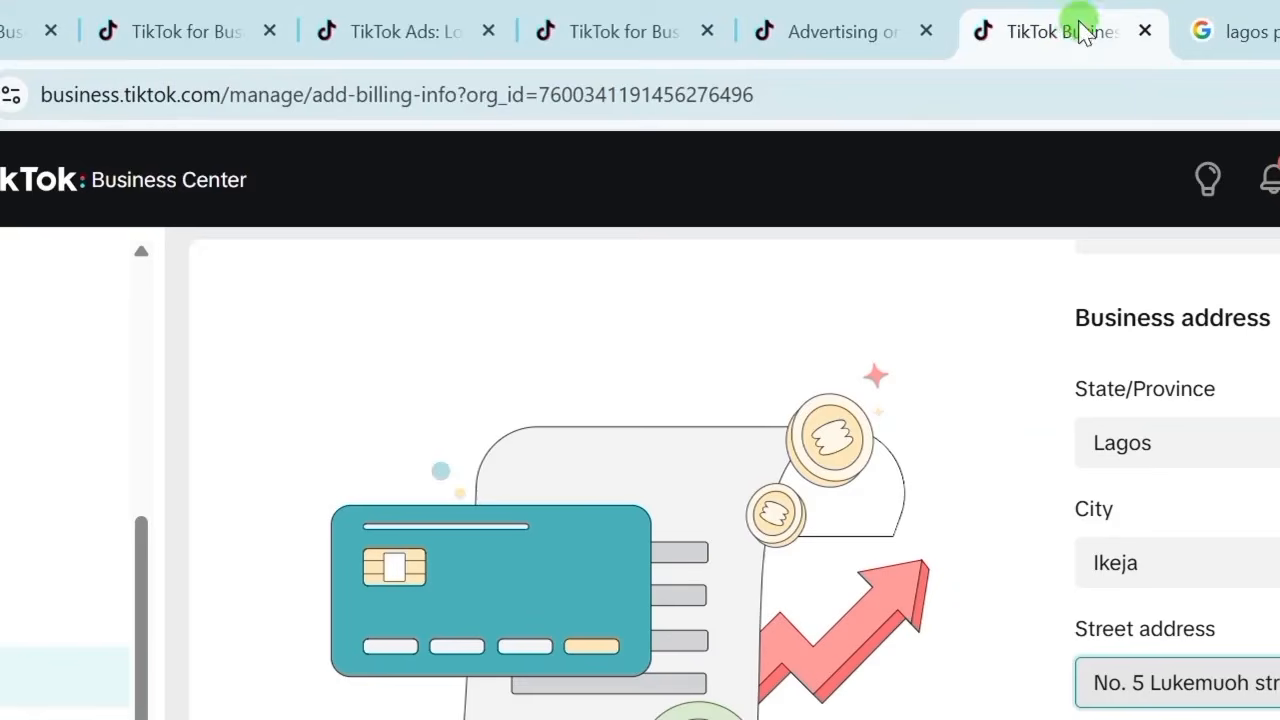
Enter postal code 100212, submit the billing info, and view the Payment management accounts table
click(1038, 576)
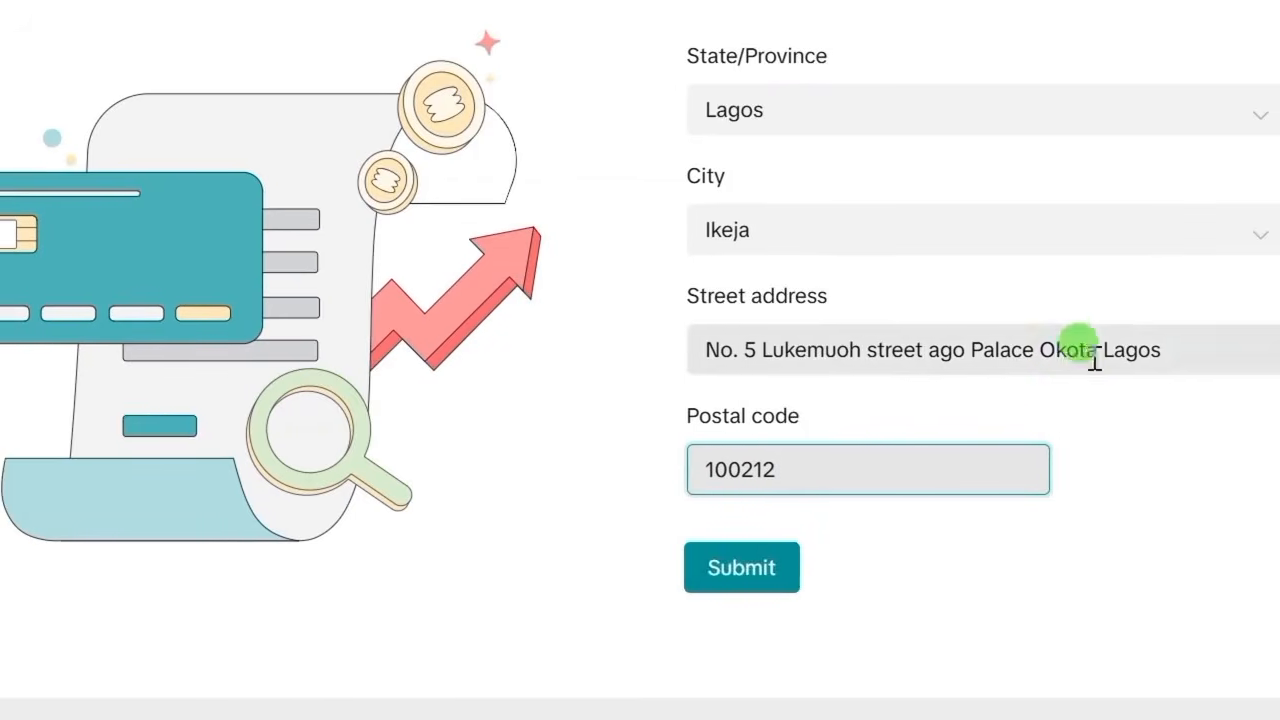
click(725, 576)
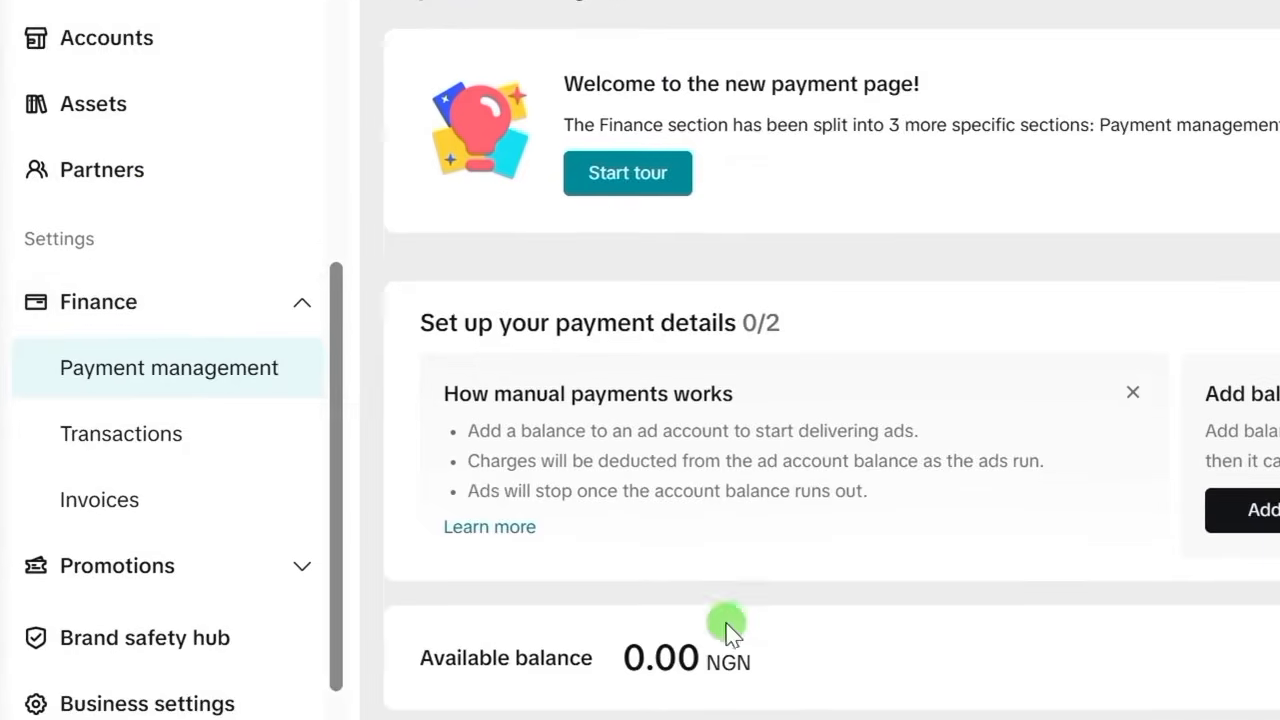
scroll(750, 565, down, 5)
scroll(695, 380, down, 1)
scroll(702, 374, up, 1)
scroll(745, 385, down, 1)
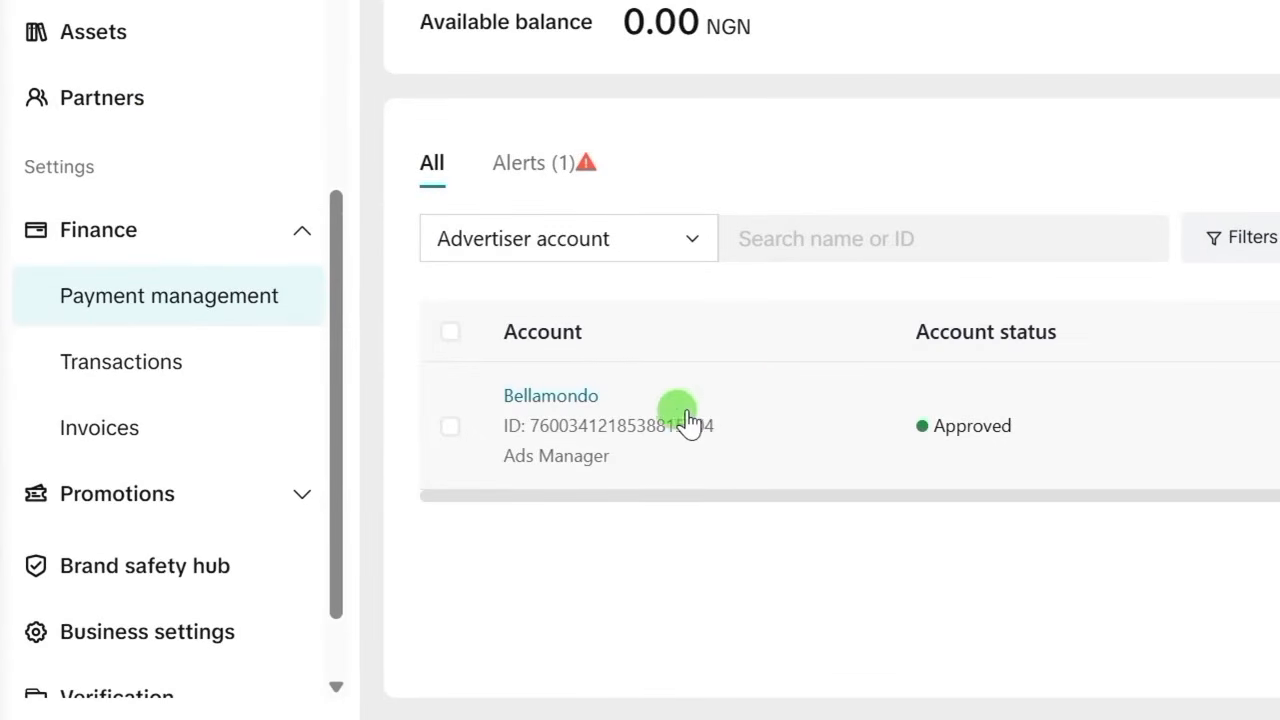